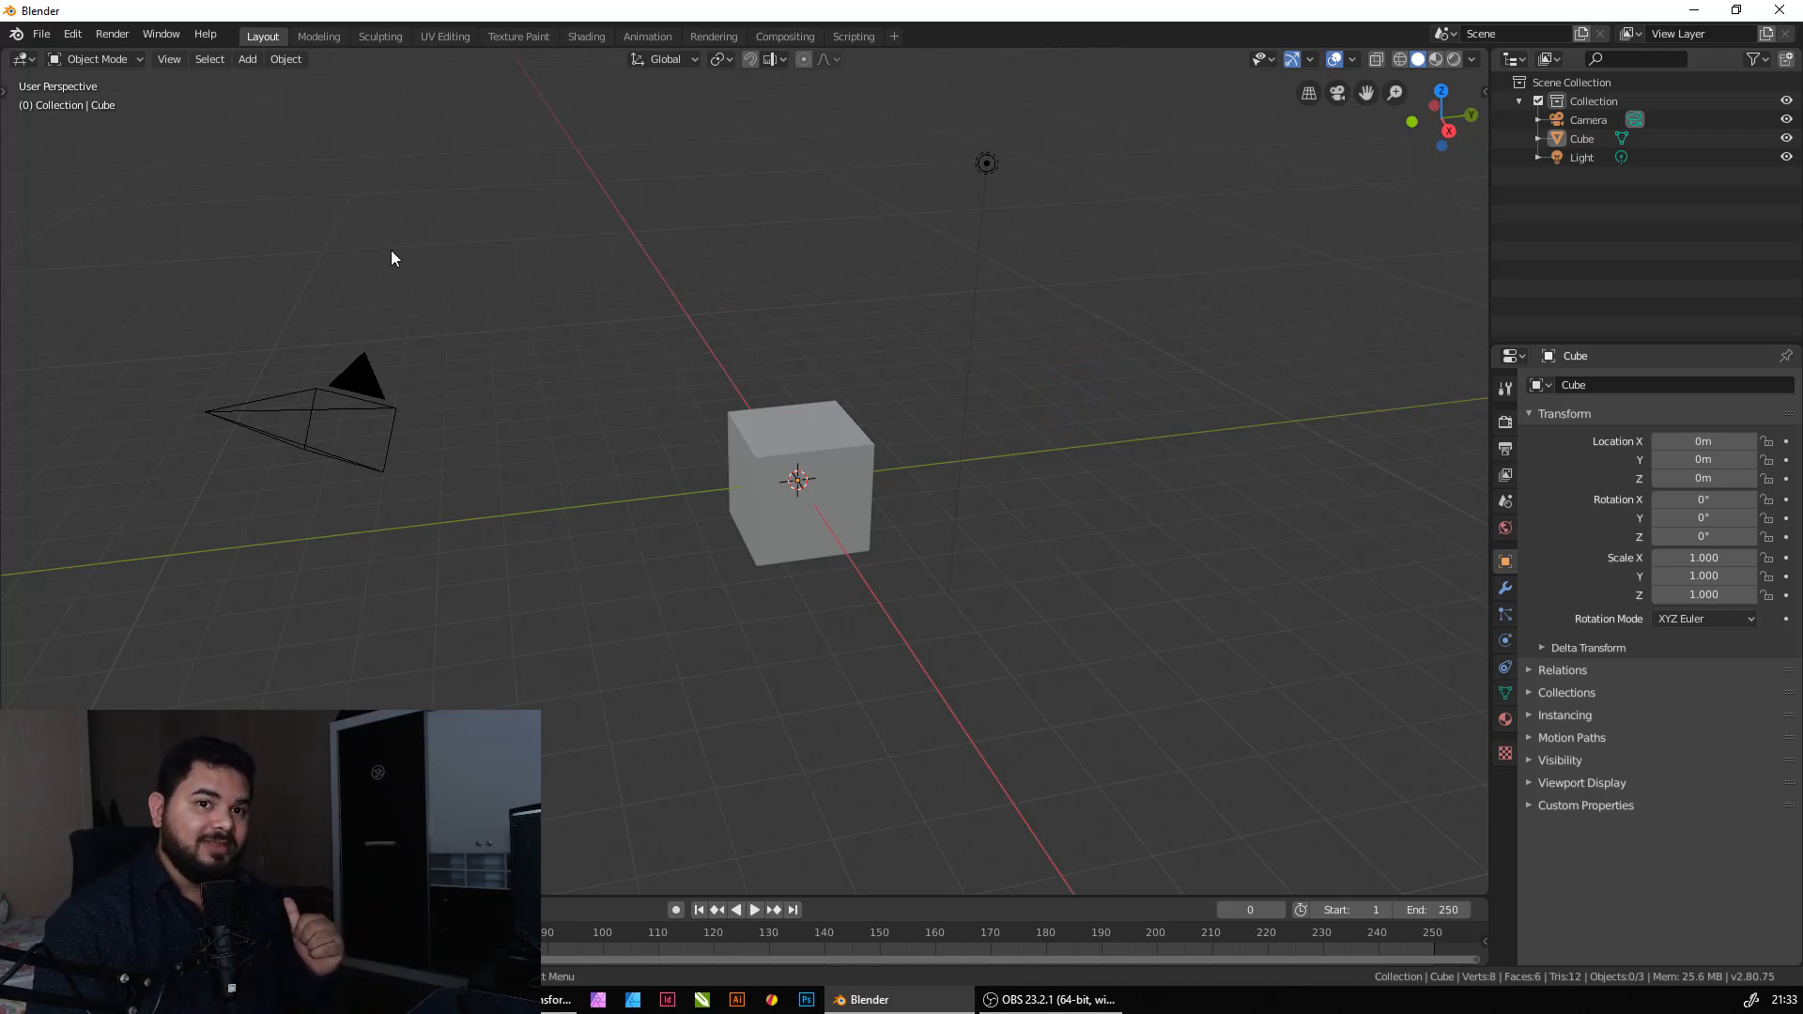
# Show and hide the toolbar, and select the cube, the camera and the light one at a time.
pyautogui.press('t')
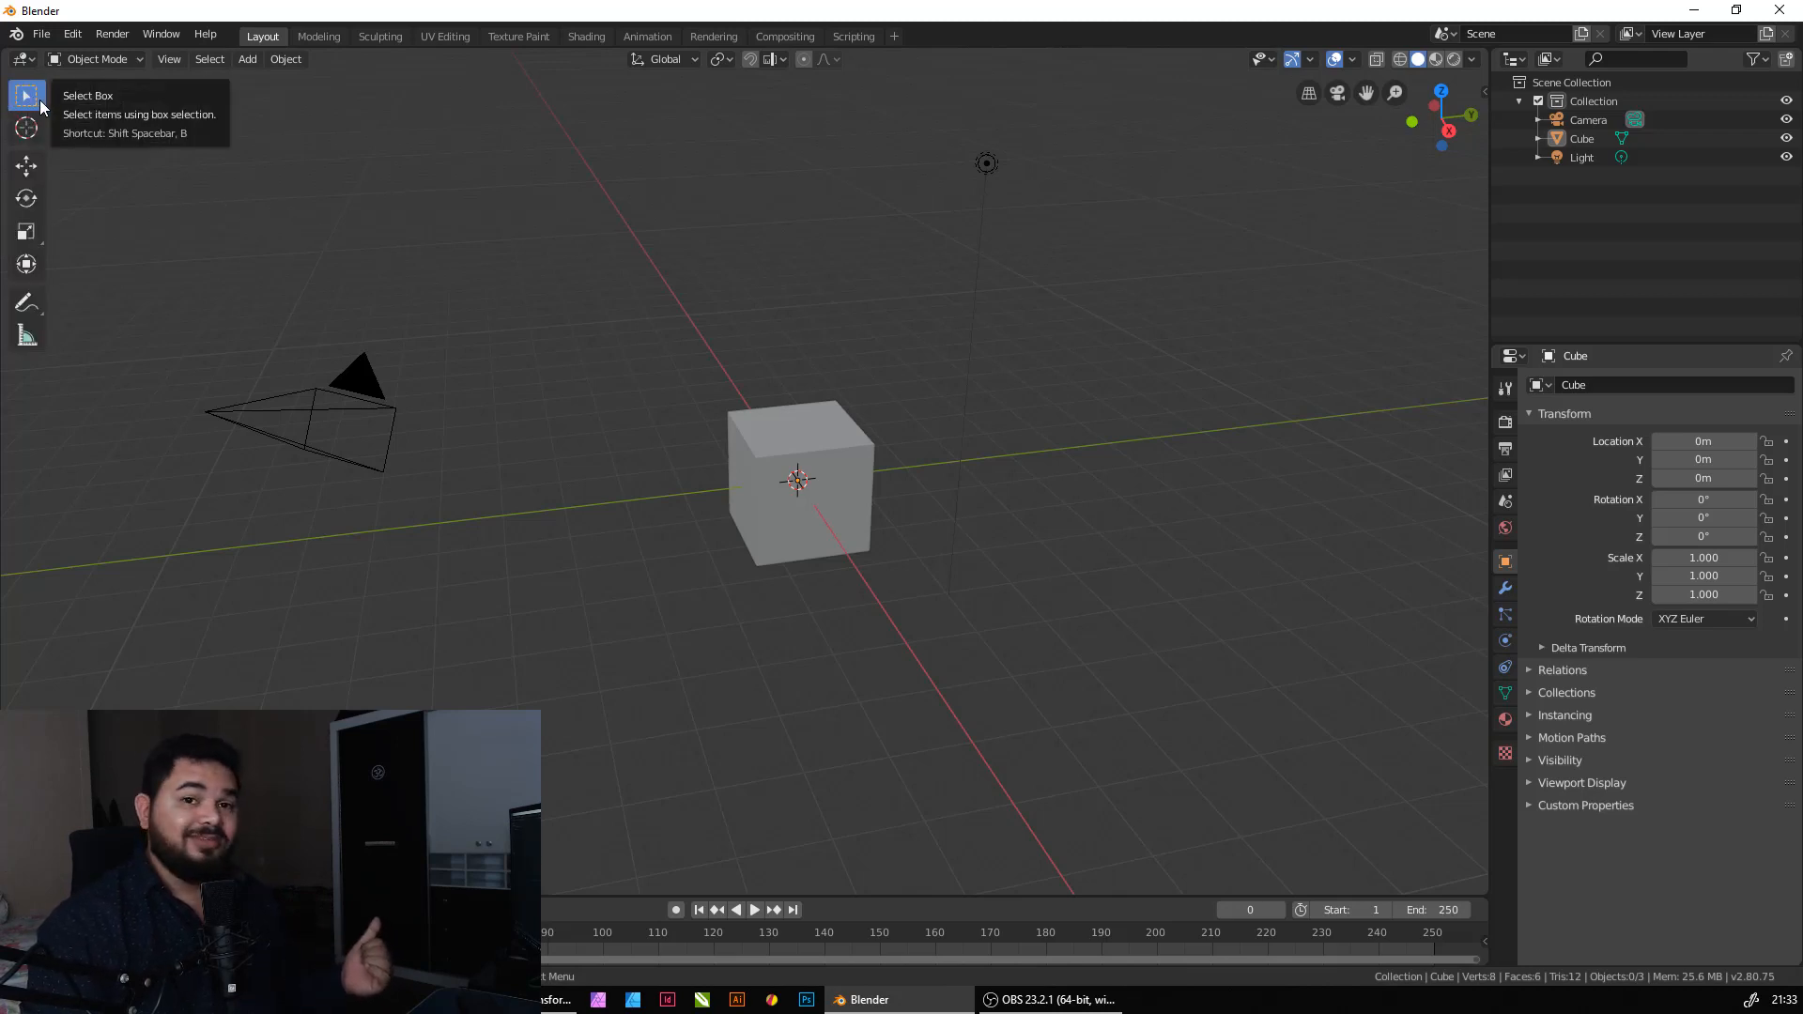
pyautogui.press('t')
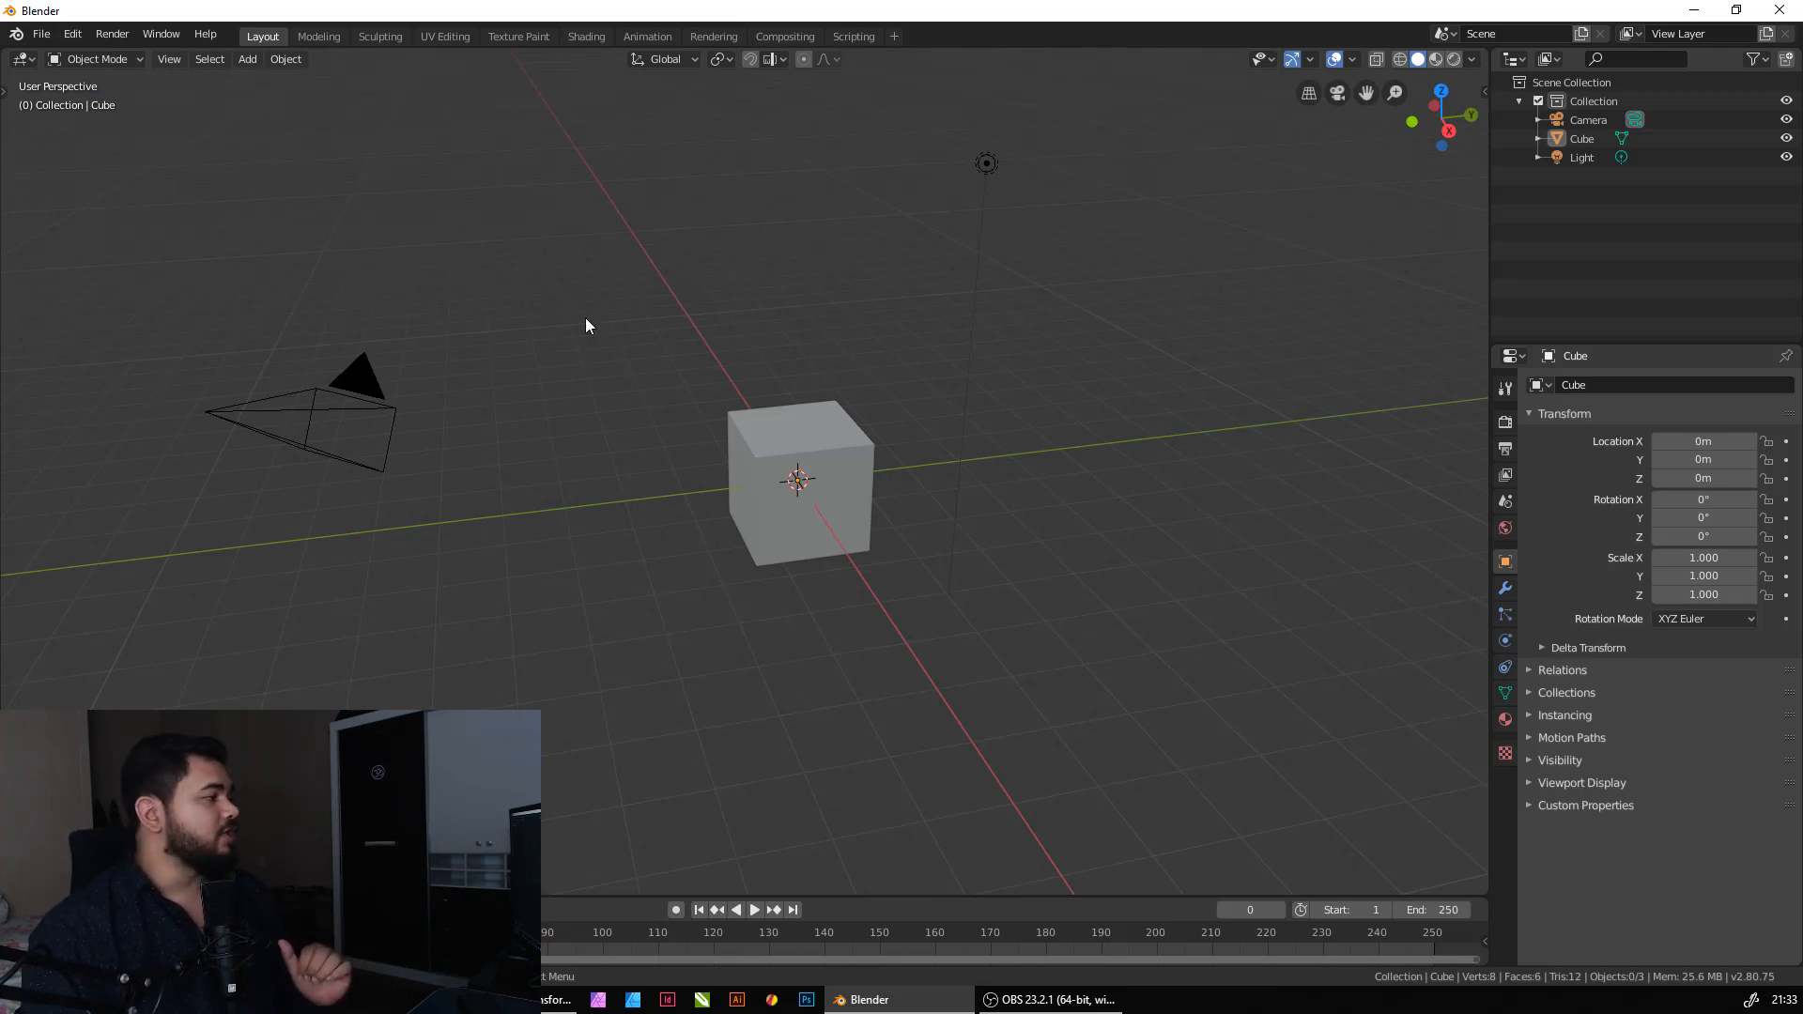
pyautogui.click(778, 424)
pyautogui.click(370, 378)
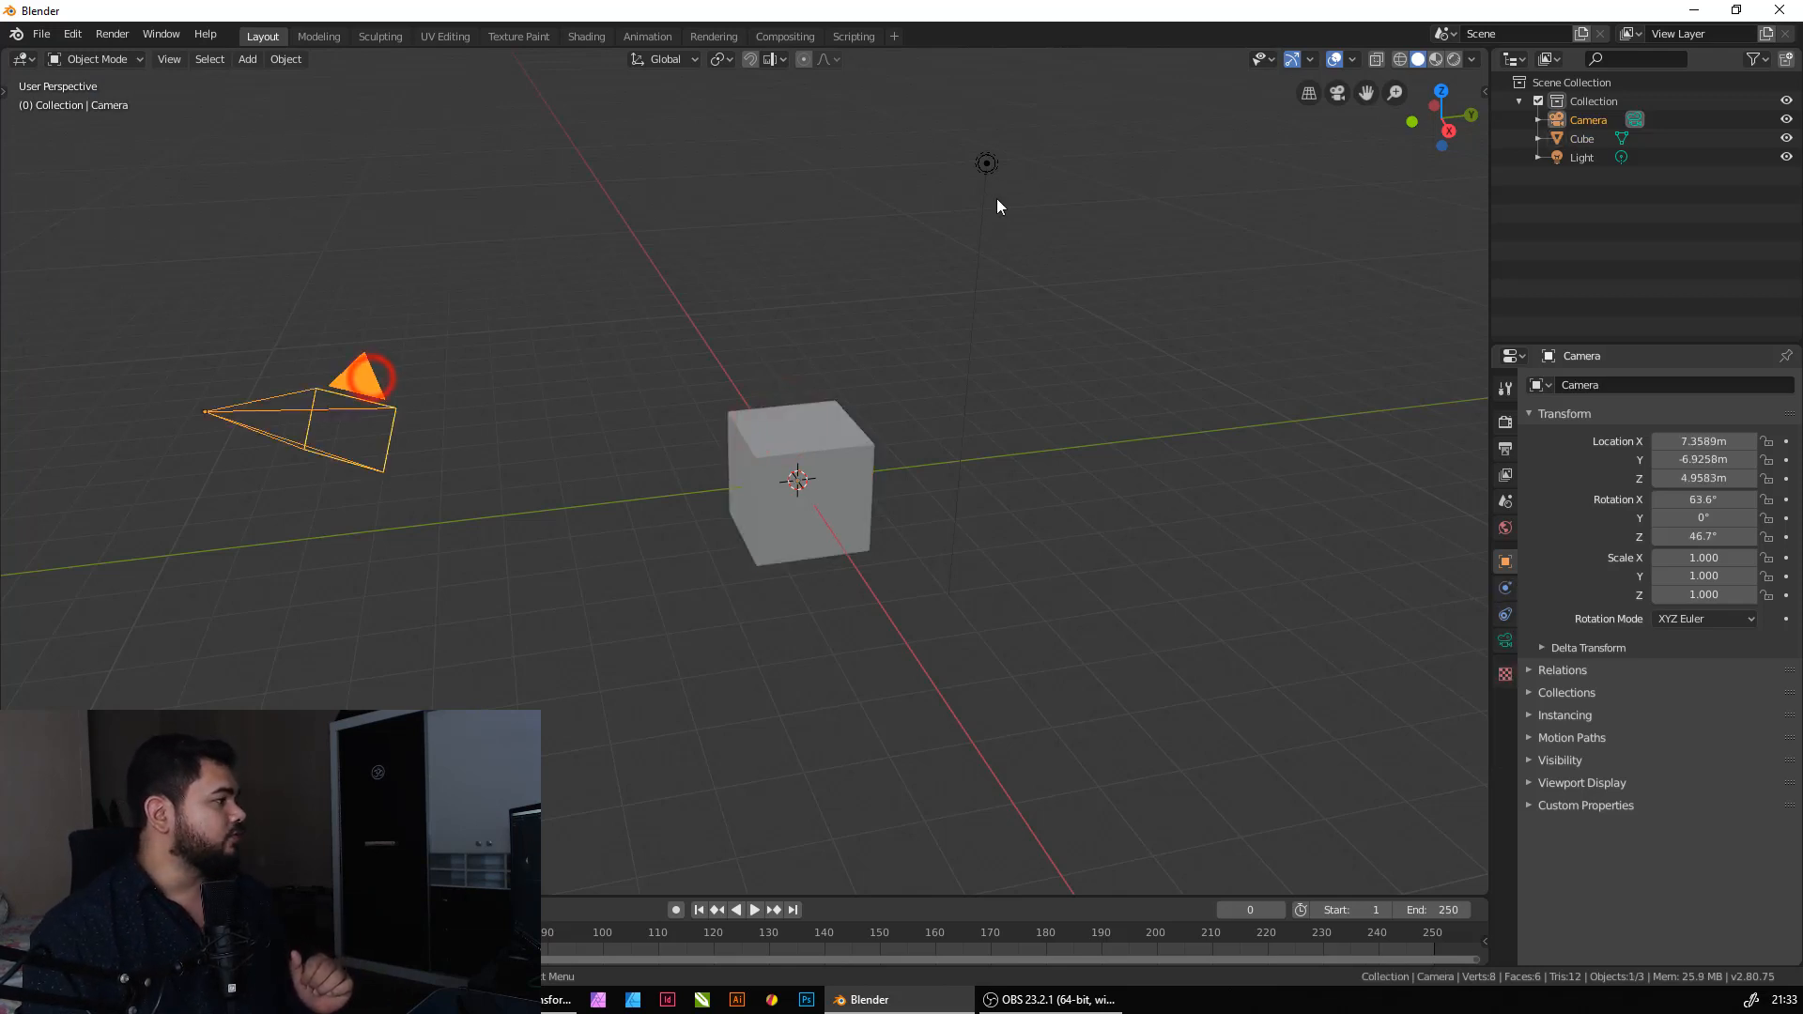
pyautogui.click(987, 164)
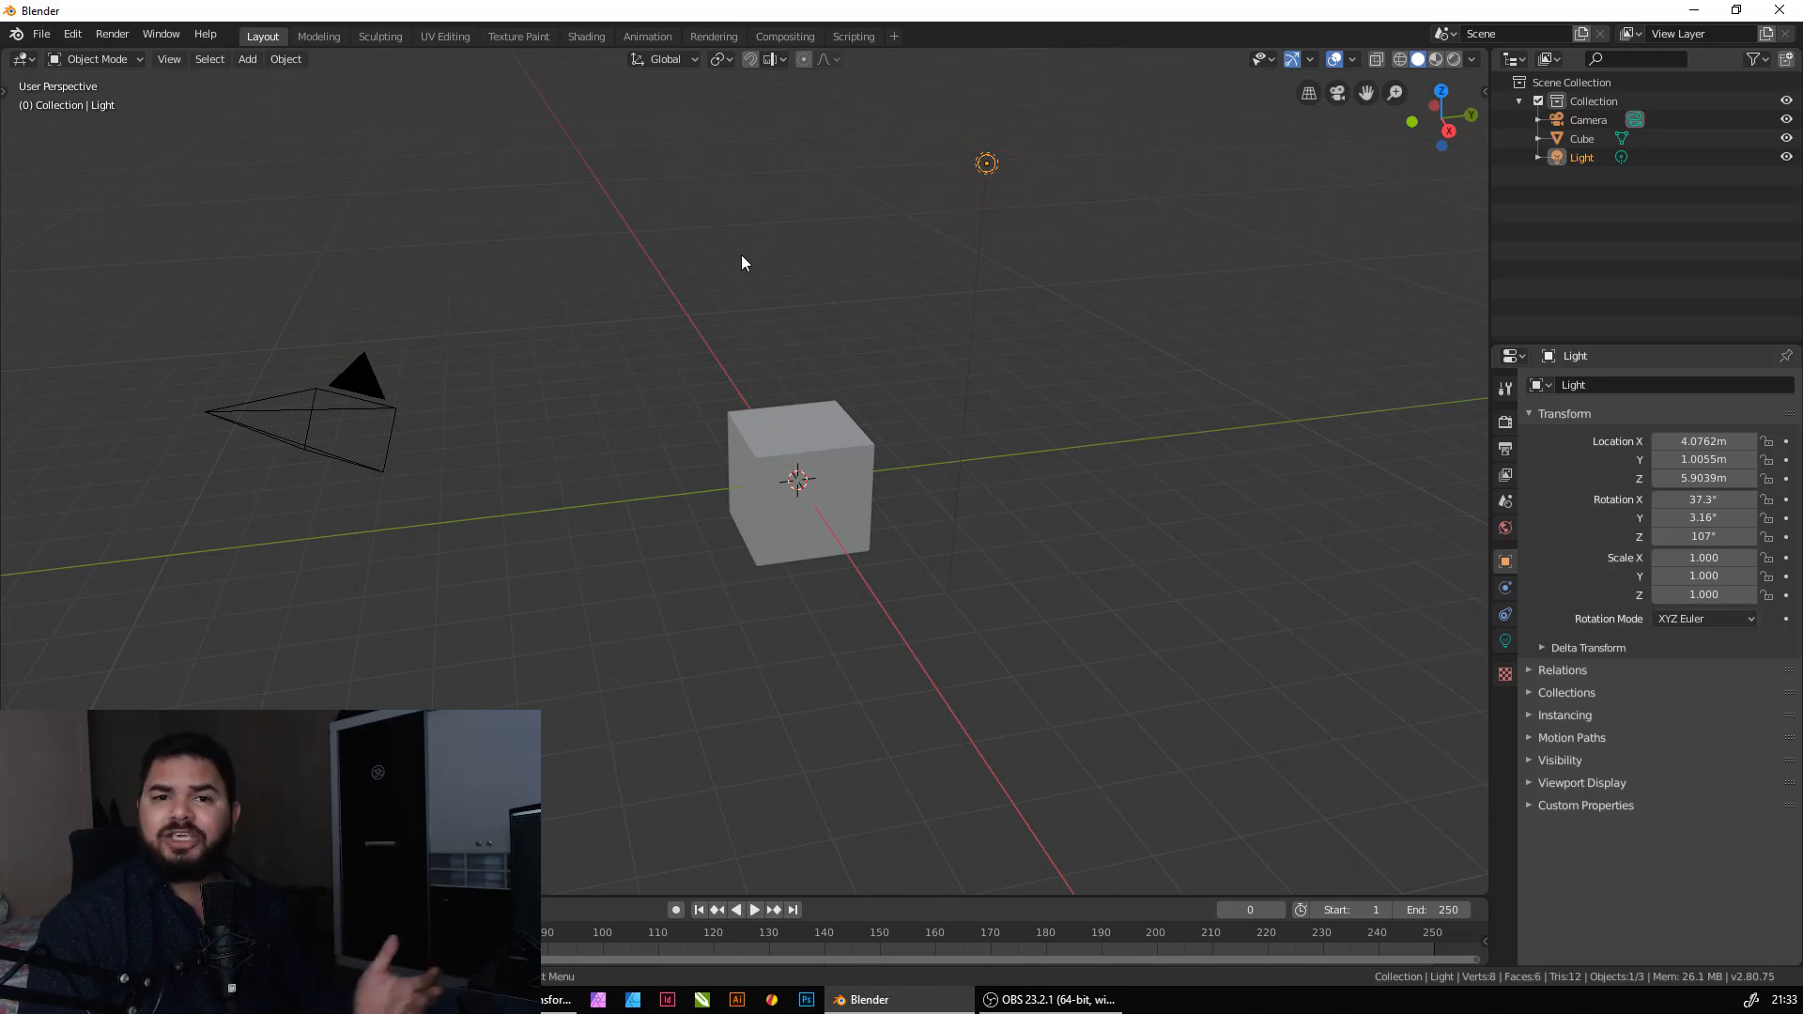
# Box-select all three objects, the cube alone and the camera alone in turn, and clear the selection.
pyautogui.moveTo(383, 181); pyautogui.dragTo(1012, 512)
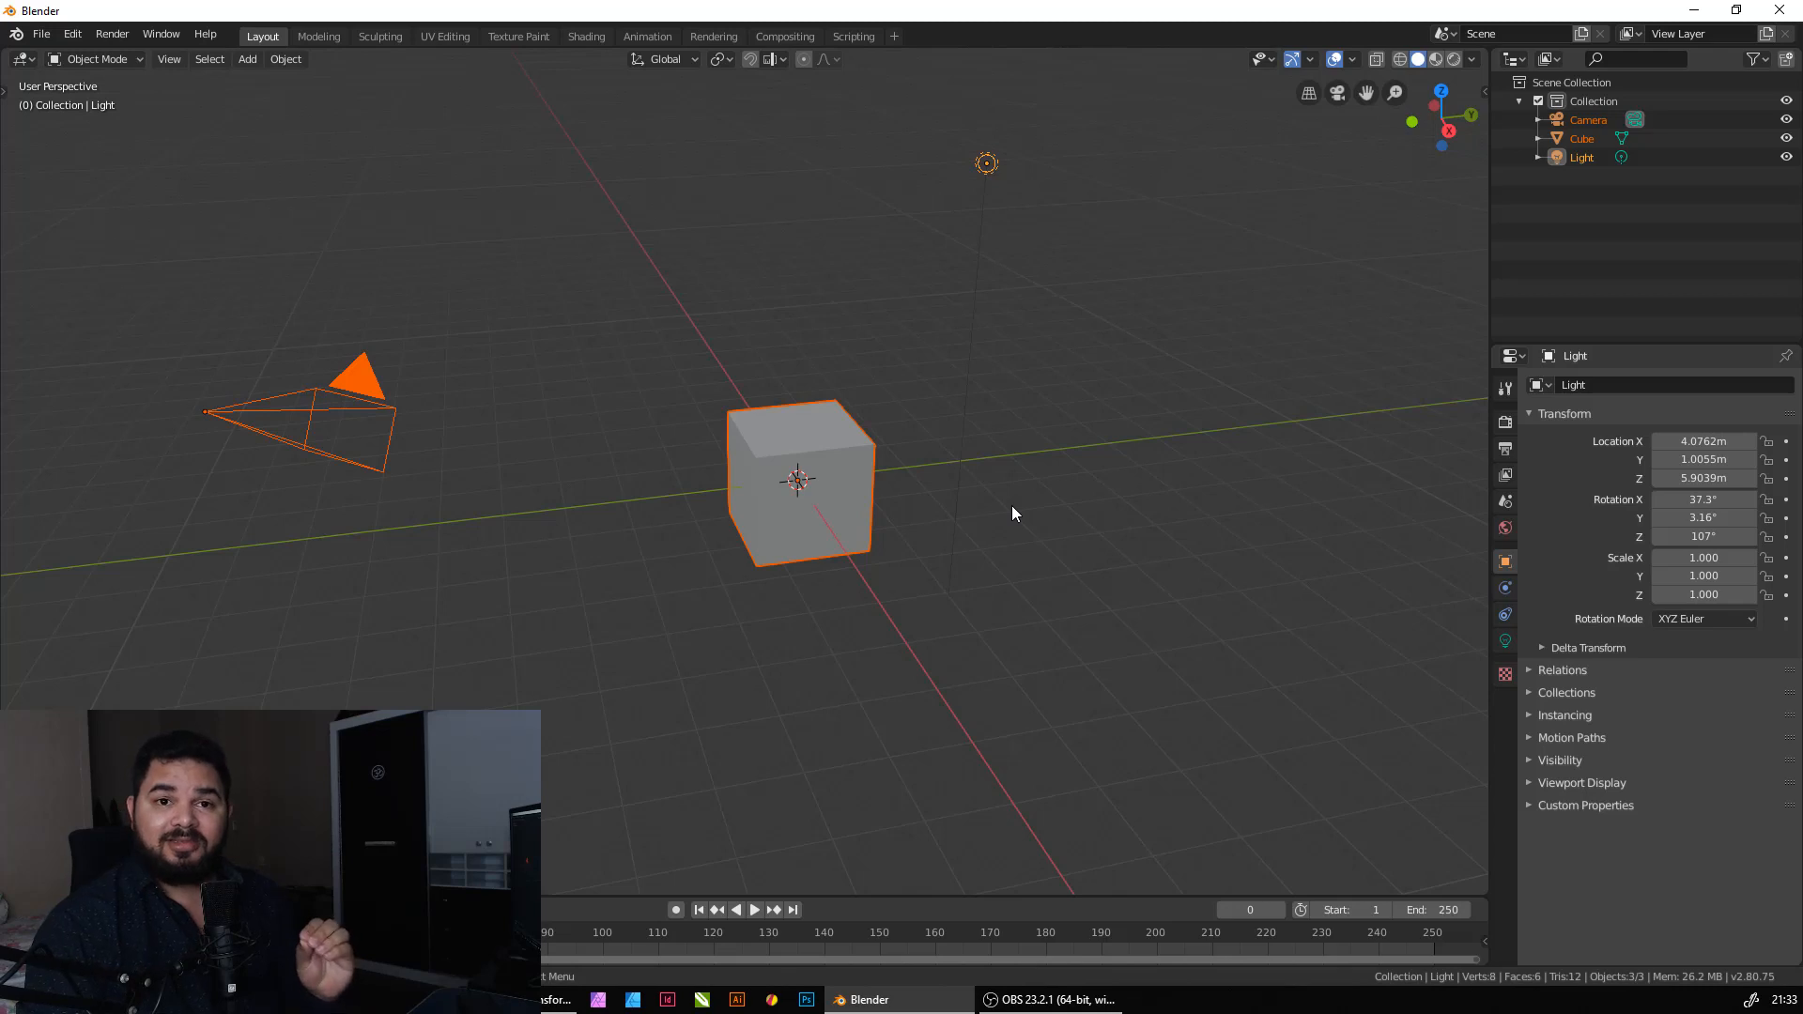
pyautogui.moveTo(734, 417); pyautogui.dragTo(738, 420)
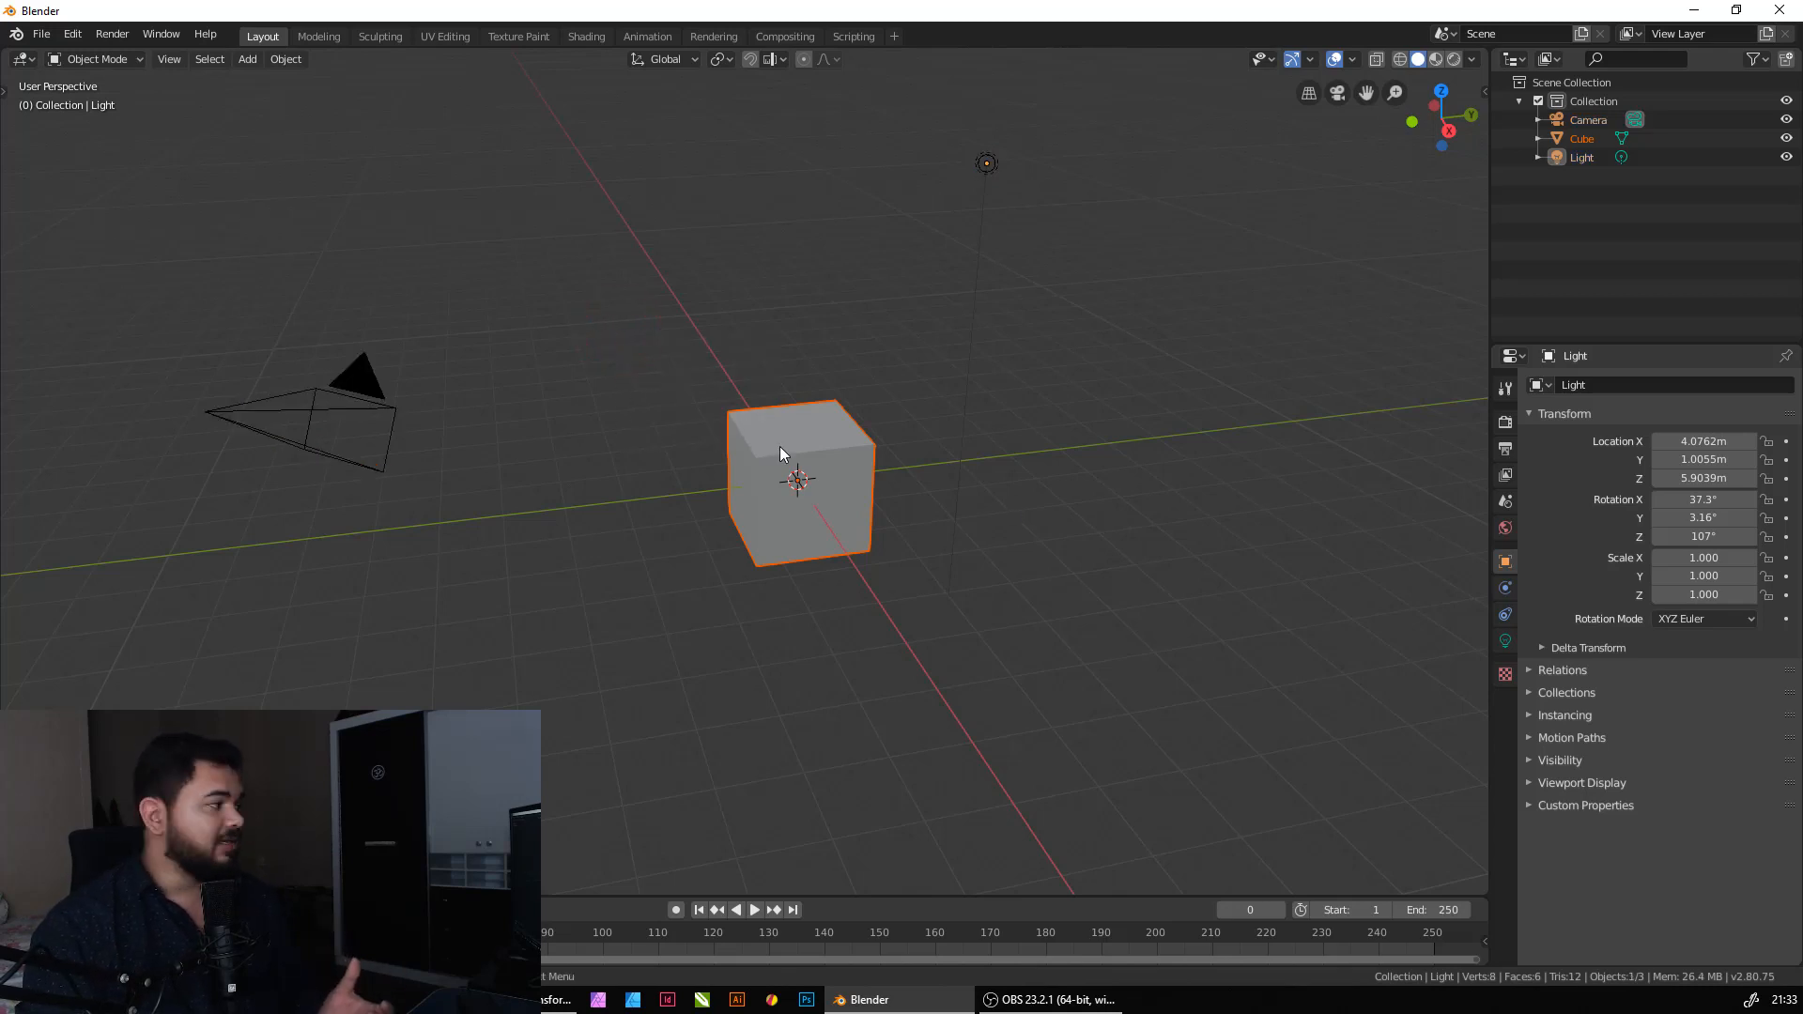
pyautogui.moveTo(361, 389); pyautogui.dragTo(387, 410)
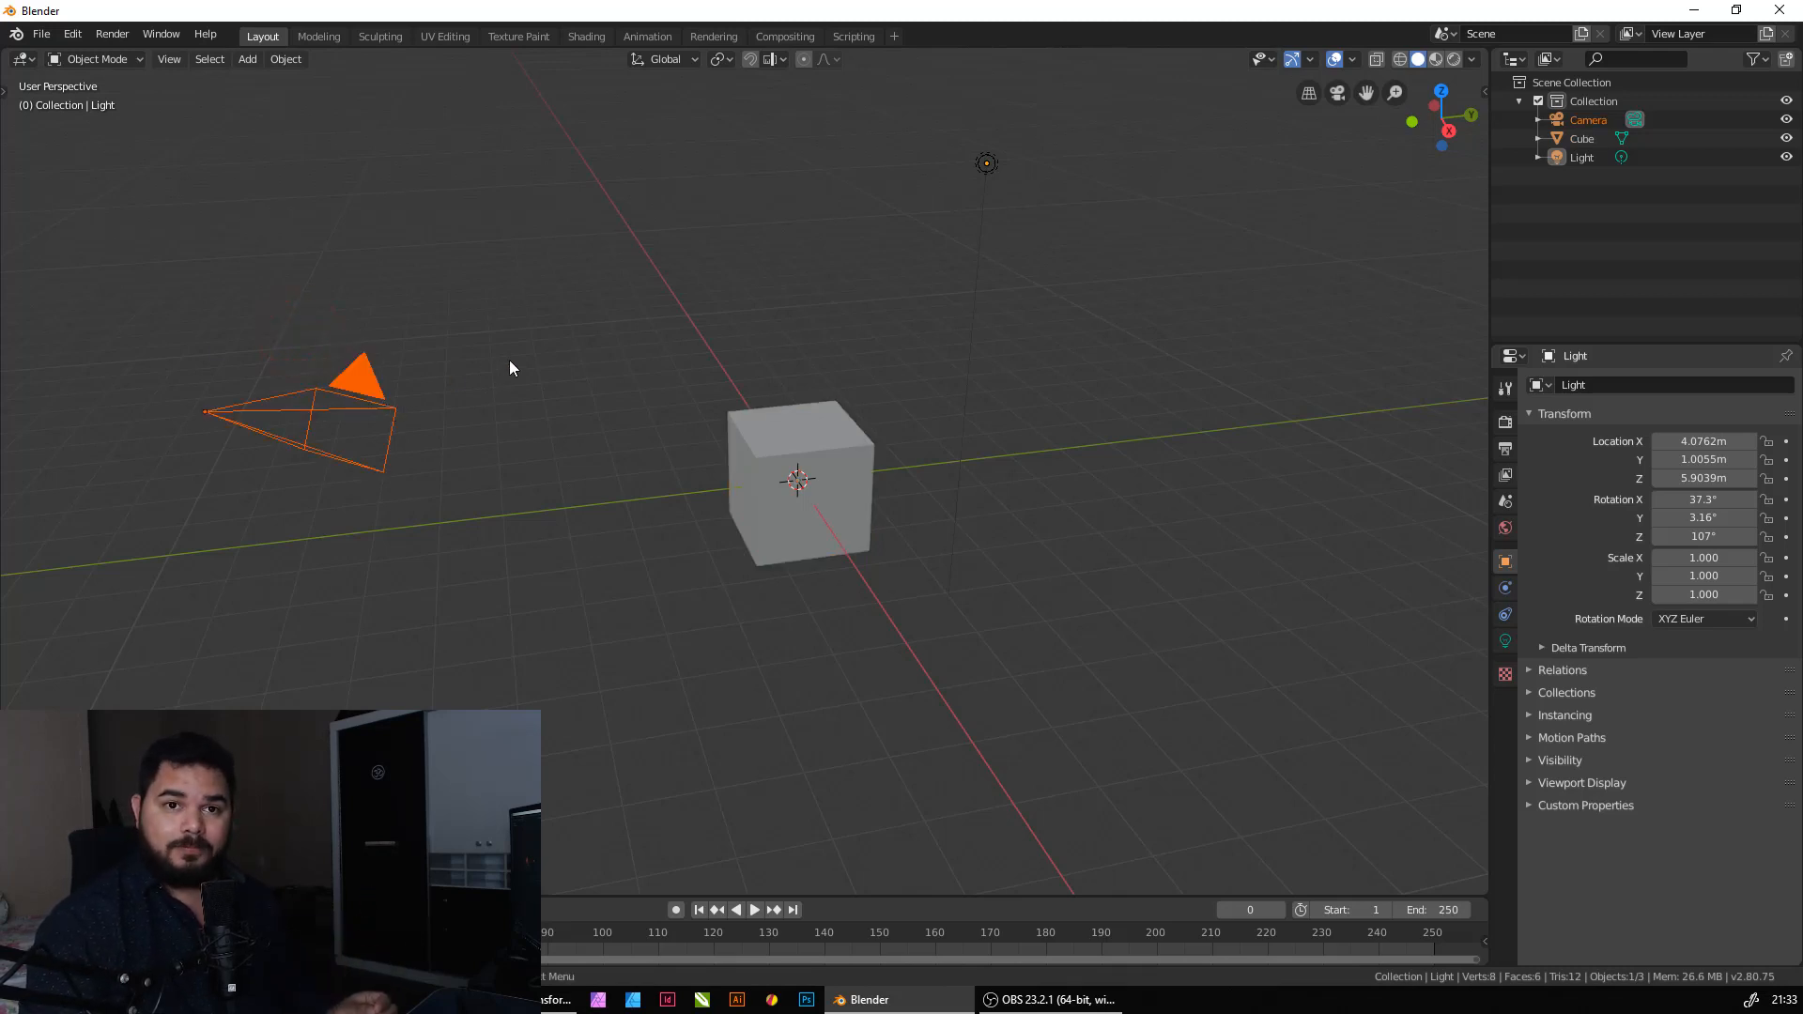
pyautogui.click(826, 240)
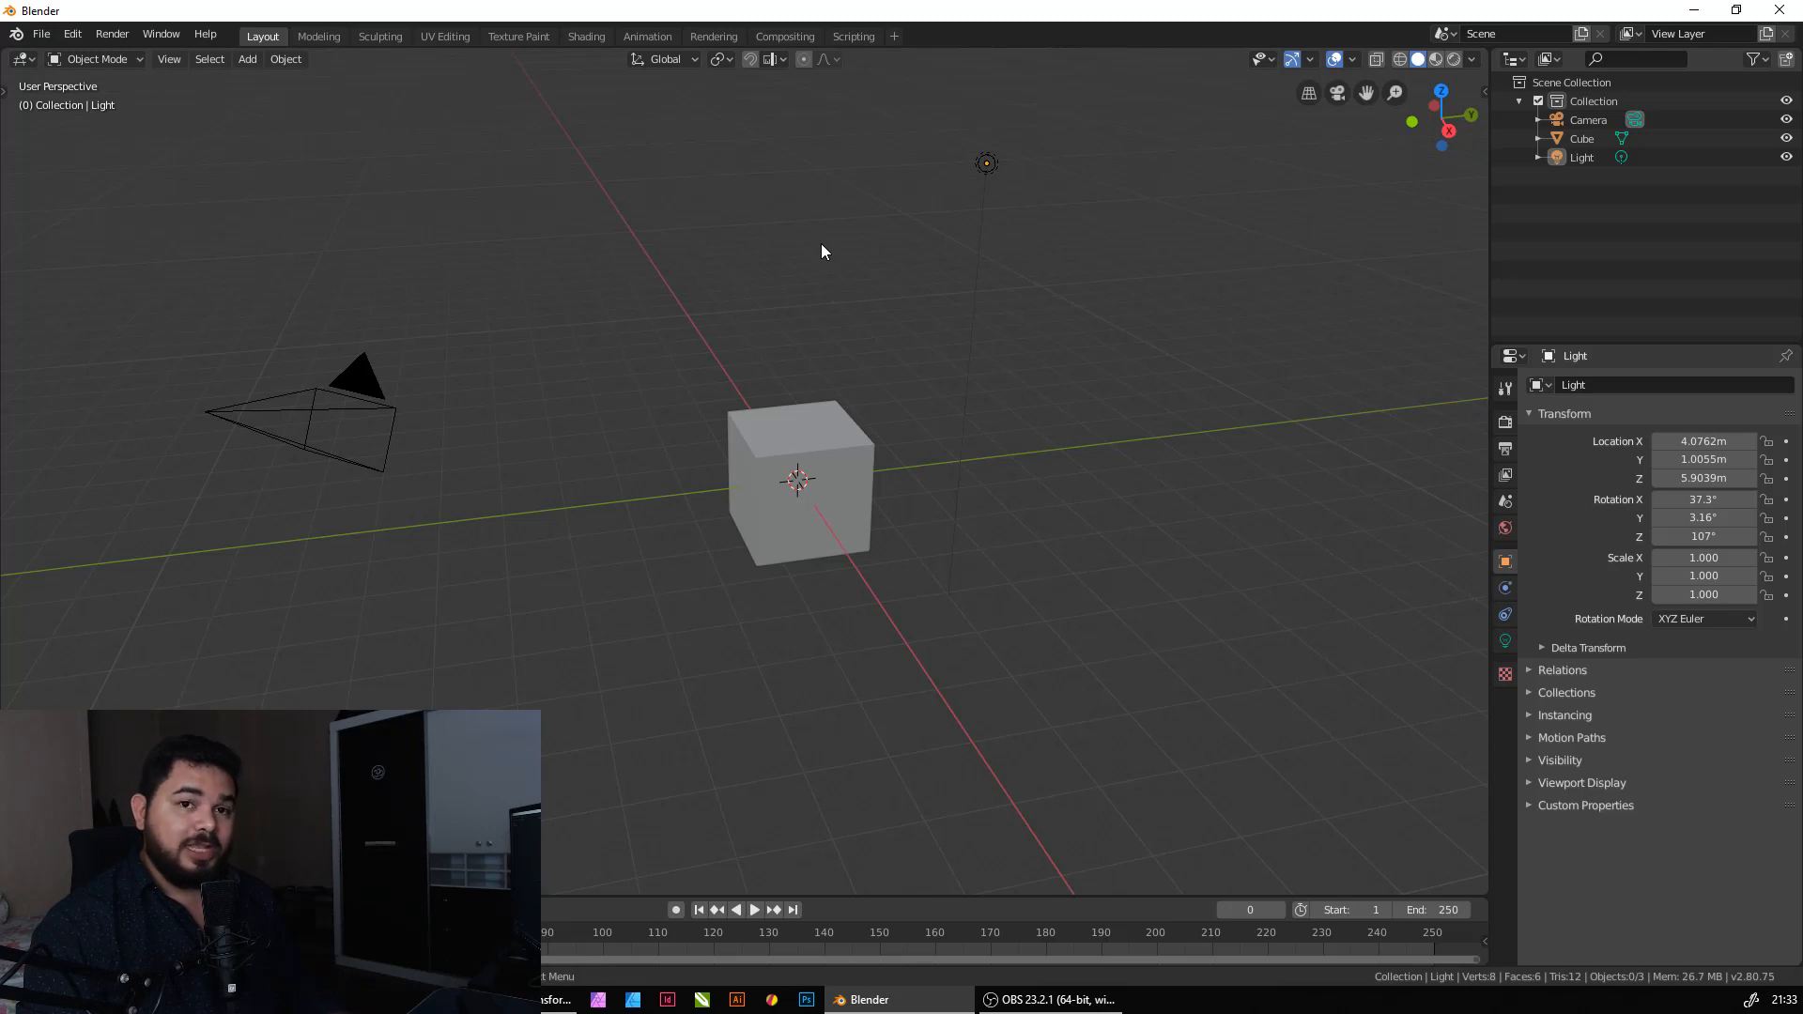
# Box-select all three objects, subtract the cube and light with a second box, and clear the remaining selection.
pyautogui.press('b')
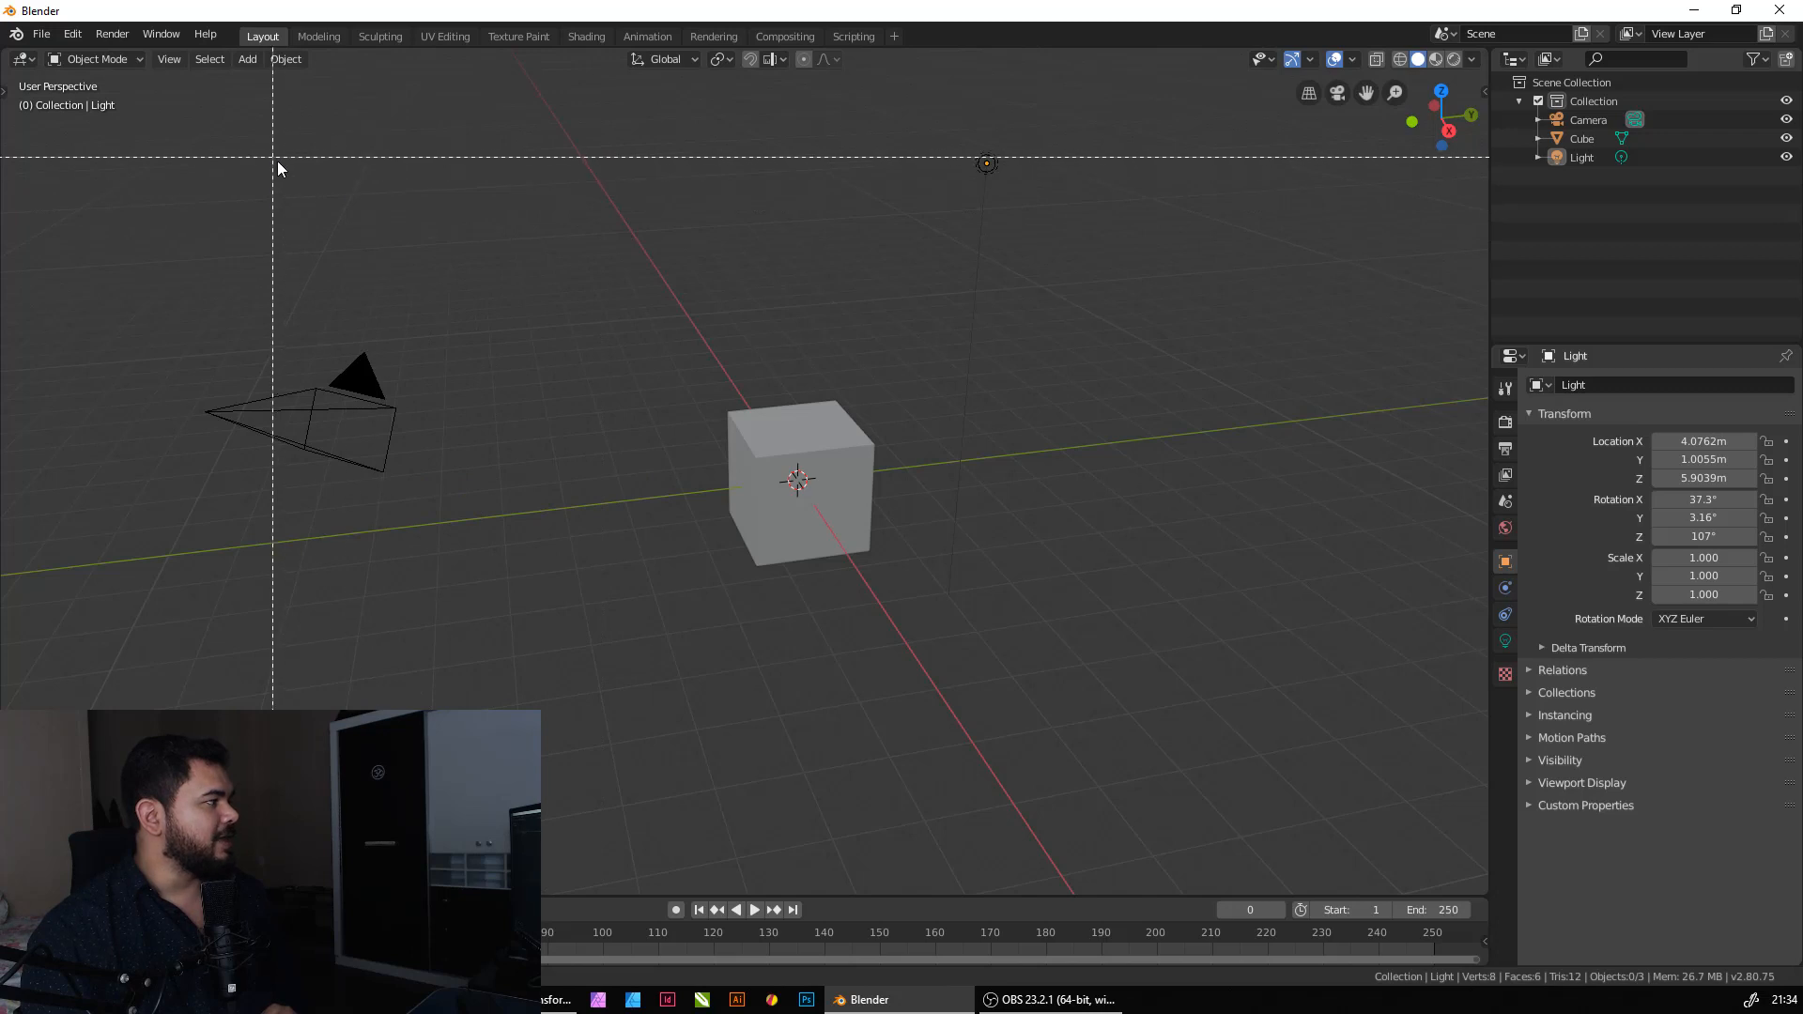
pyautogui.moveTo(278, 155); pyautogui.dragTo(1129, 650)
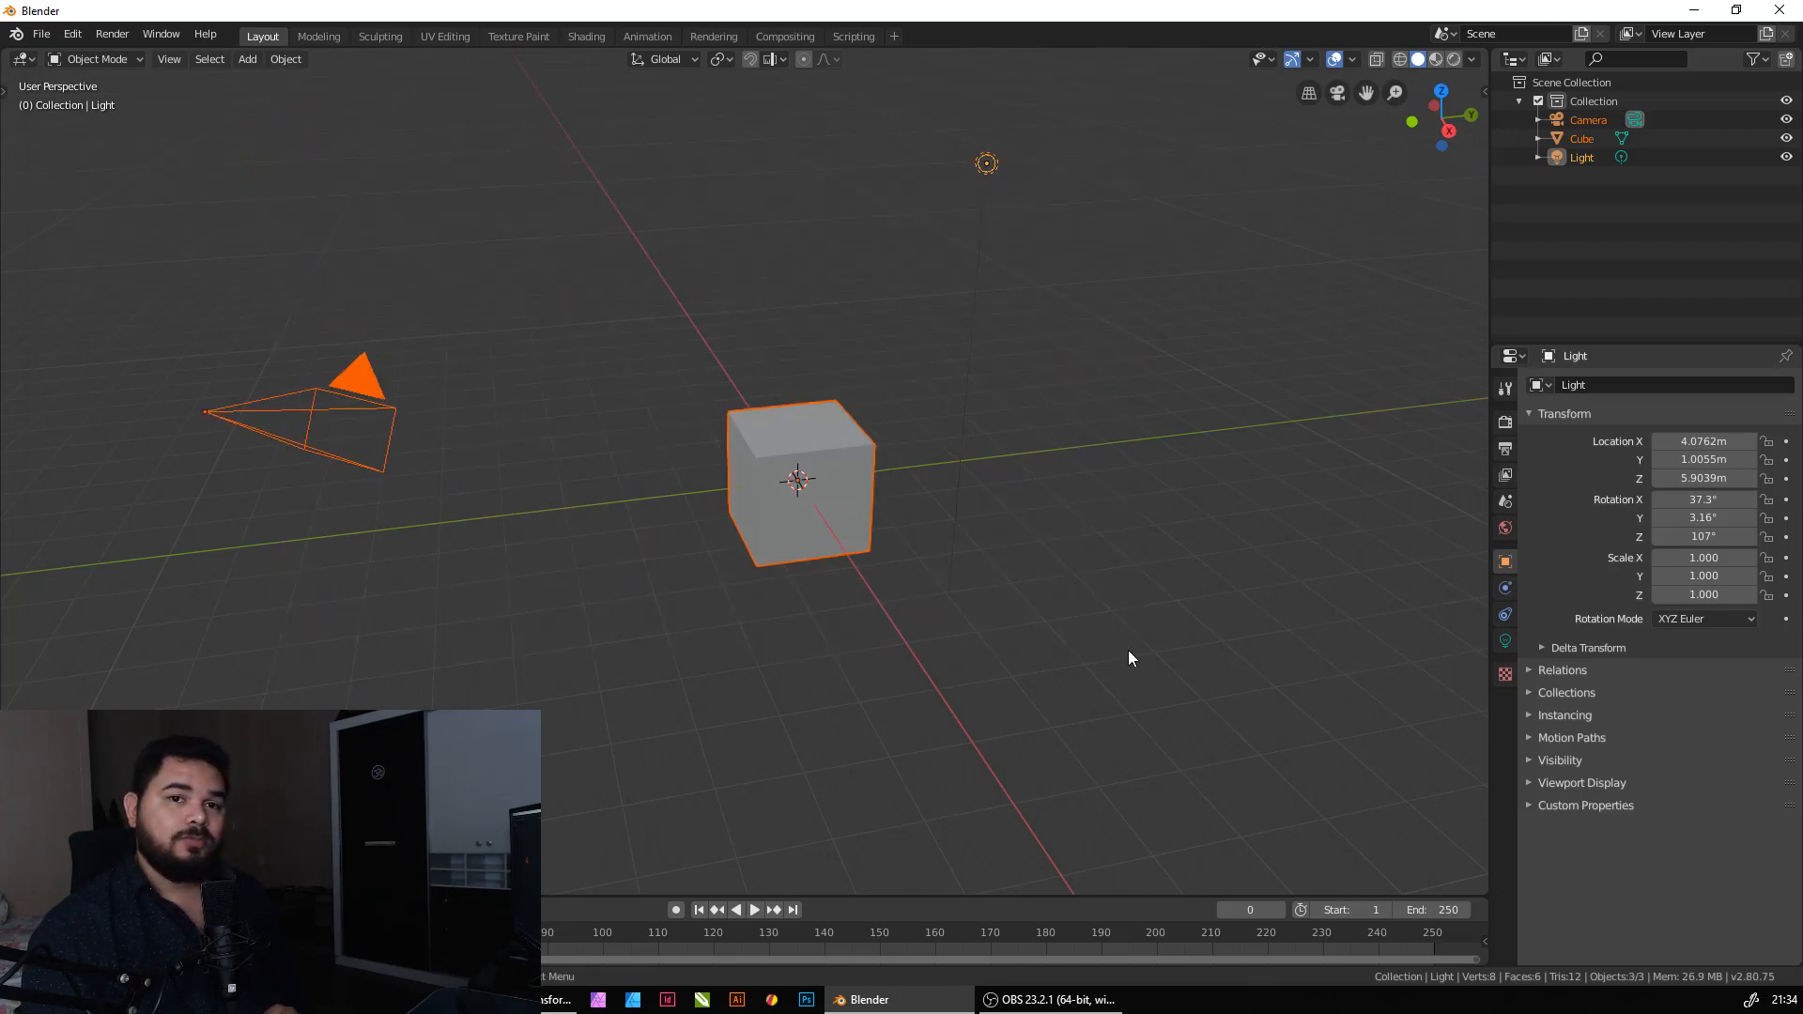
pyautogui.press('b')
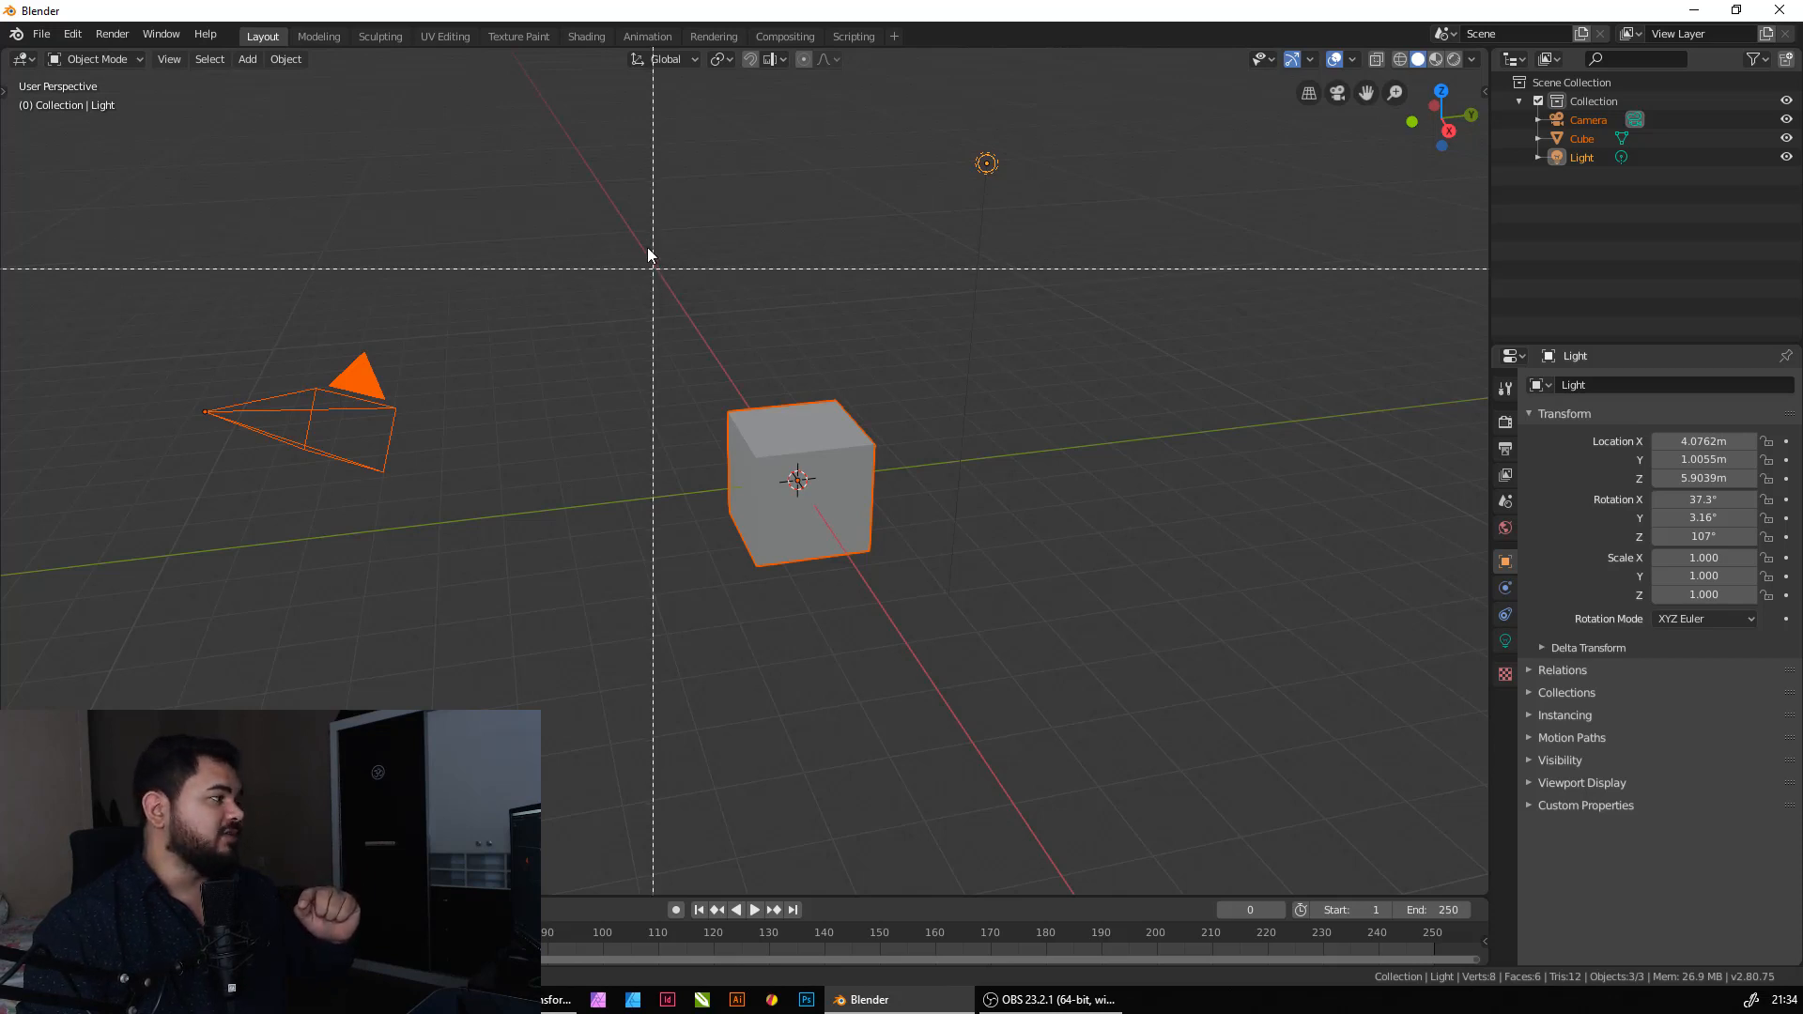
pyautogui.moveTo(590, 139); pyautogui.dragTo(1136, 571)
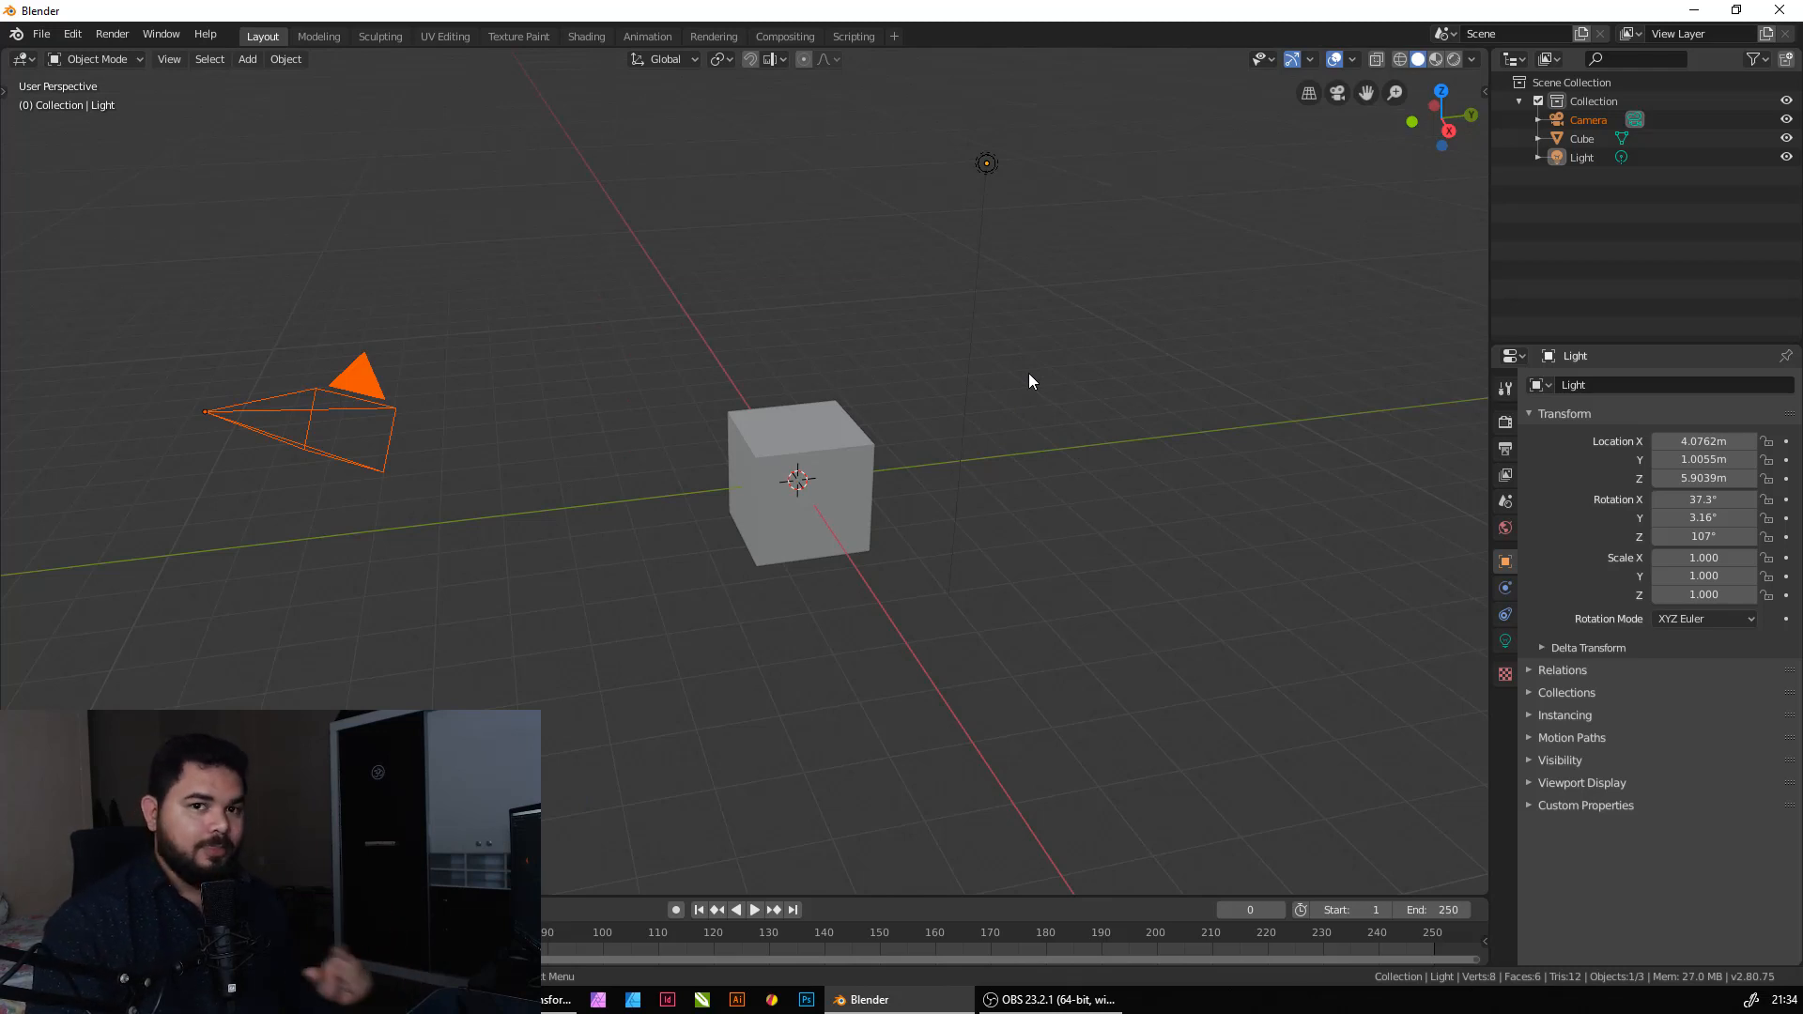
pyautogui.click(571, 277)
pyautogui.click(798, 232)
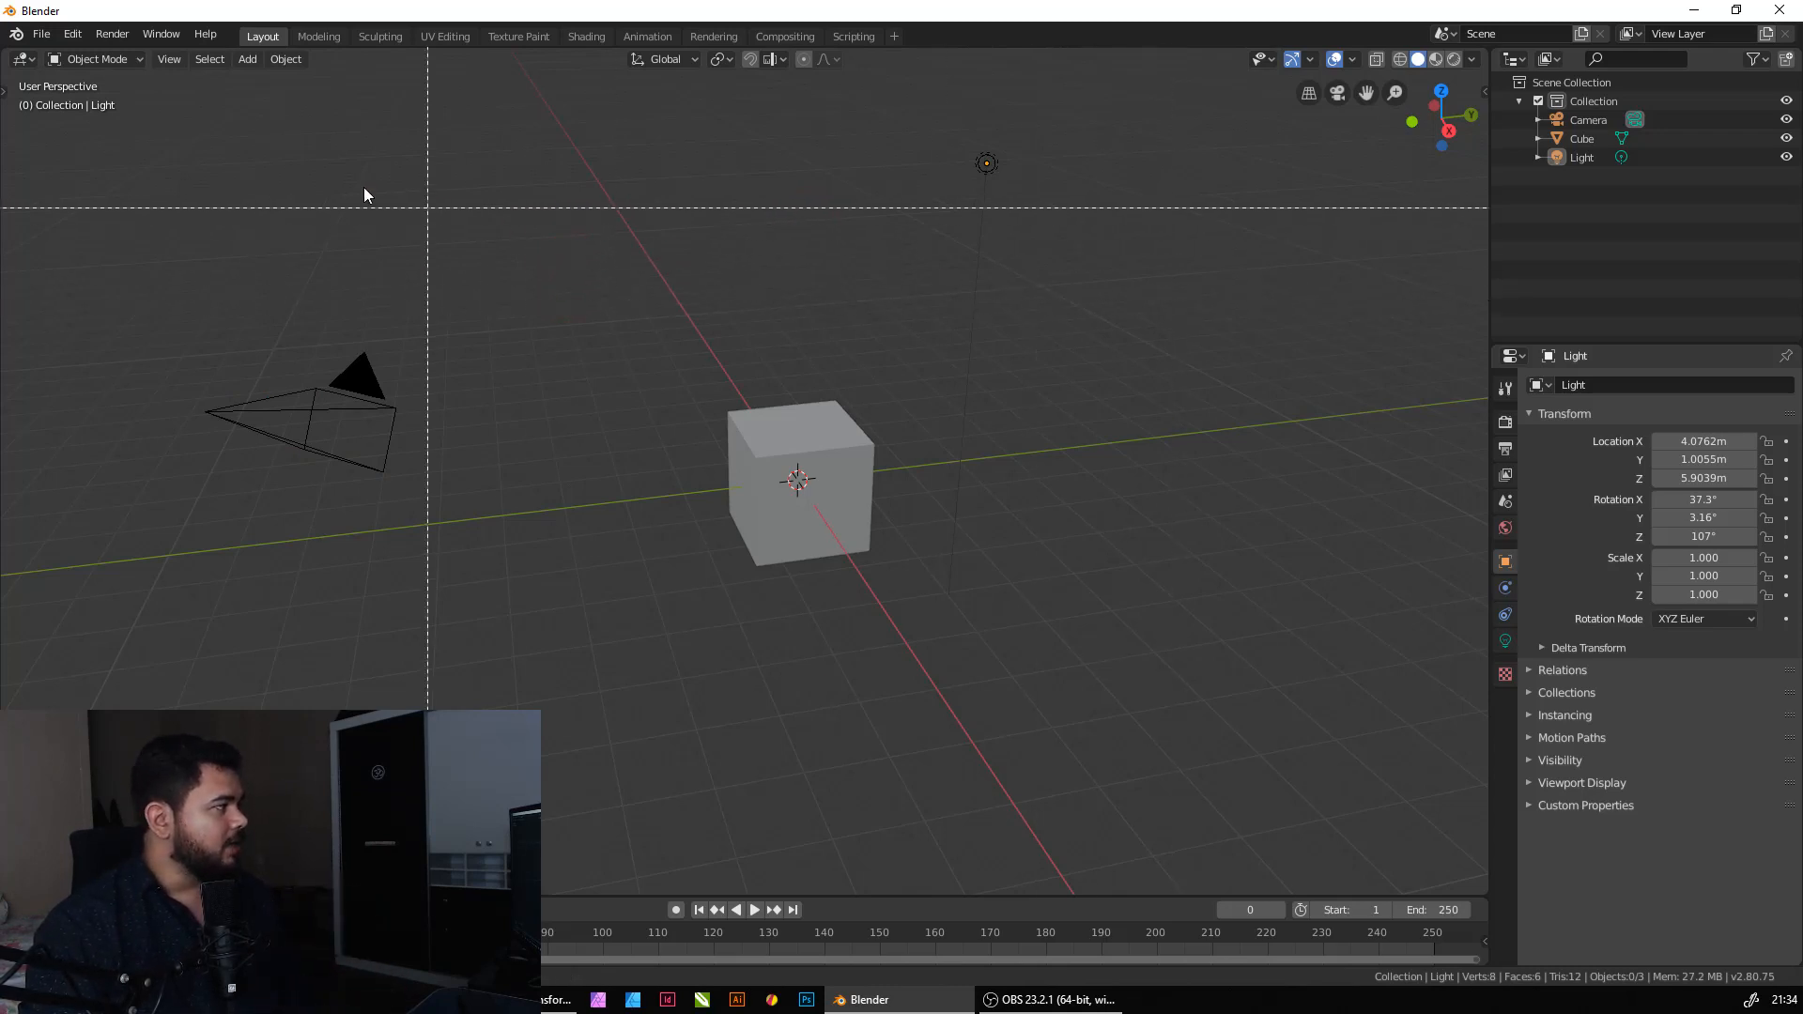
# Box-select the camera, cube and light together, and subtract only the camera from the selection with another box.
pyautogui.click(220, 126)
pyautogui.moveTo(278, 163); pyautogui.dragTo(1226, 635)
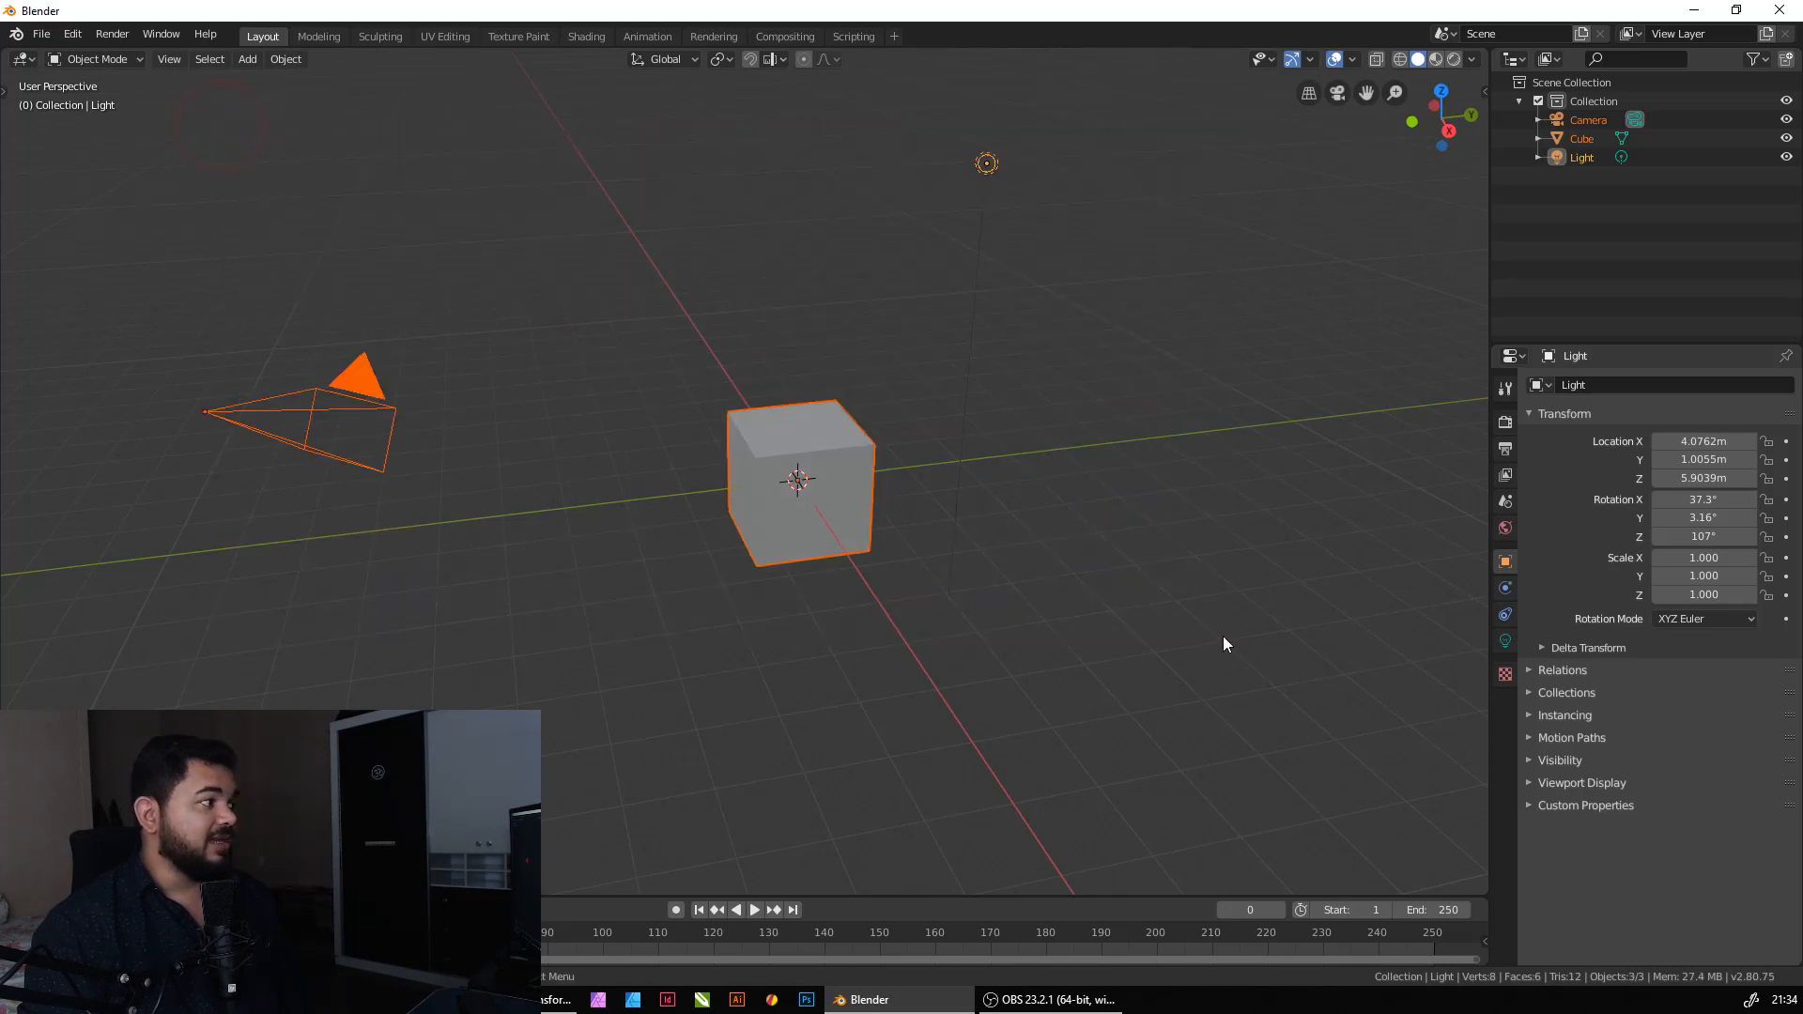
pyautogui.press('b')
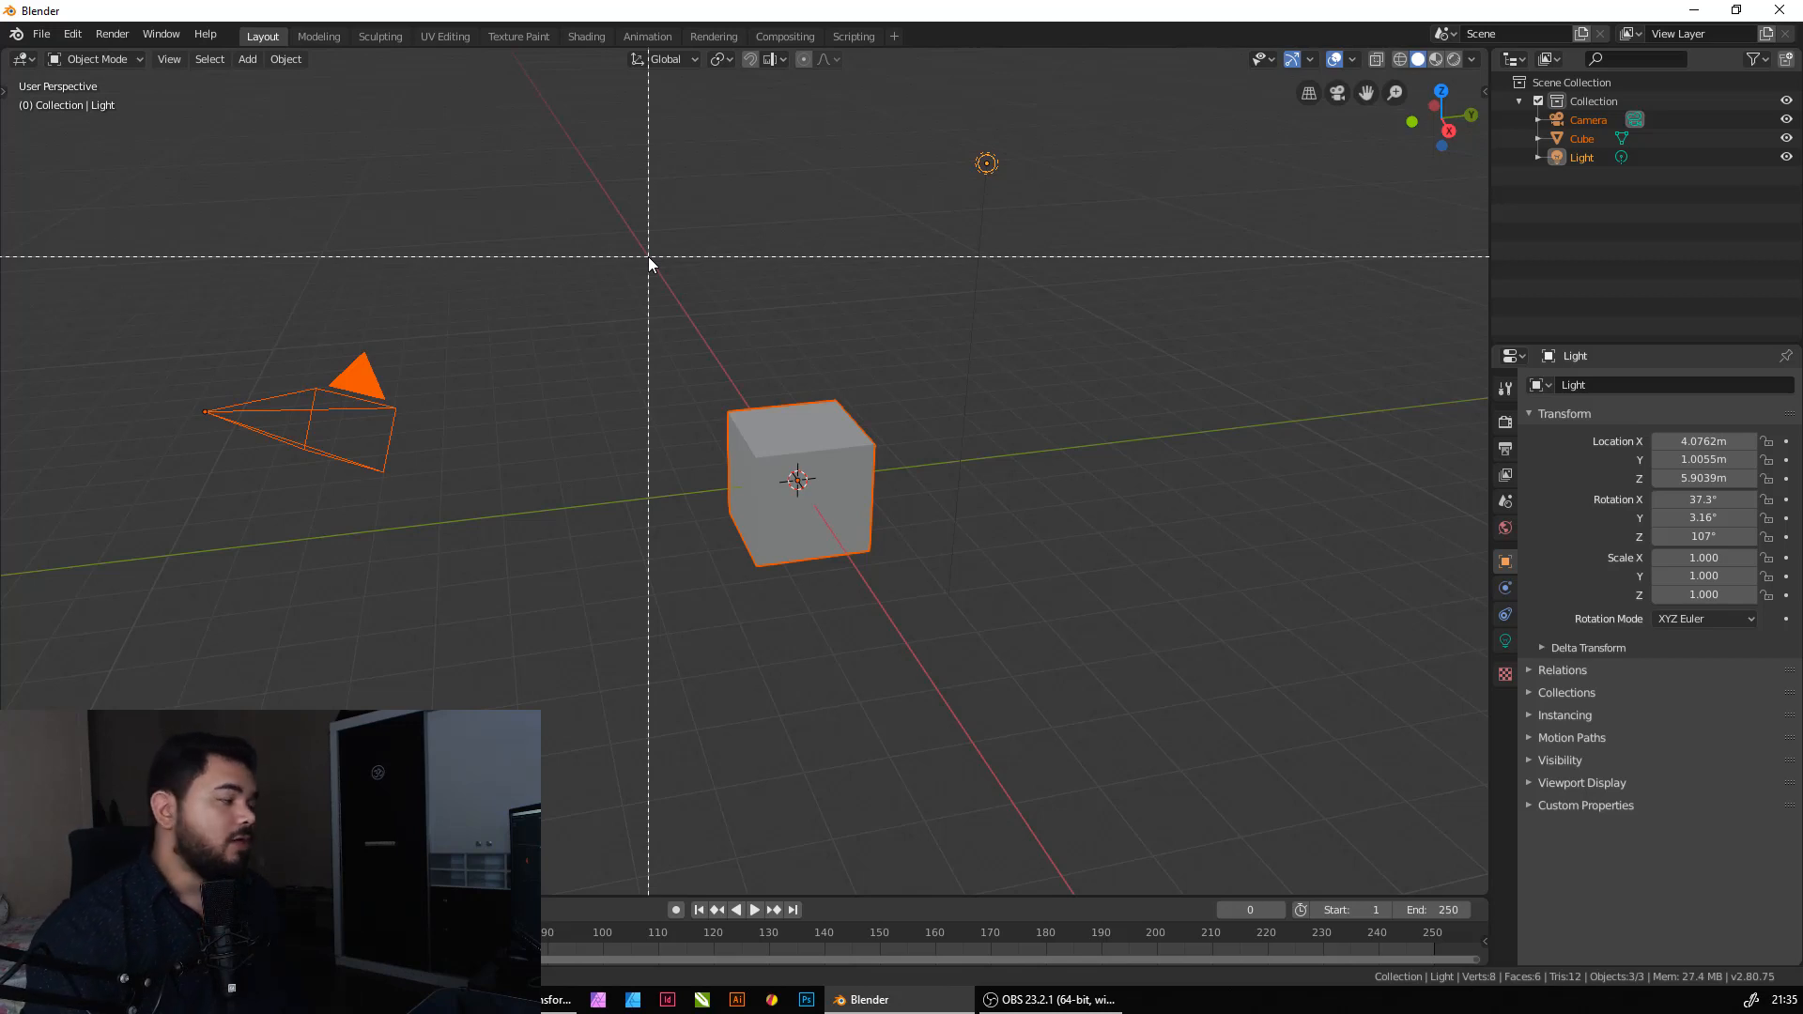
pyautogui.moveTo(185, 247); pyautogui.dragTo(532, 518, button='middle')
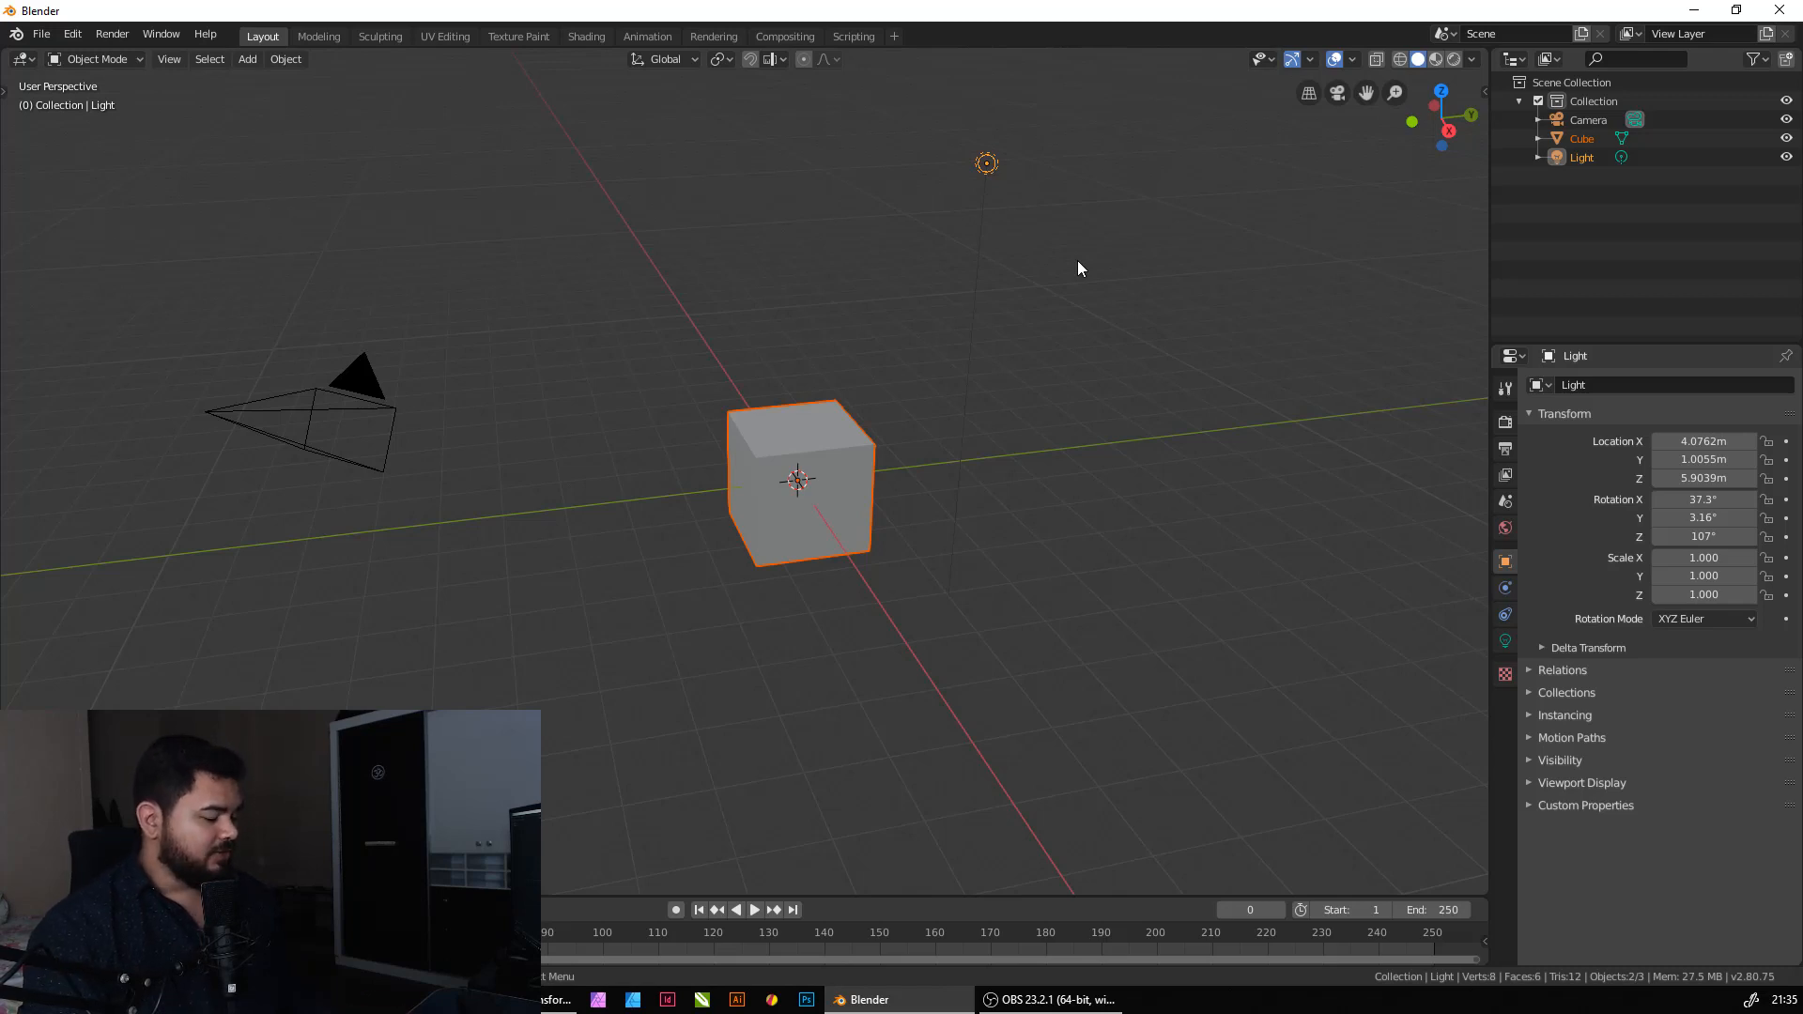
# Select every object in the scene at once, and deselect everything.
pyautogui.press('a')
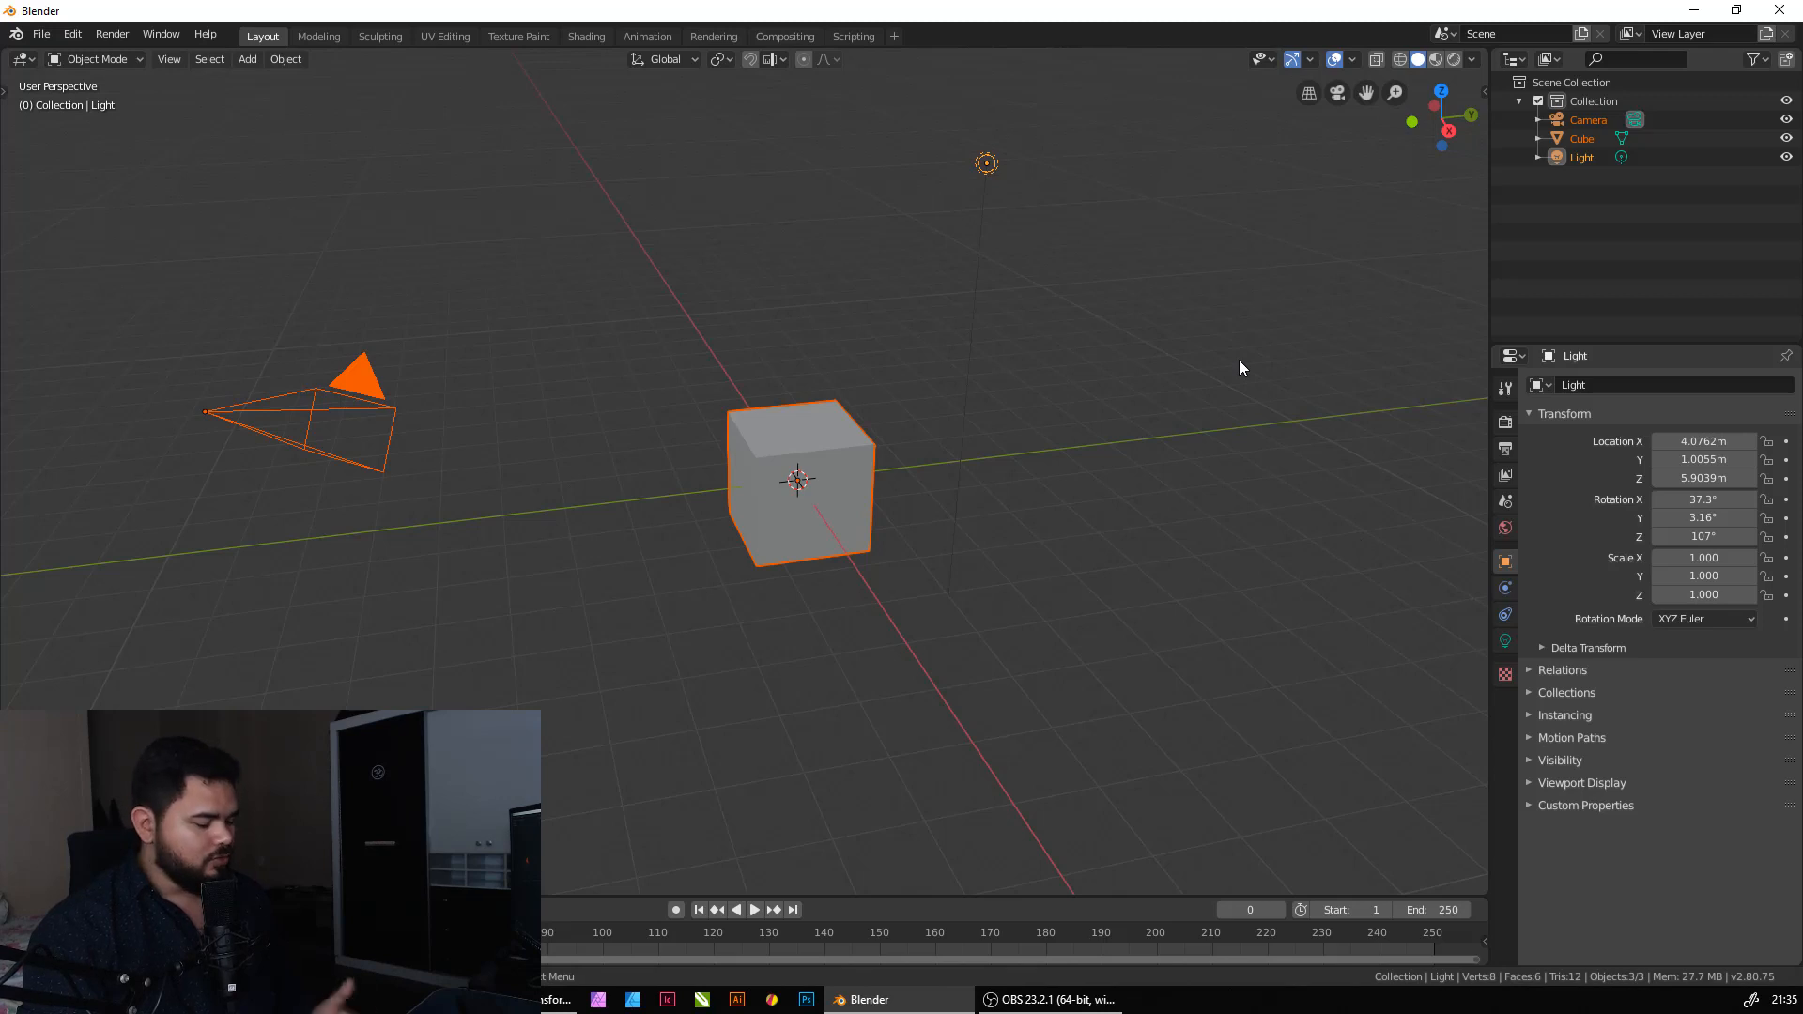
pyautogui.hotkey('alt', 'a')
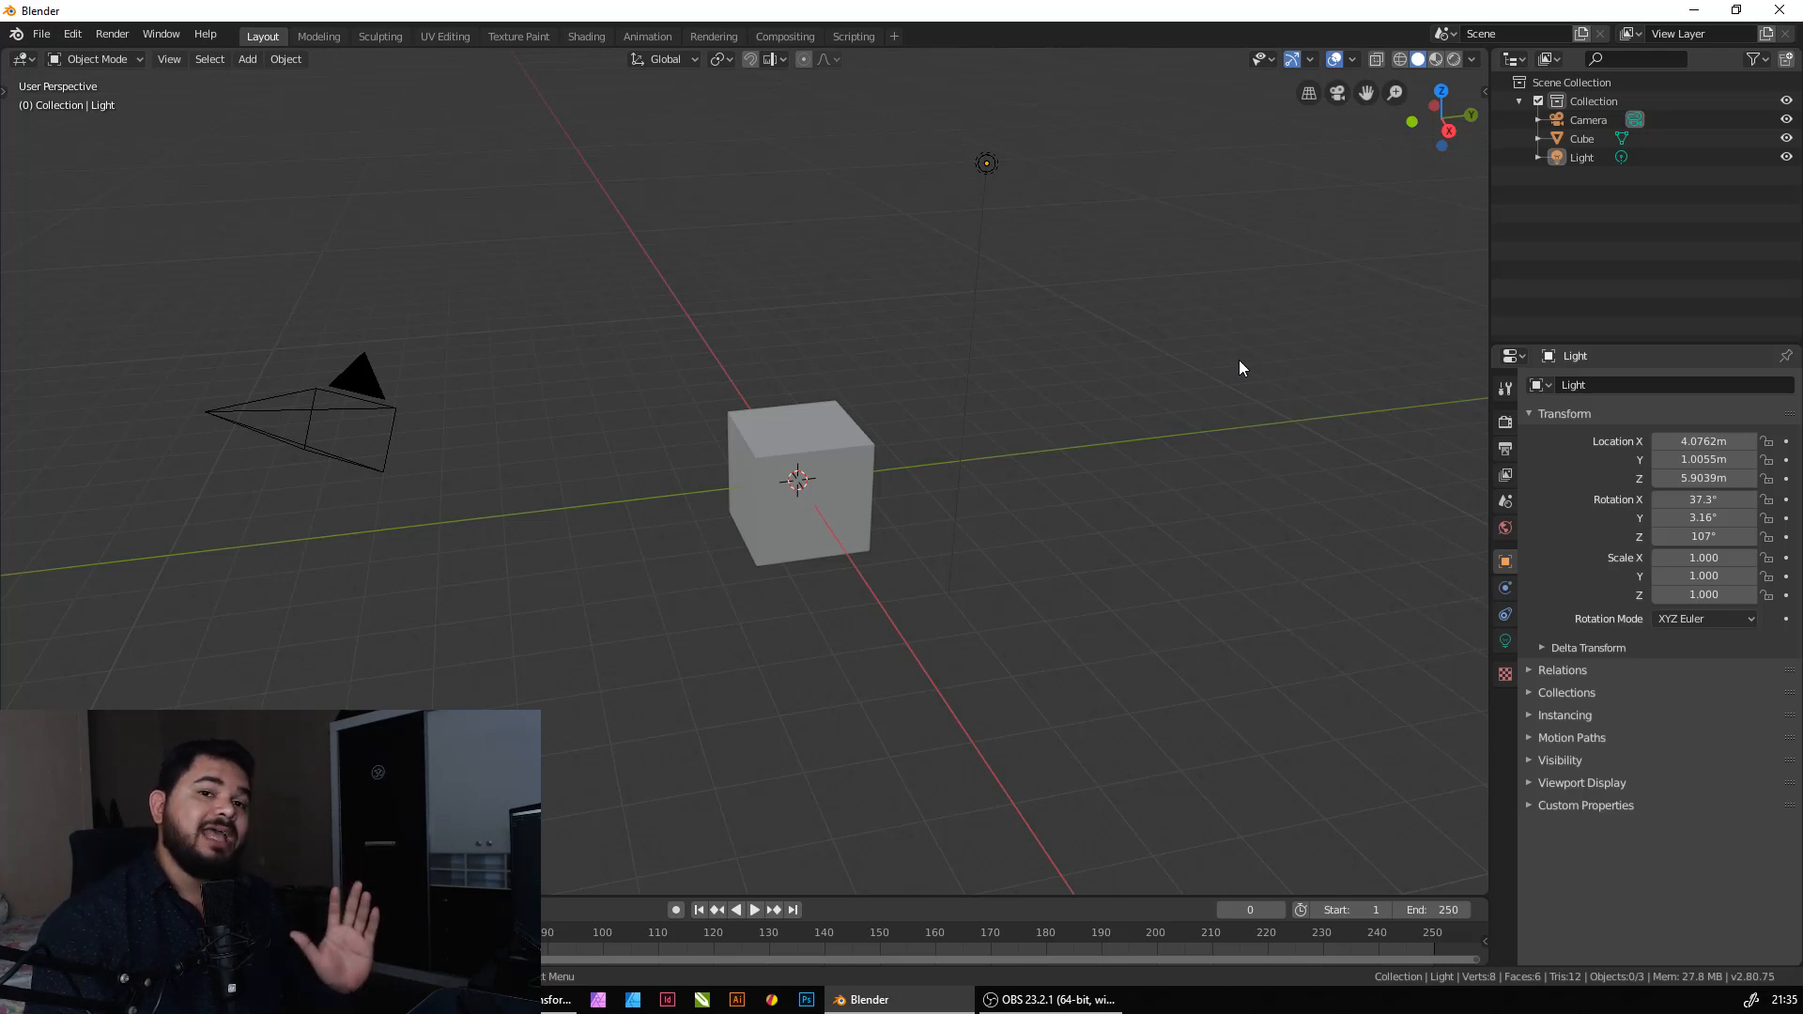
pyautogui.moveTo(693, 141); pyautogui.dragTo(1198, 577)
pyautogui.click(1182, 546)
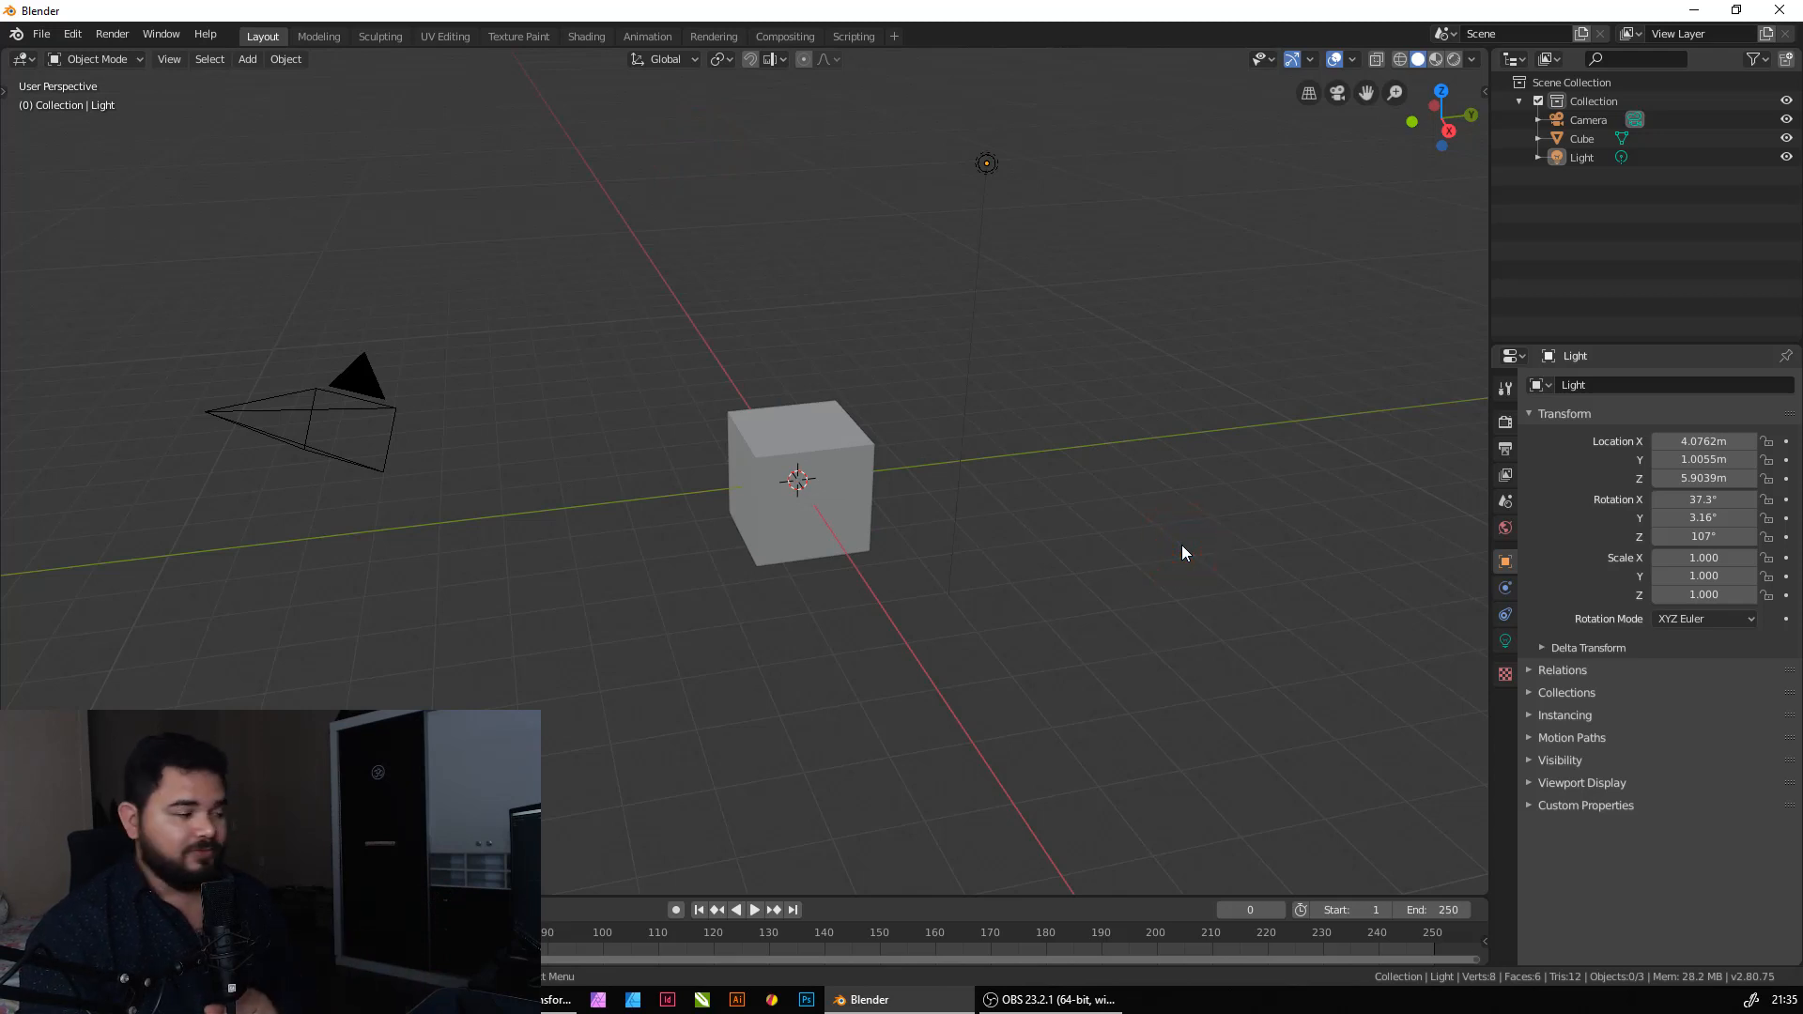
# Extend the selection to include the cube, camera and light, and switch the active object to the cube and the light in turn.
pyautogui.keyDown('shift'); pyautogui.click(853, 432); pyautogui.keyUp('shift')
pyautogui.keyDown('shift'); pyautogui.click(345, 369); pyautogui.keyUp('shift')
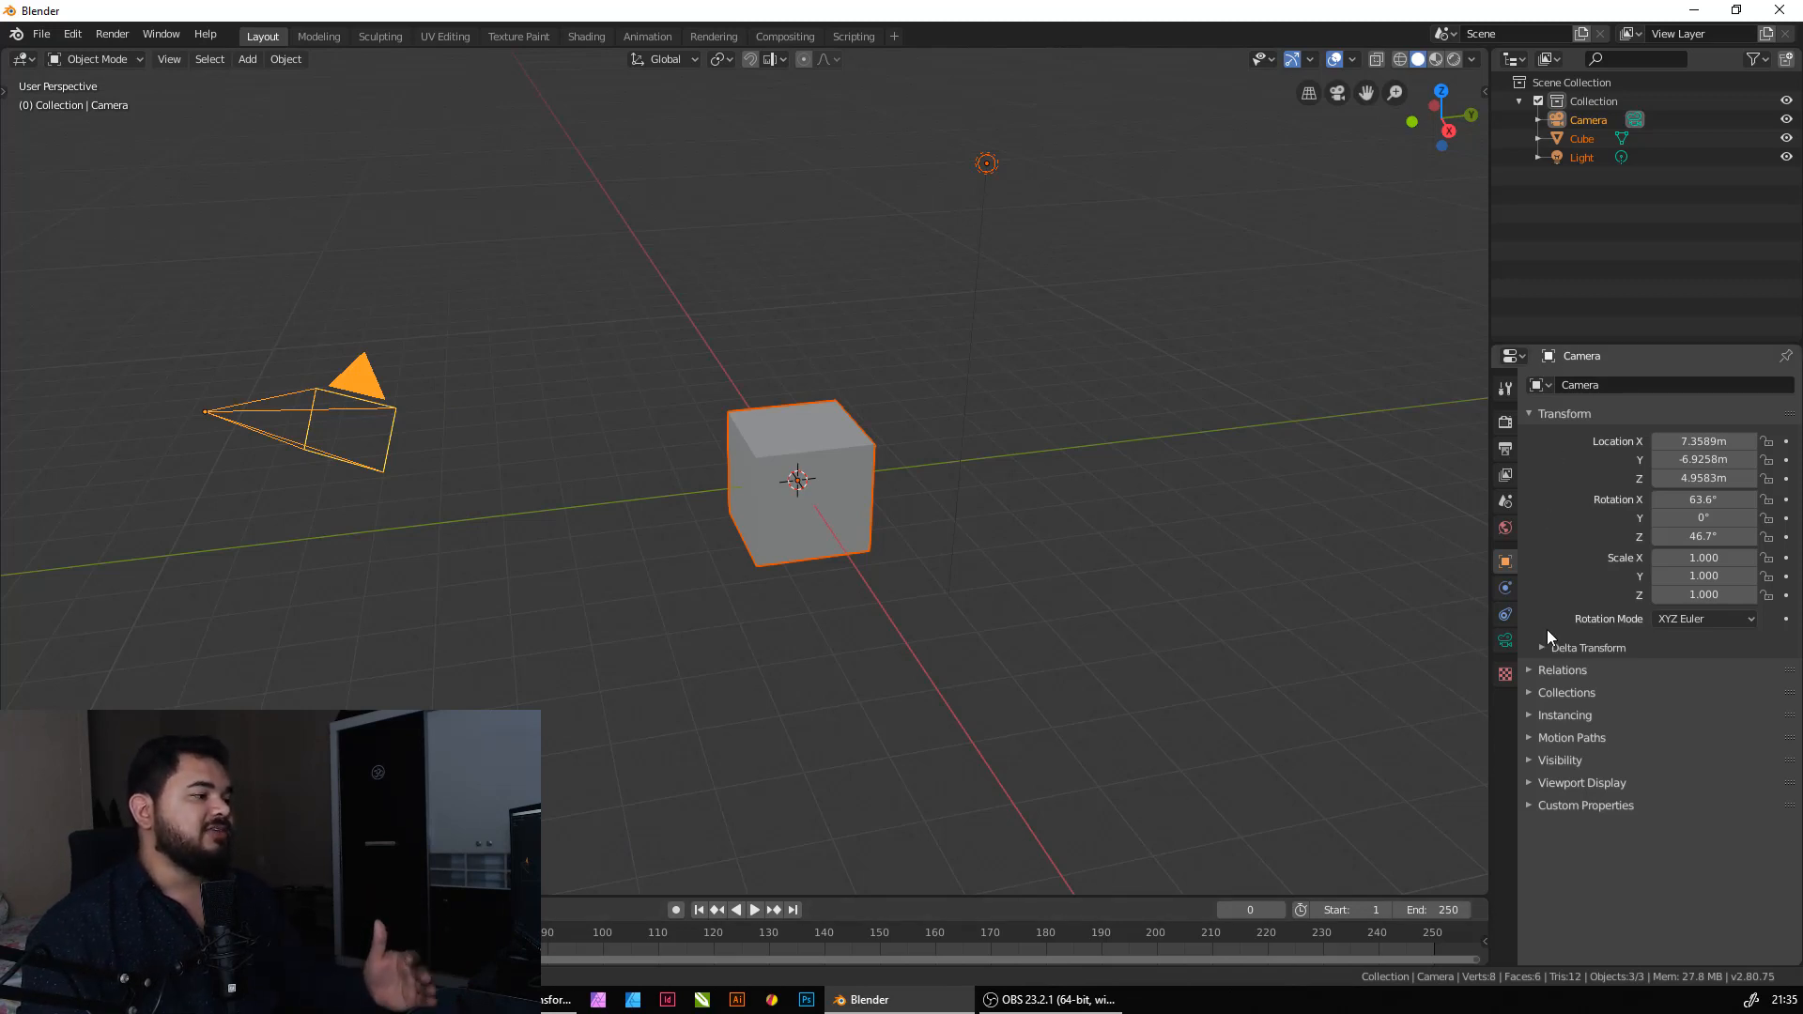
pyautogui.click(1506, 564)
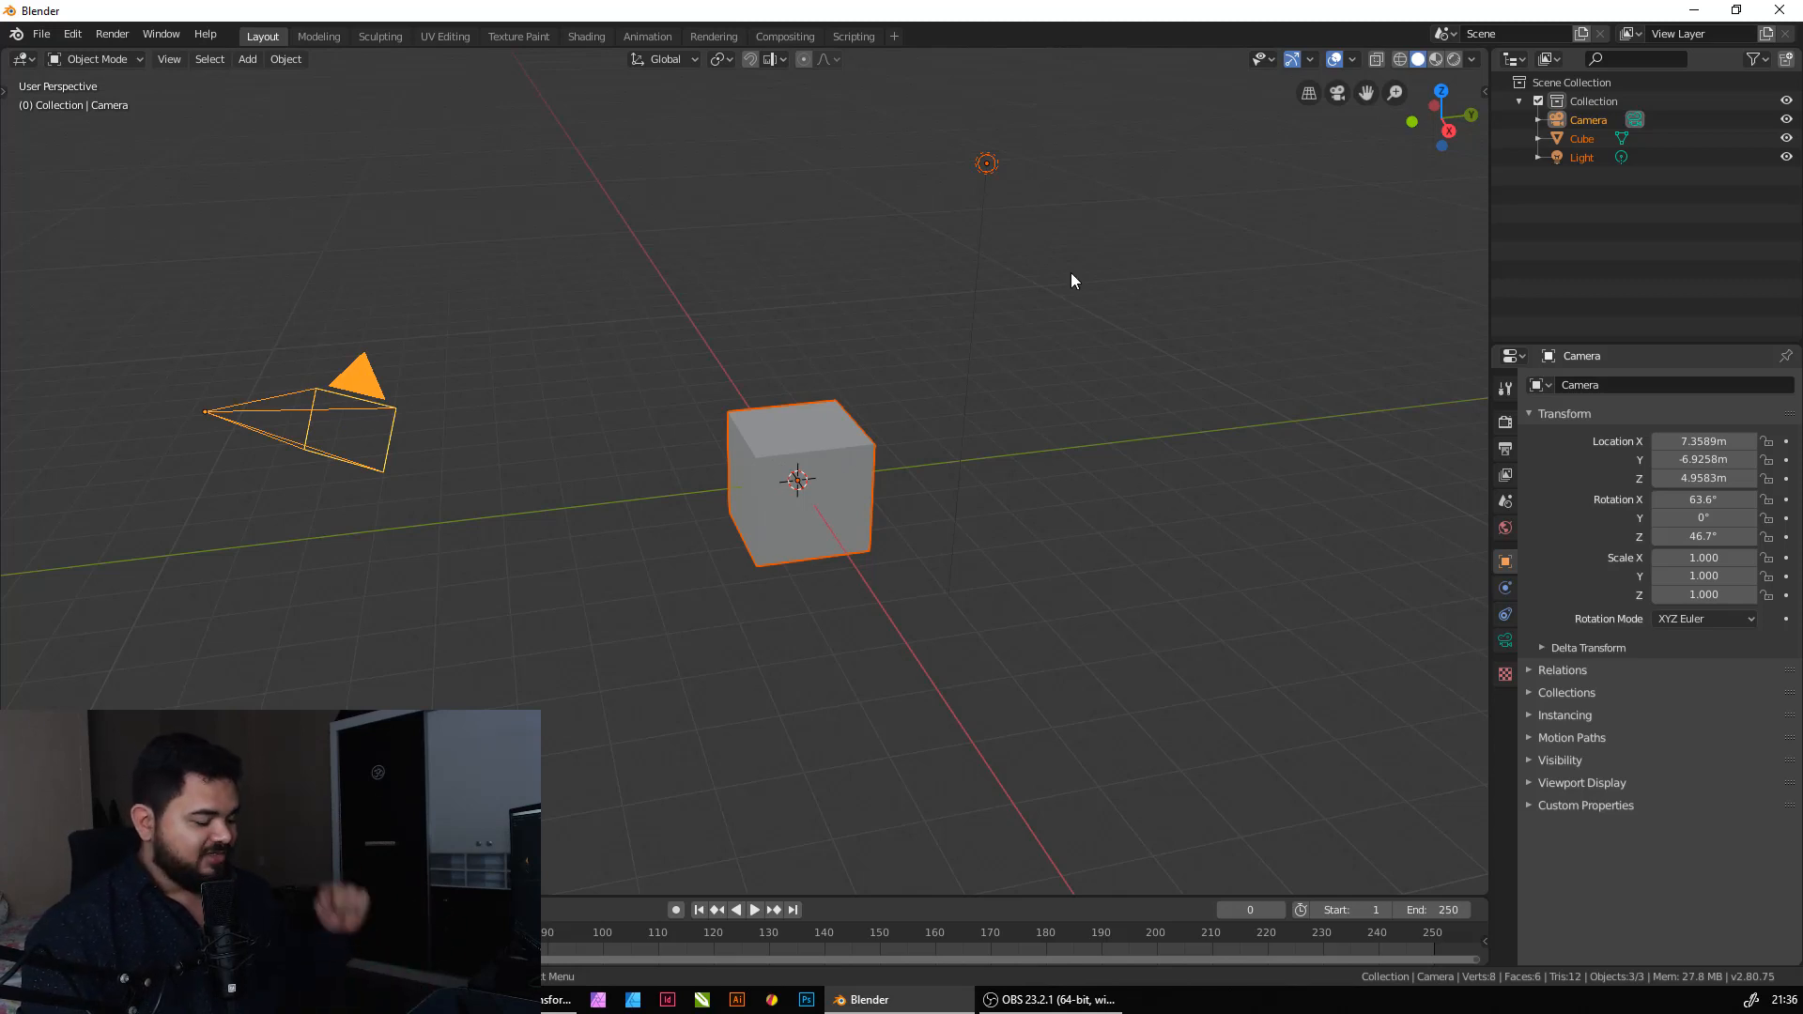
pyautogui.click(819, 438)
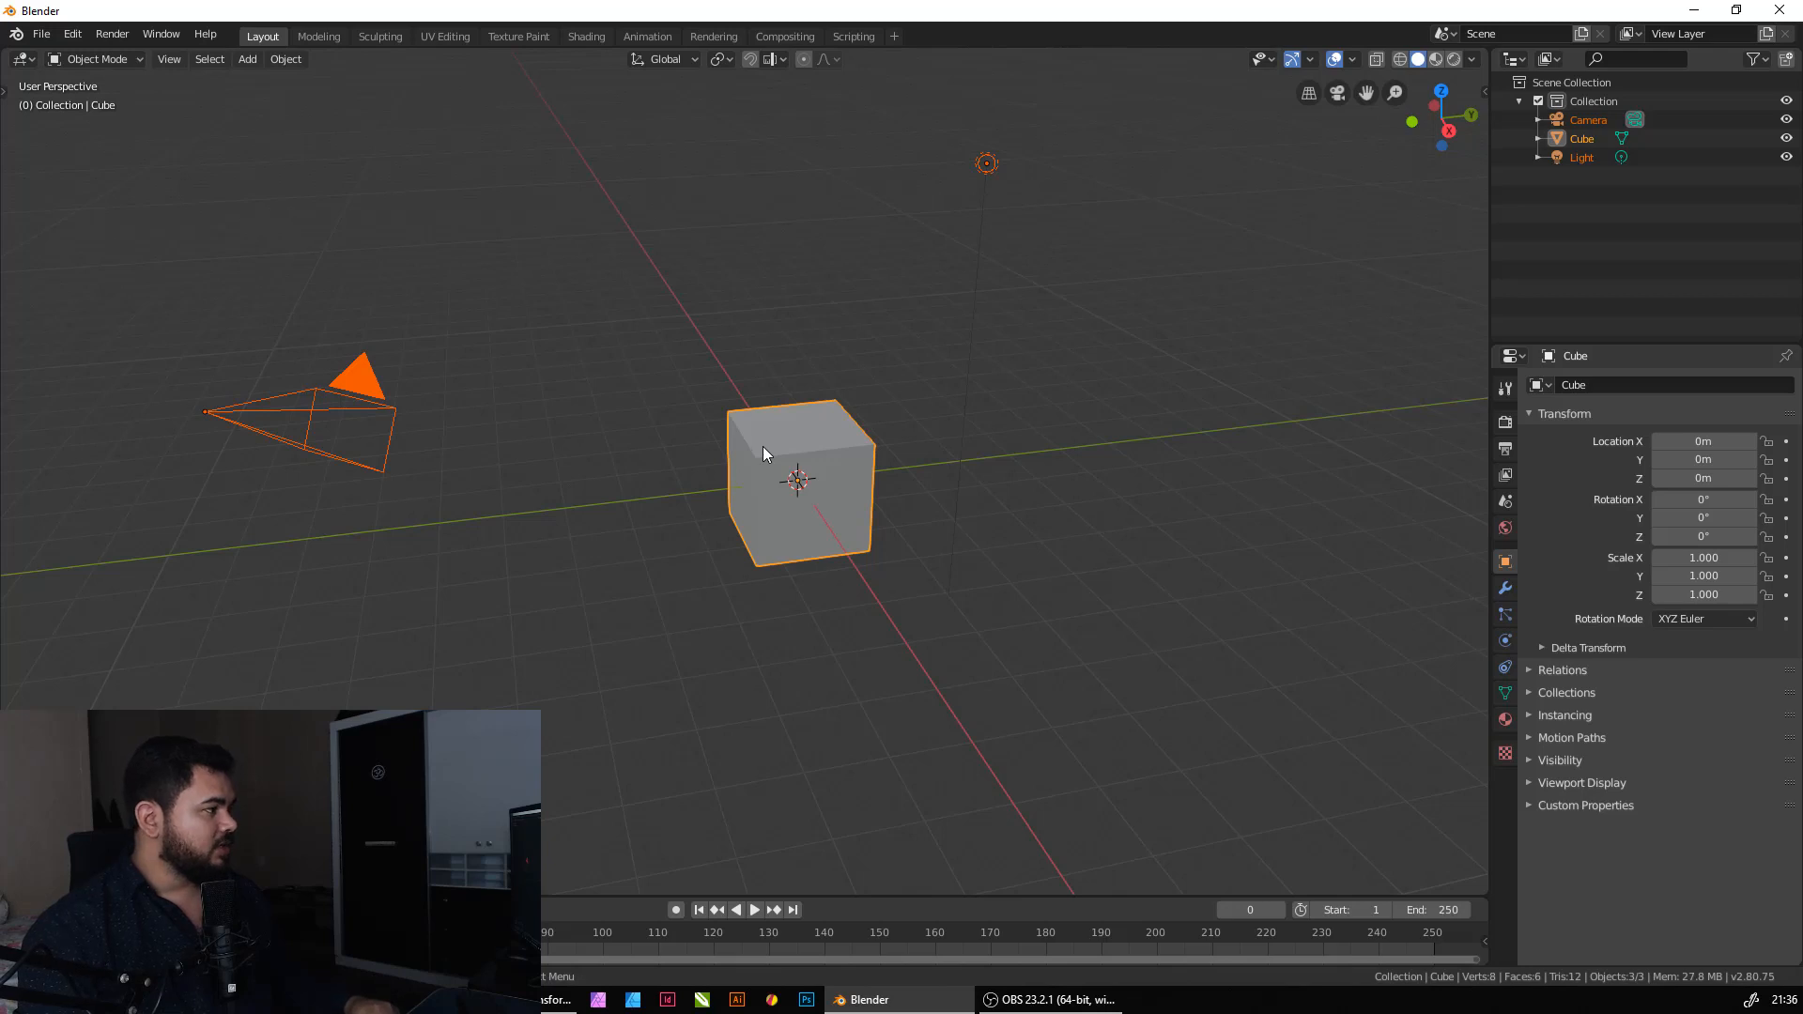
pyautogui.keyDown('shift'); pyautogui.click(986, 165); pyautogui.keyUp('shift')
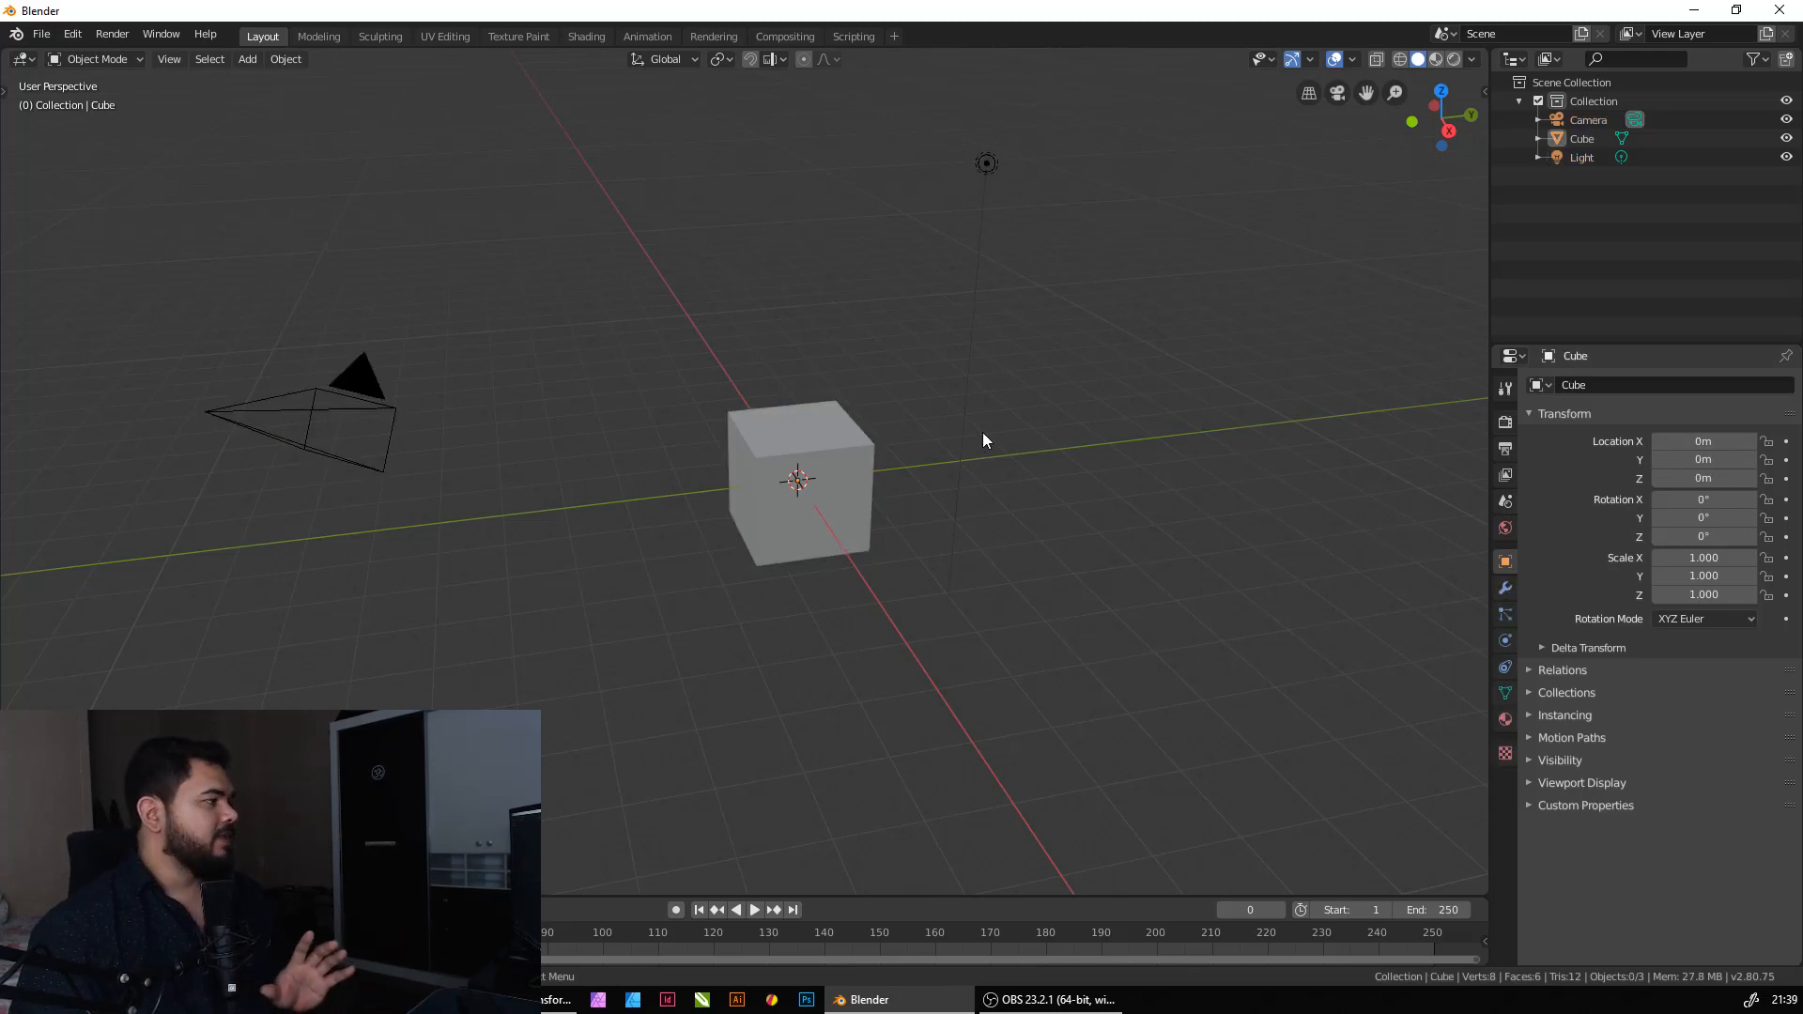
# Select the camera and add the cube and the light to the selection, with the light as the active object.
pyautogui.click(373, 368)
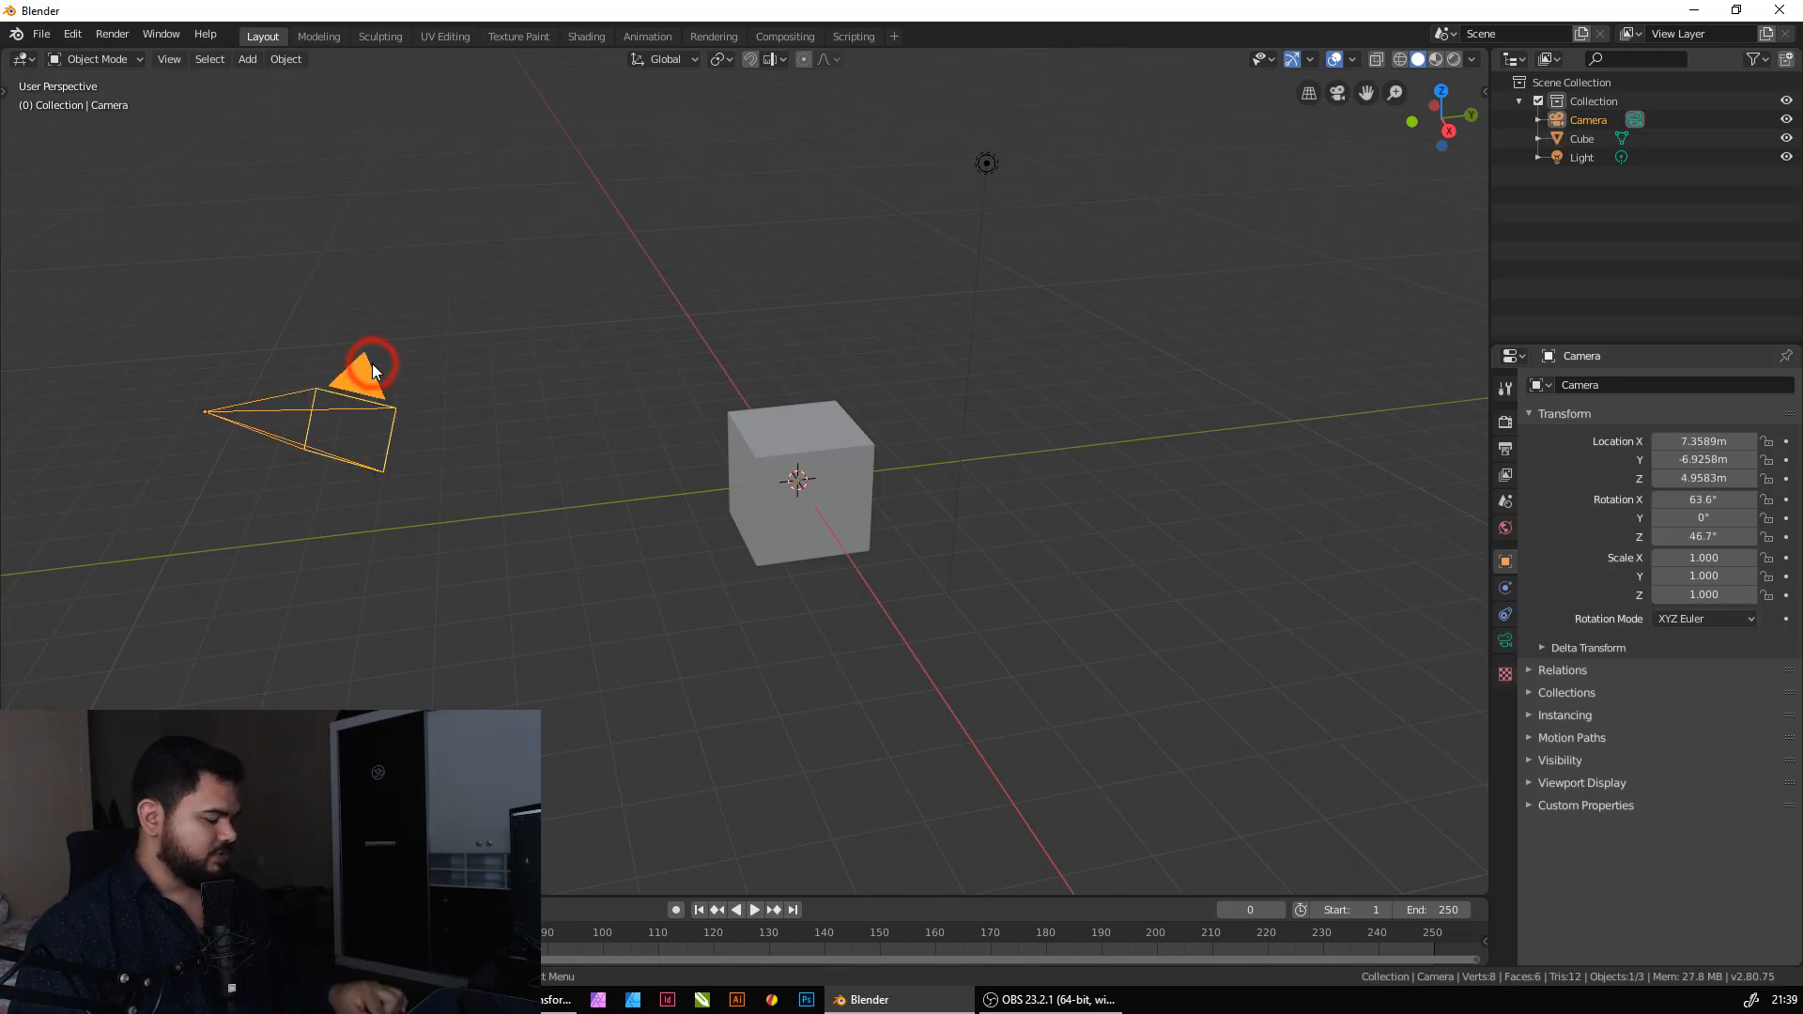
pyautogui.keyDown('shift'); pyautogui.click(766, 447); pyautogui.keyUp('shift')
pyautogui.keyDown('shift'); pyautogui.click(986, 165); pyautogui.keyUp('shift')
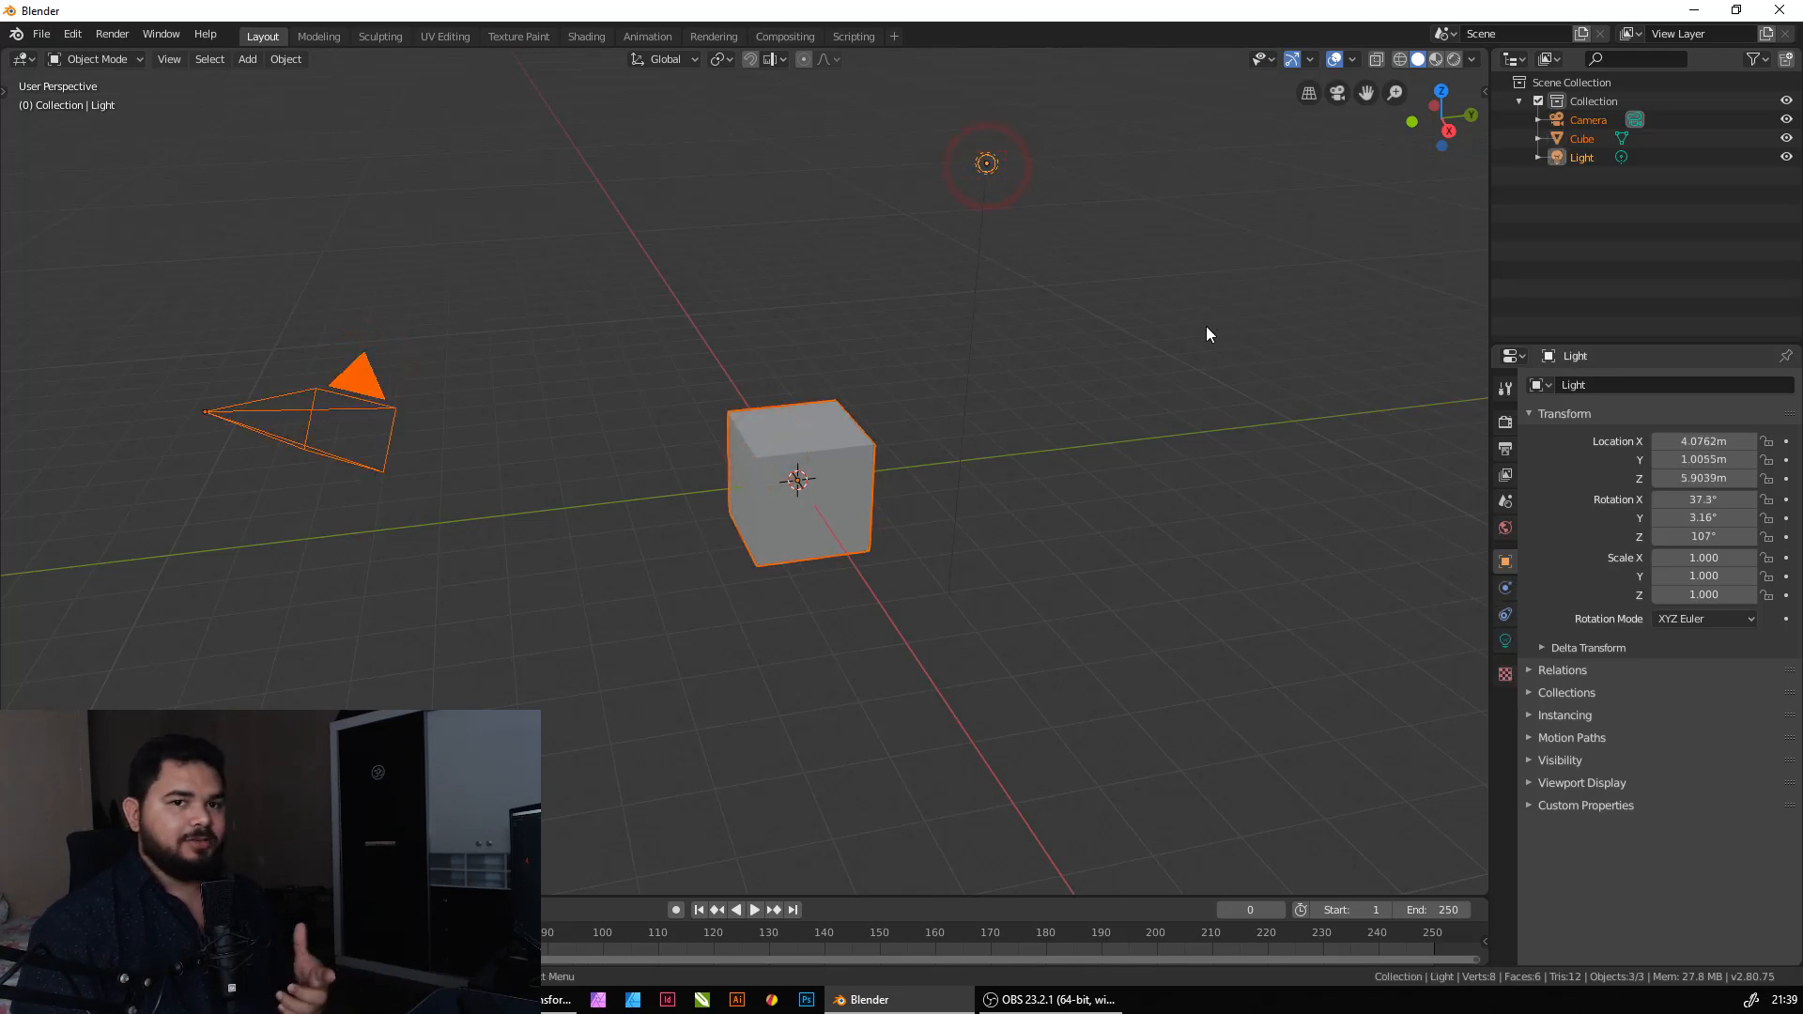
# Make the cube the active object of the multi-object selection, and toggle it out of and back into that selection.
pyautogui.keyDown('shift'); pyautogui.click(825, 421); pyautogui.keyUp('shift')
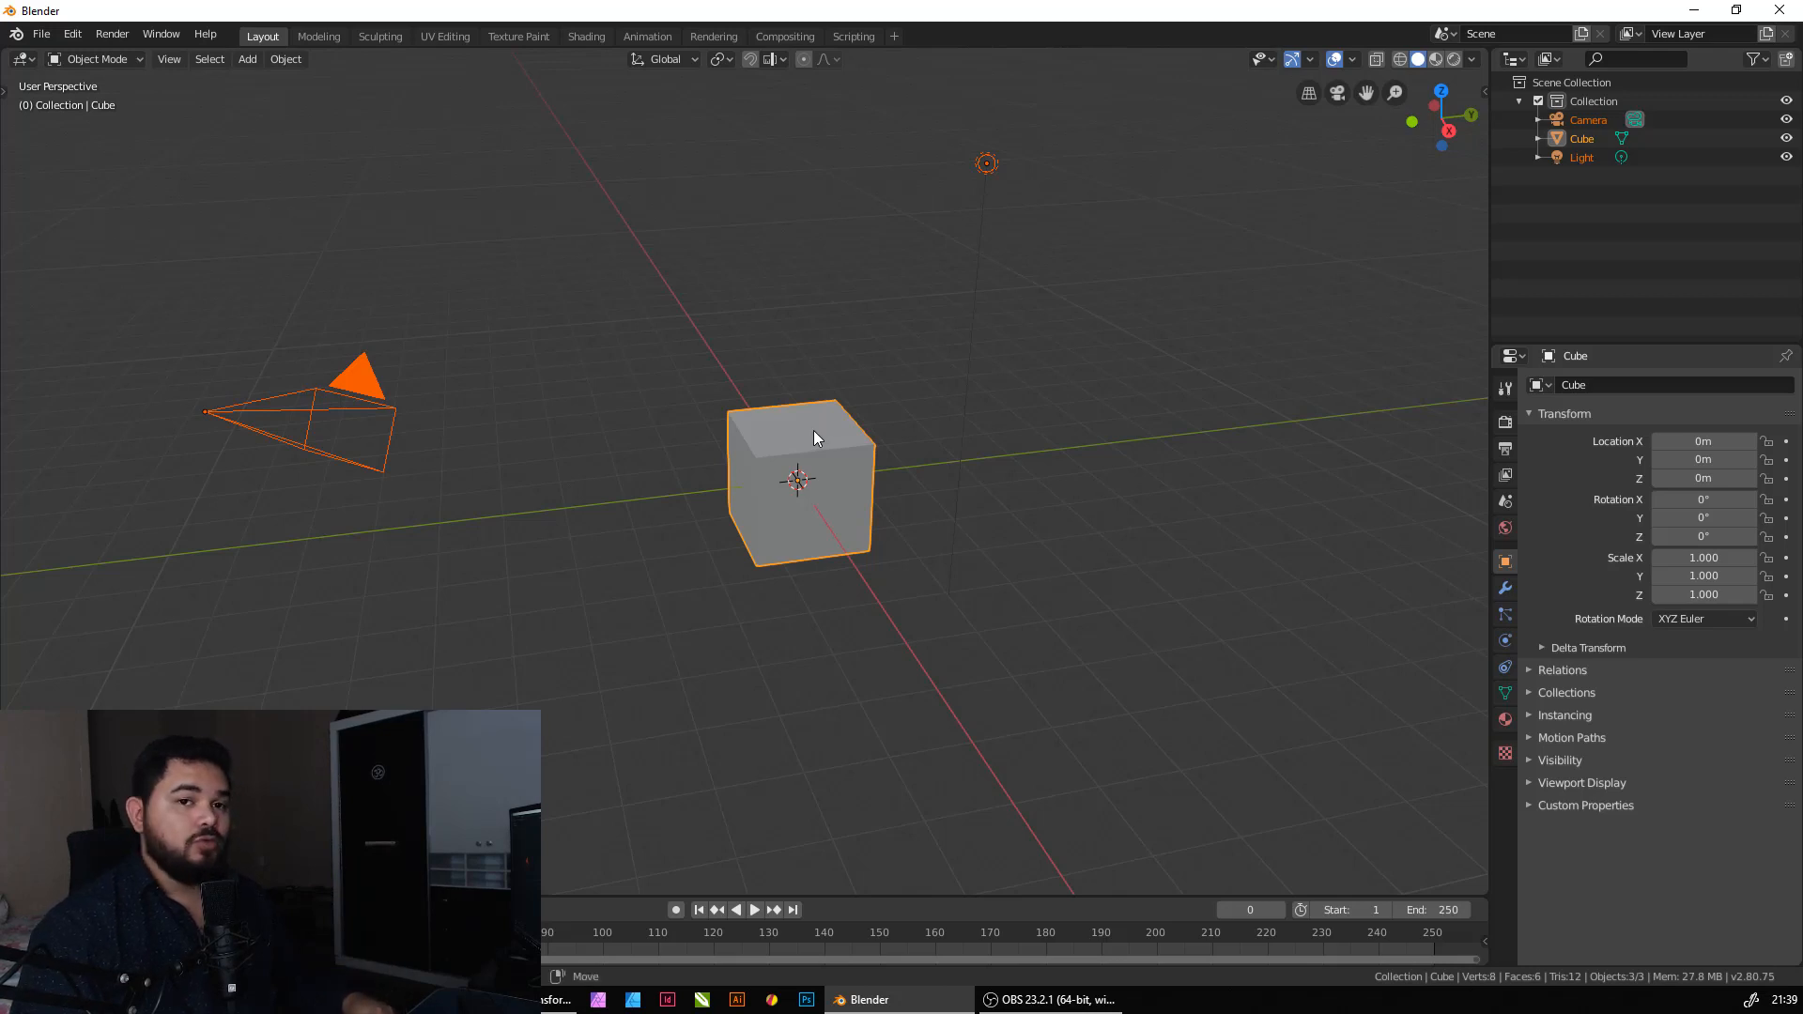
pyautogui.keyDown('shift'); pyautogui.click(813, 430); pyautogui.keyUp('shift')
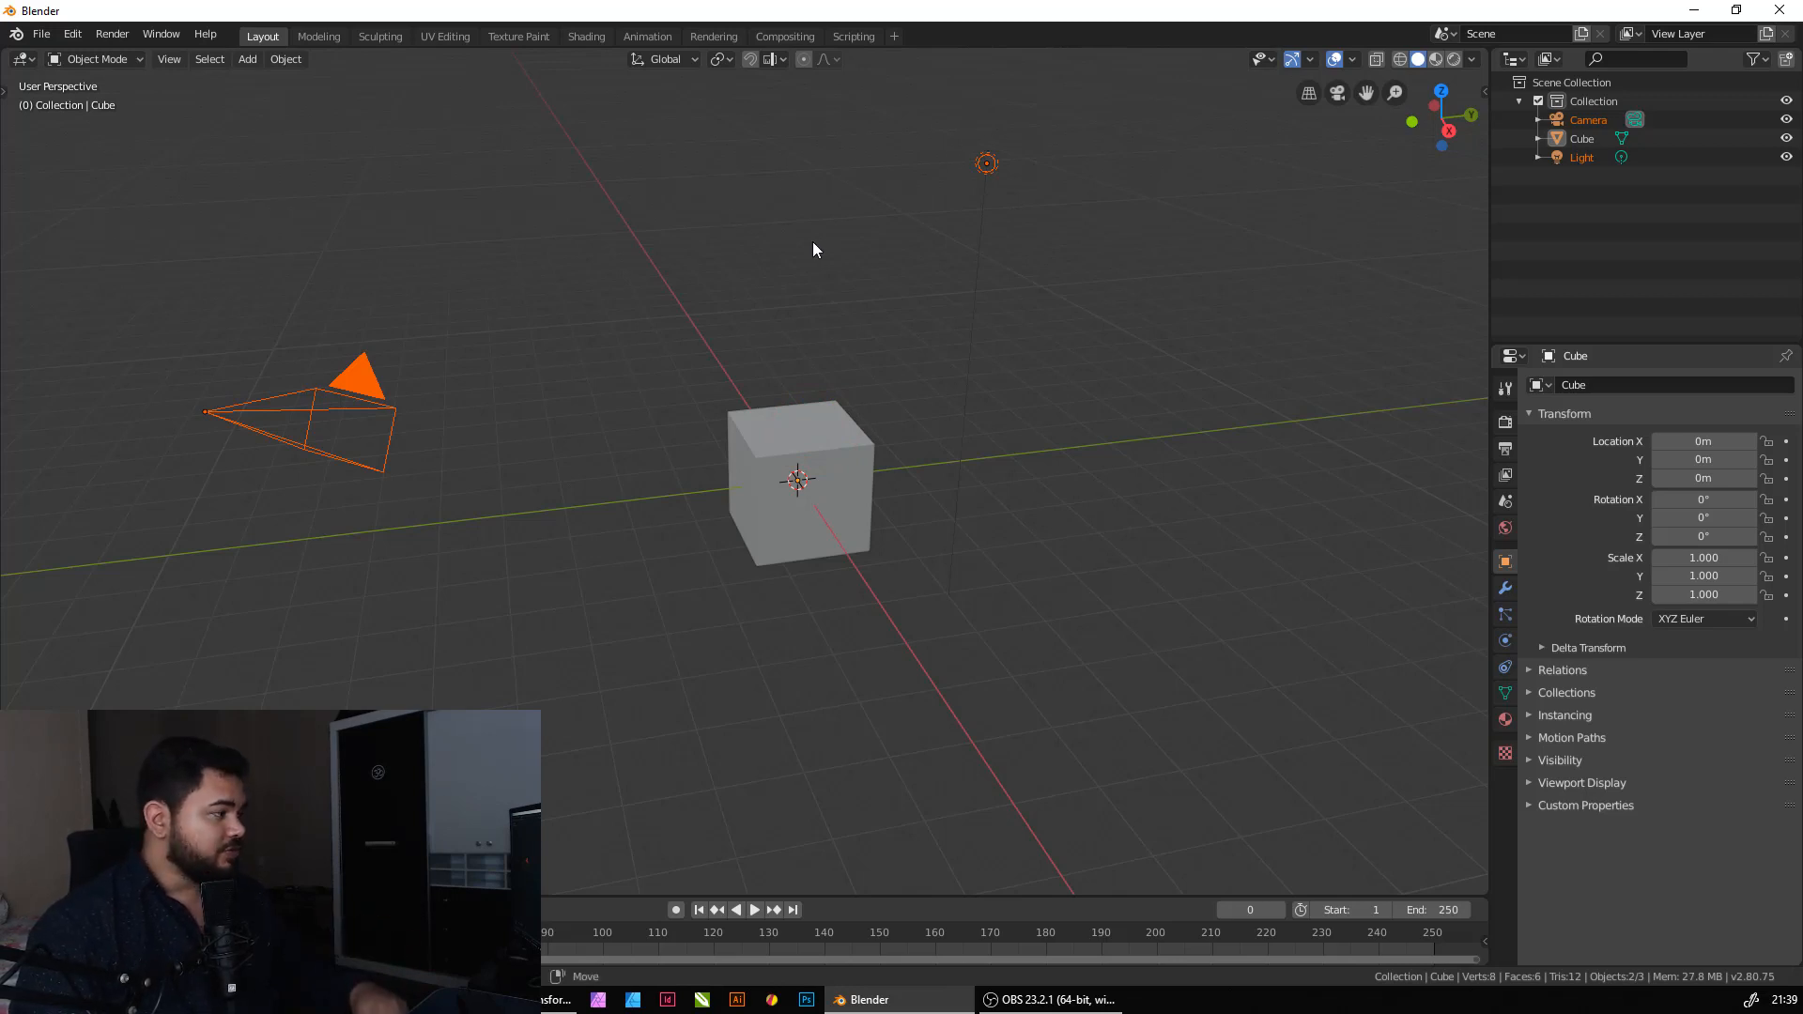
pyautogui.keyDown('shift'); pyautogui.click(841, 412); pyautogui.keyUp('shift')
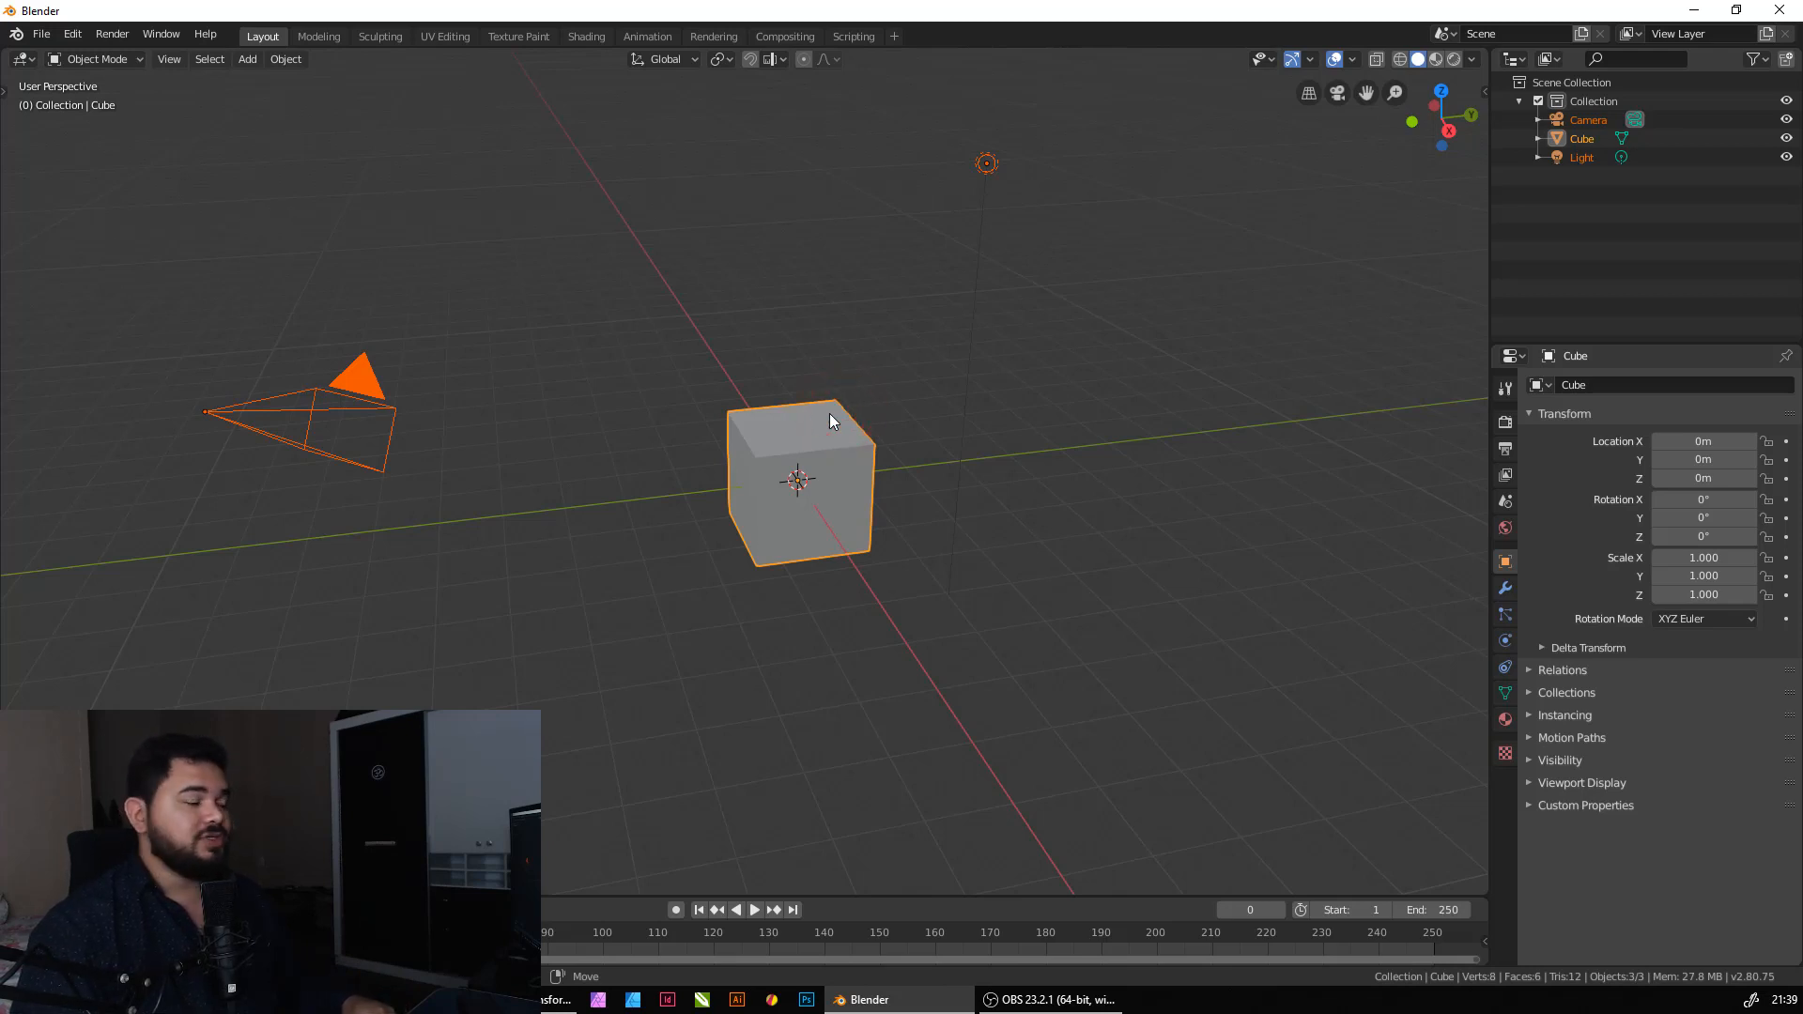
pyautogui.keyDown('shift'); pyautogui.click(819, 417); pyautogui.keyUp('shift')
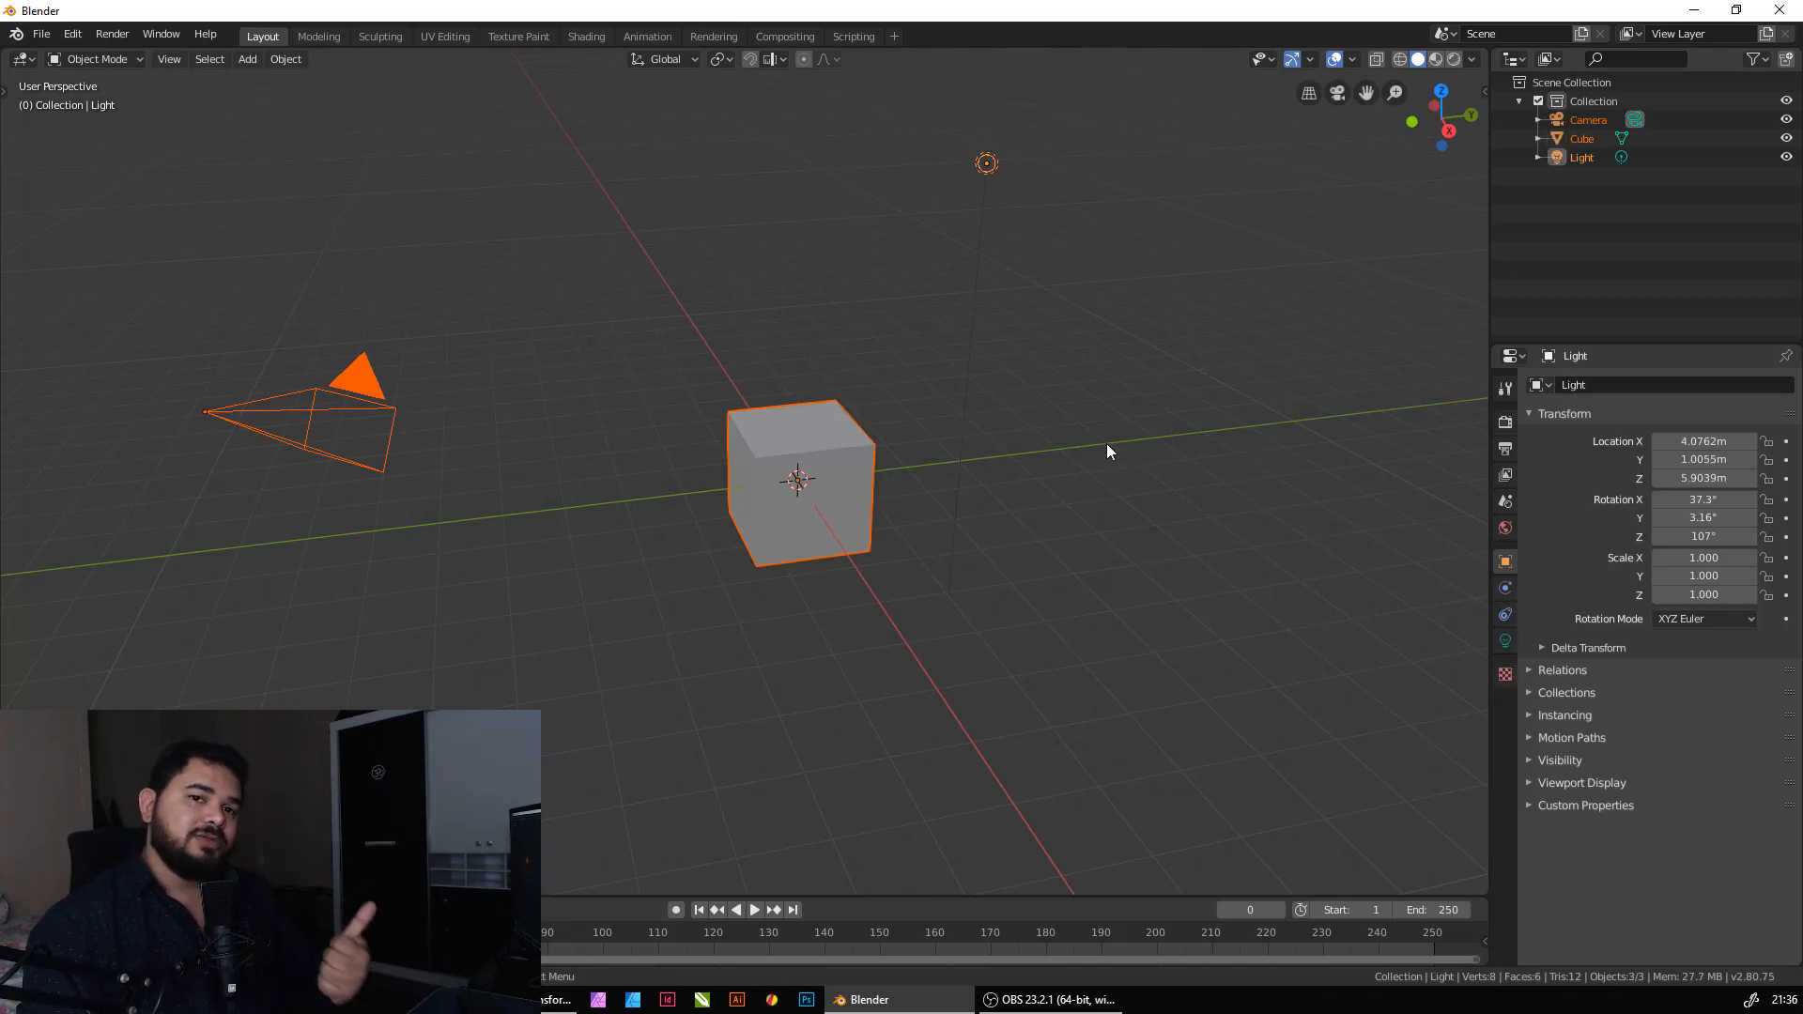
# Clear the selection, and use Circle Select to pick the cube, the light and the camera.
pyautogui.click(848, 322)
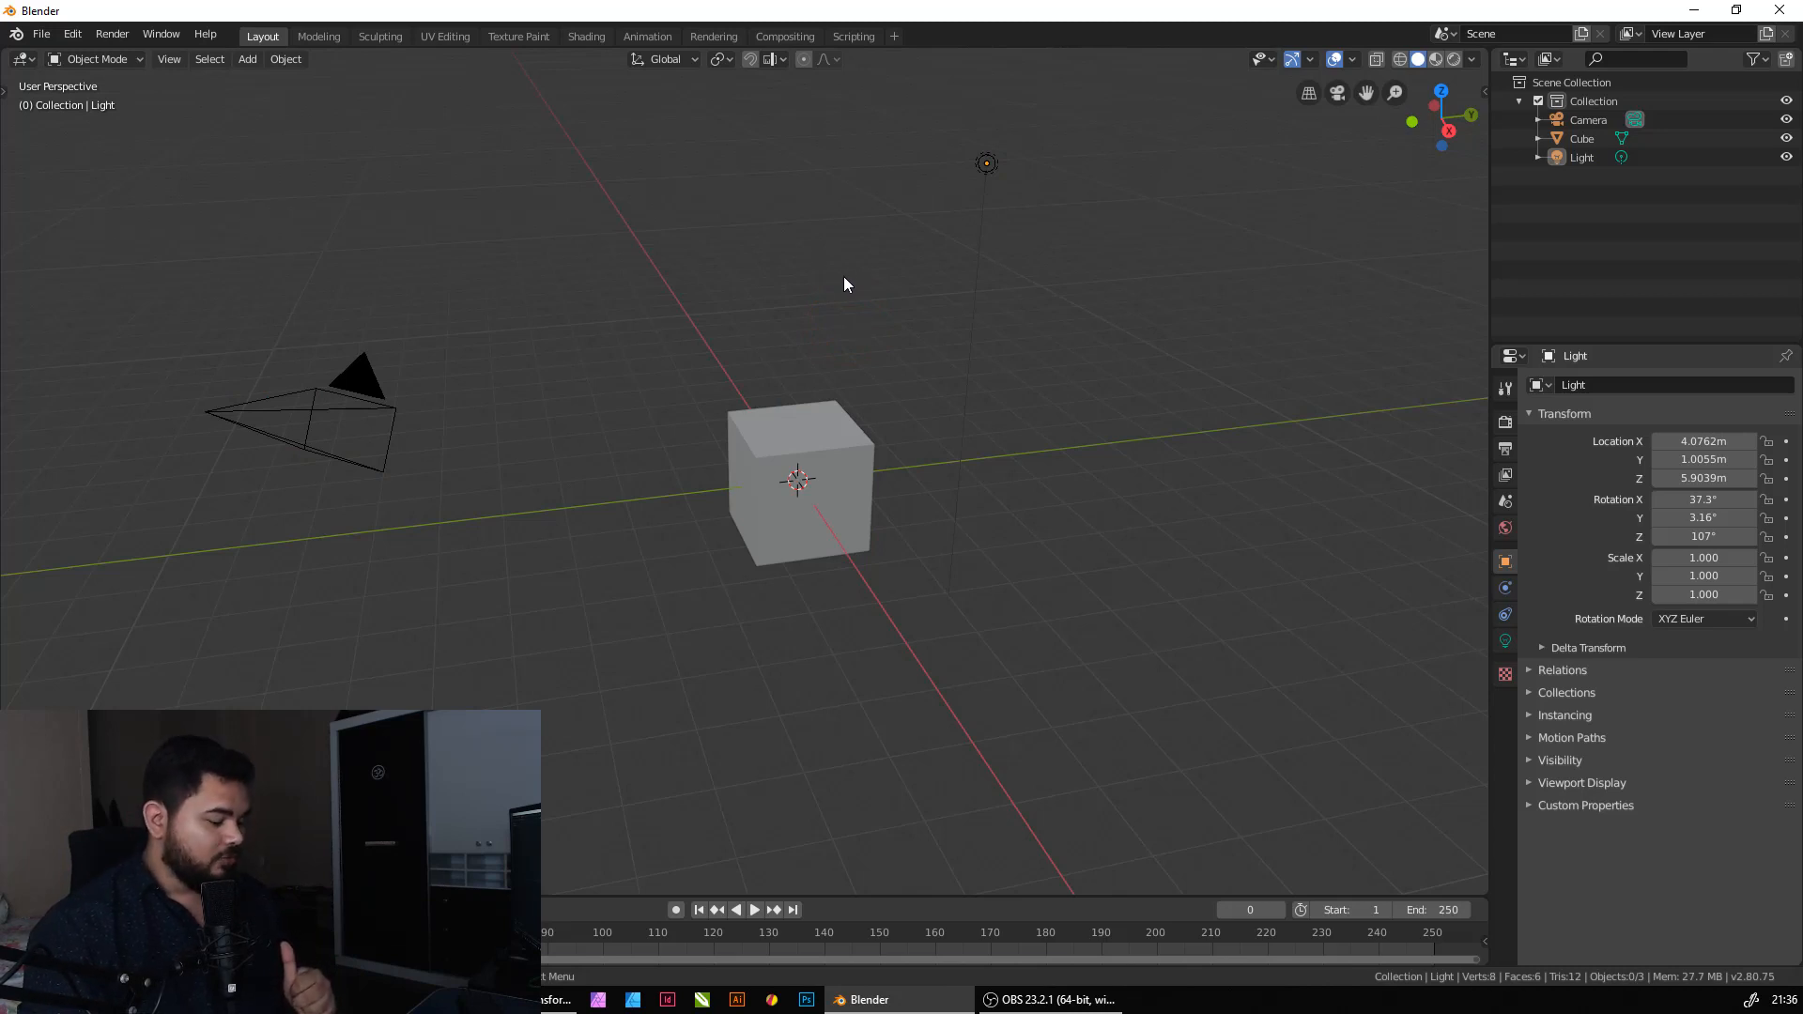
pyautogui.click(843, 276)
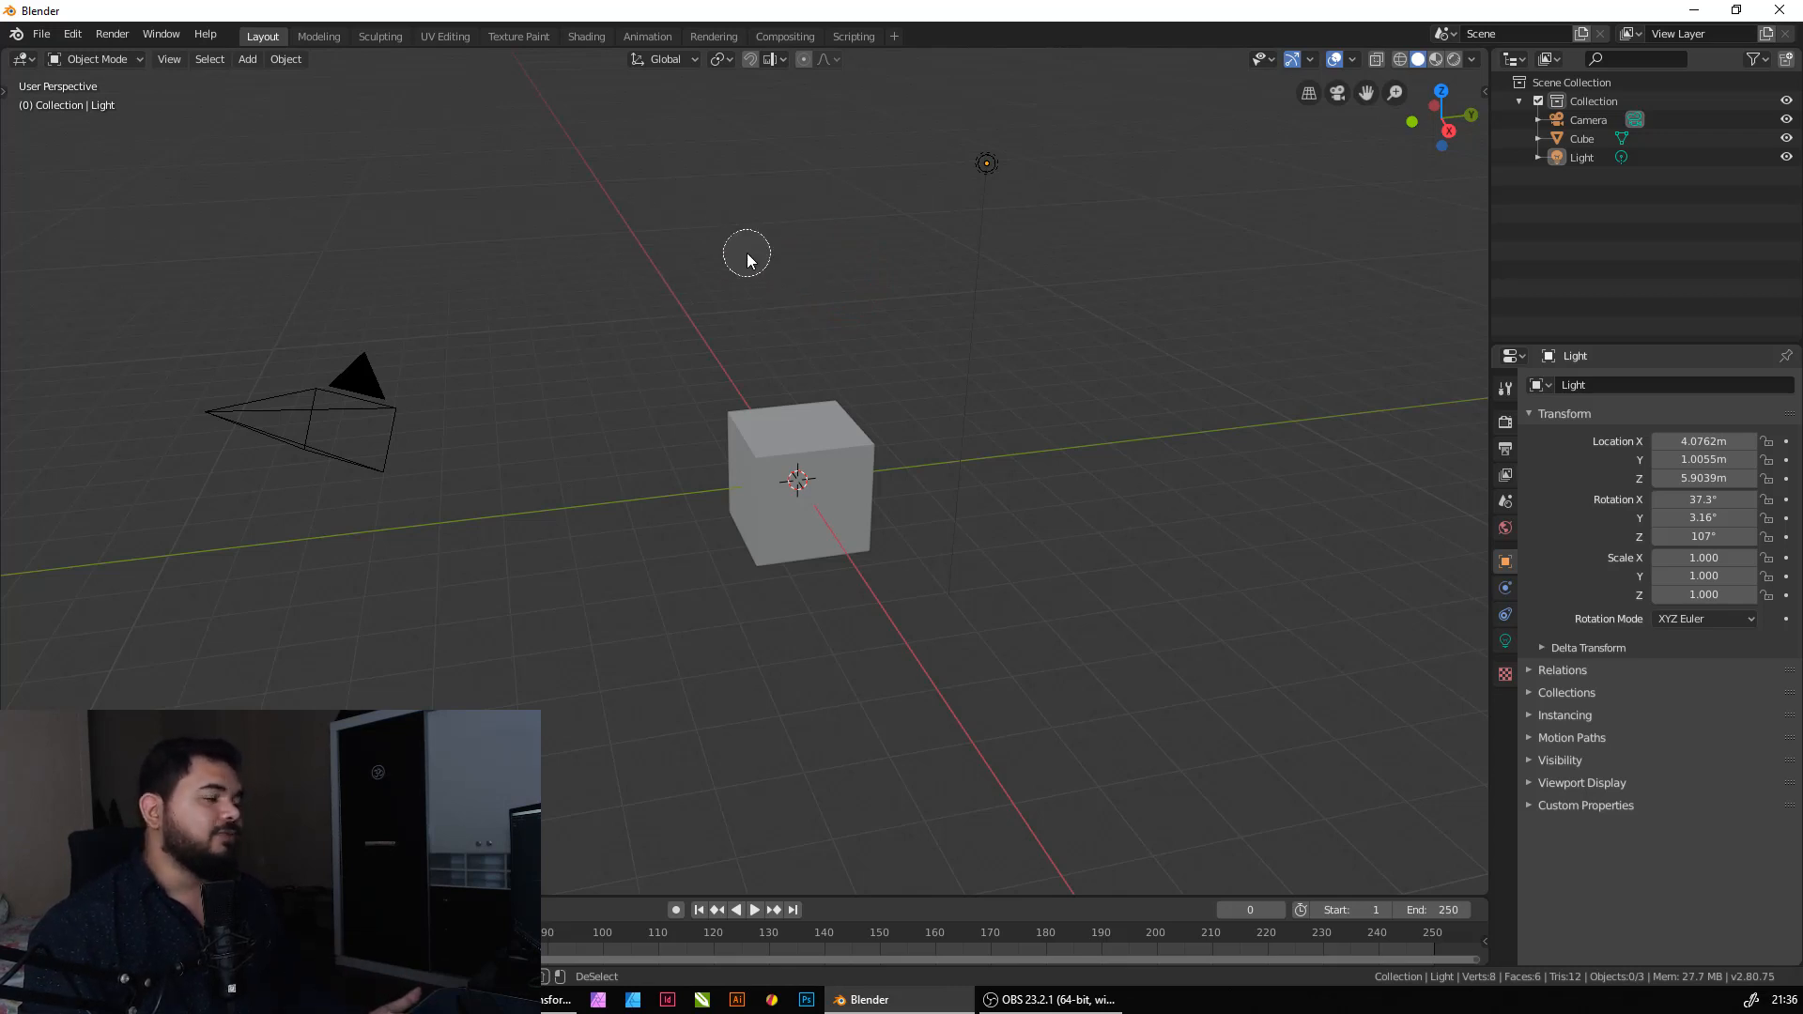
pyautogui.click(808, 473)
pyautogui.keyDown('shift'); pyautogui.click(986, 163); pyautogui.keyUp('shift')
pyautogui.keyDown('shift'); pyautogui.click(209, 411); pyautogui.keyUp('shift')
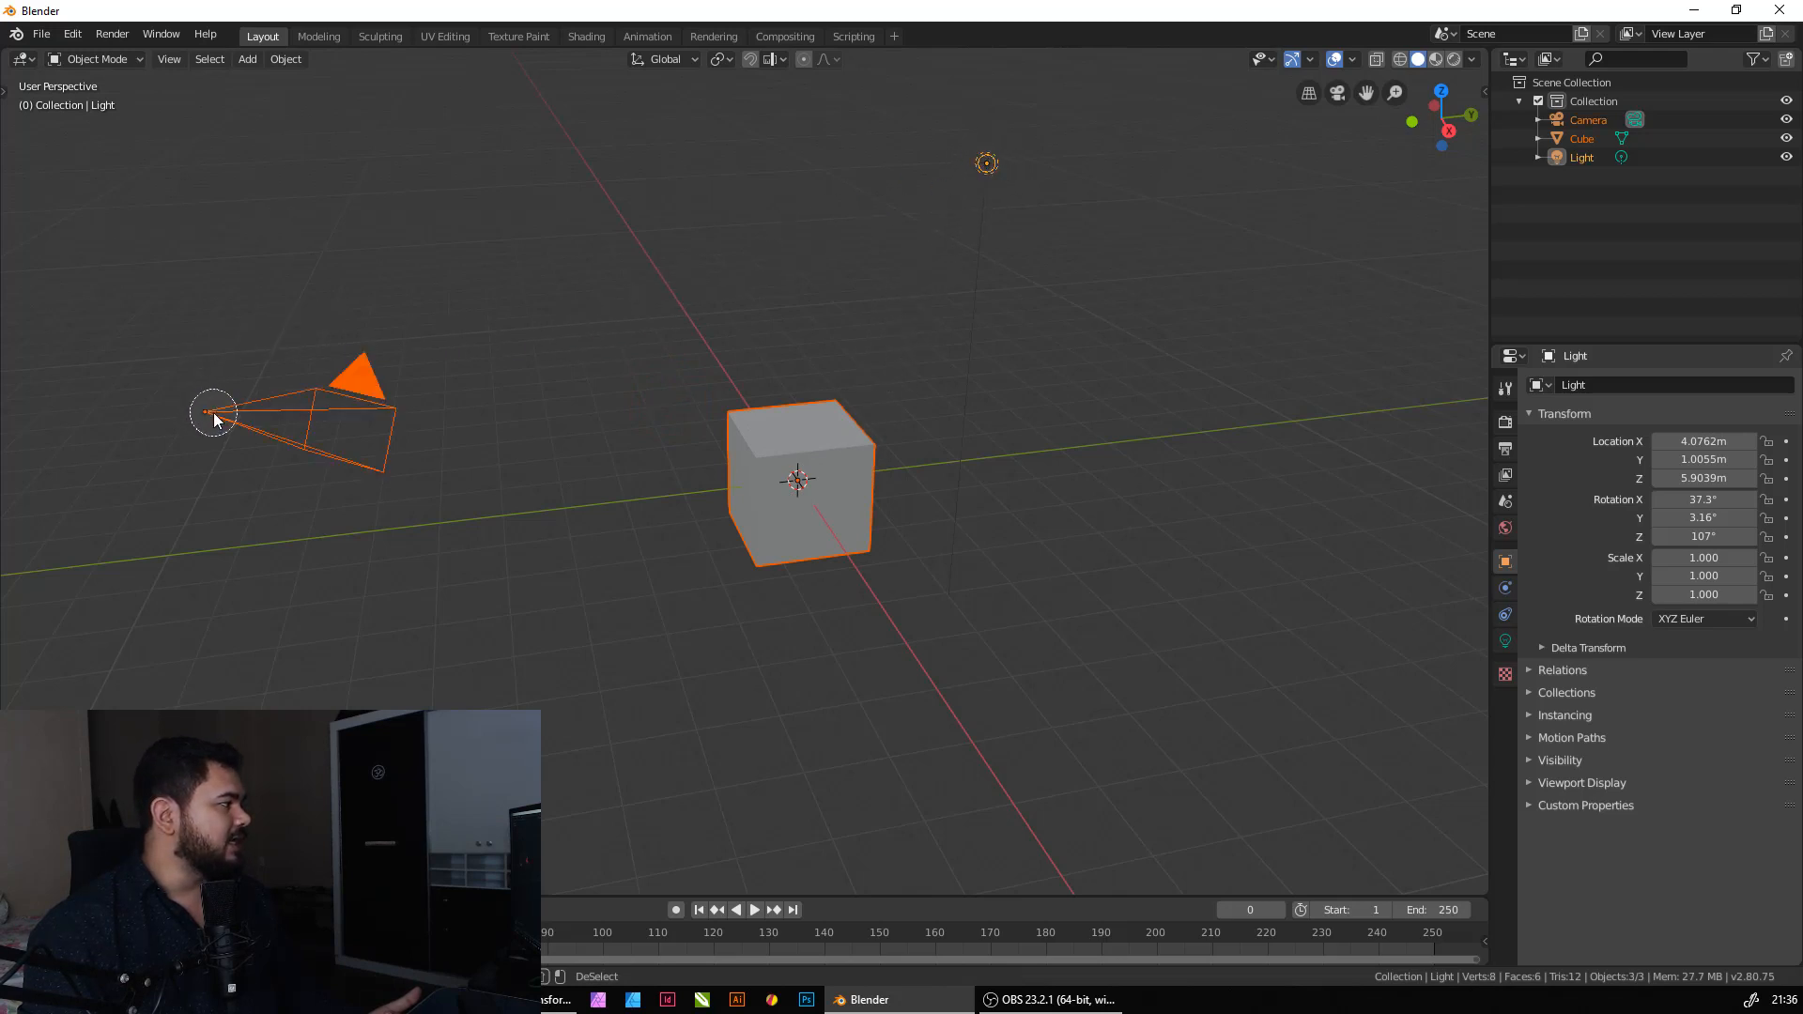
# Deselect everything and circle-select the cube, the light and the camera once more.
pyautogui.click(885, 192)
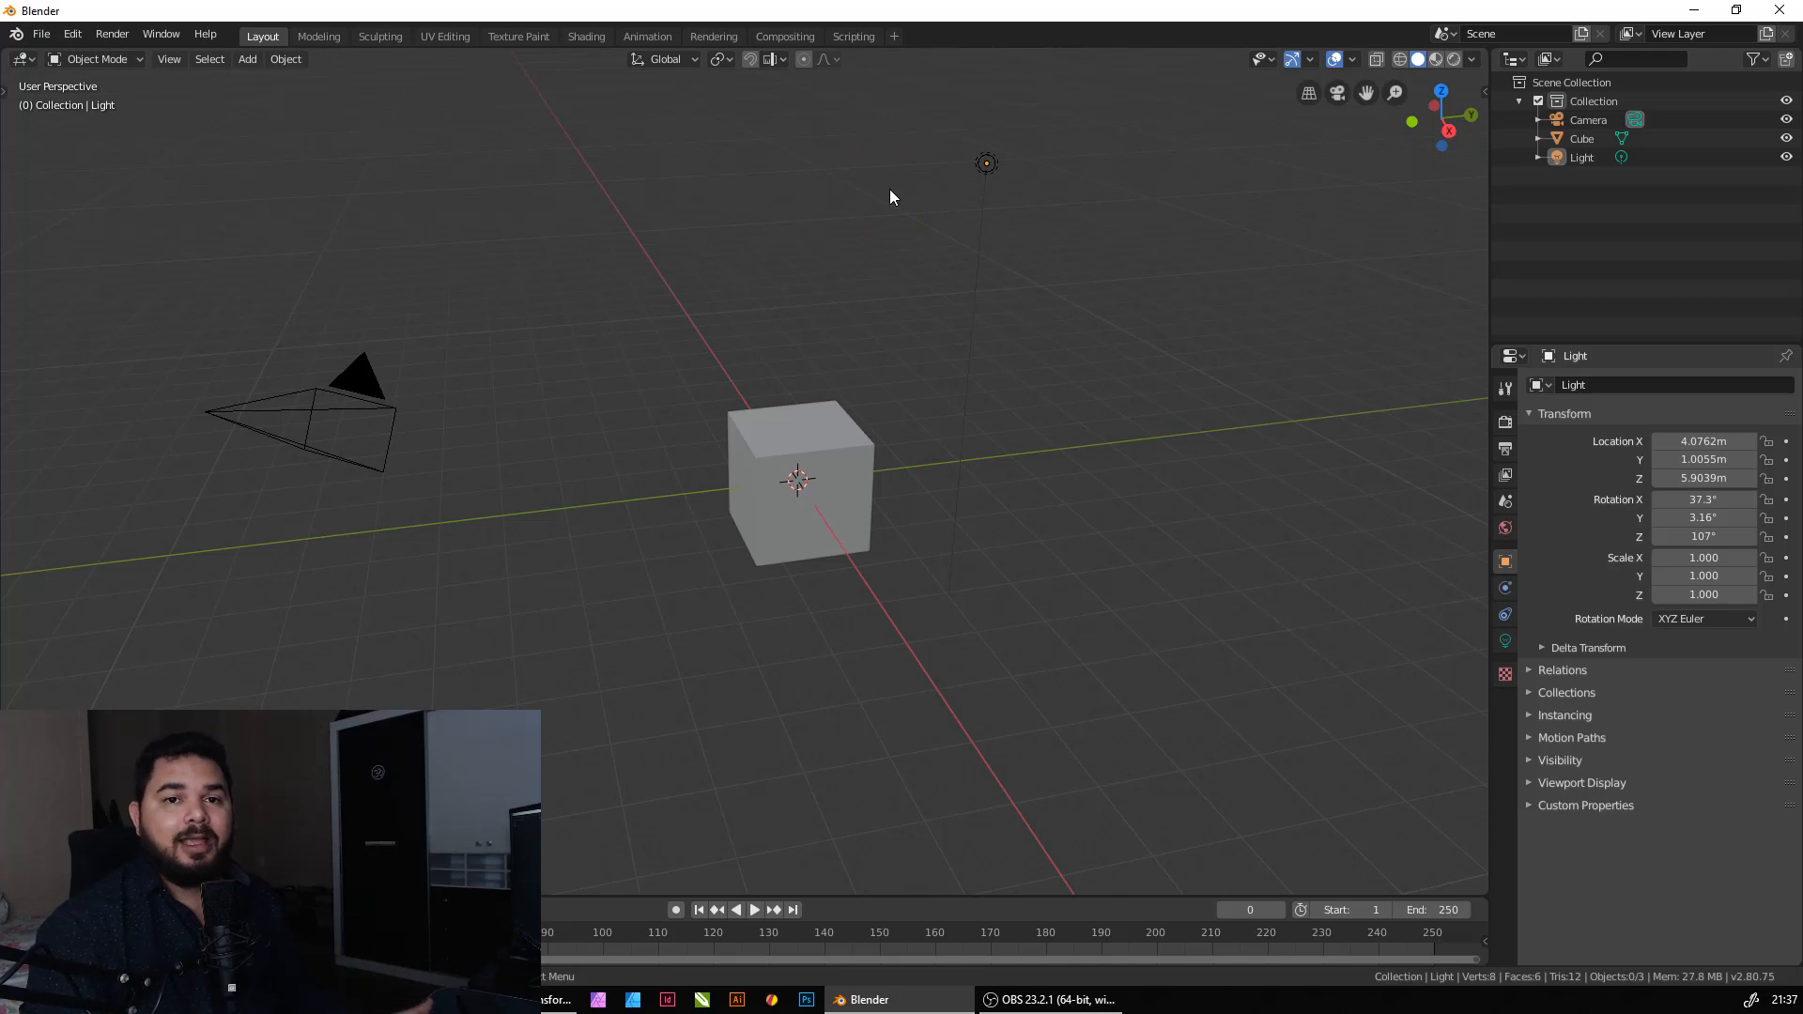
pyautogui.click(1278, 531)
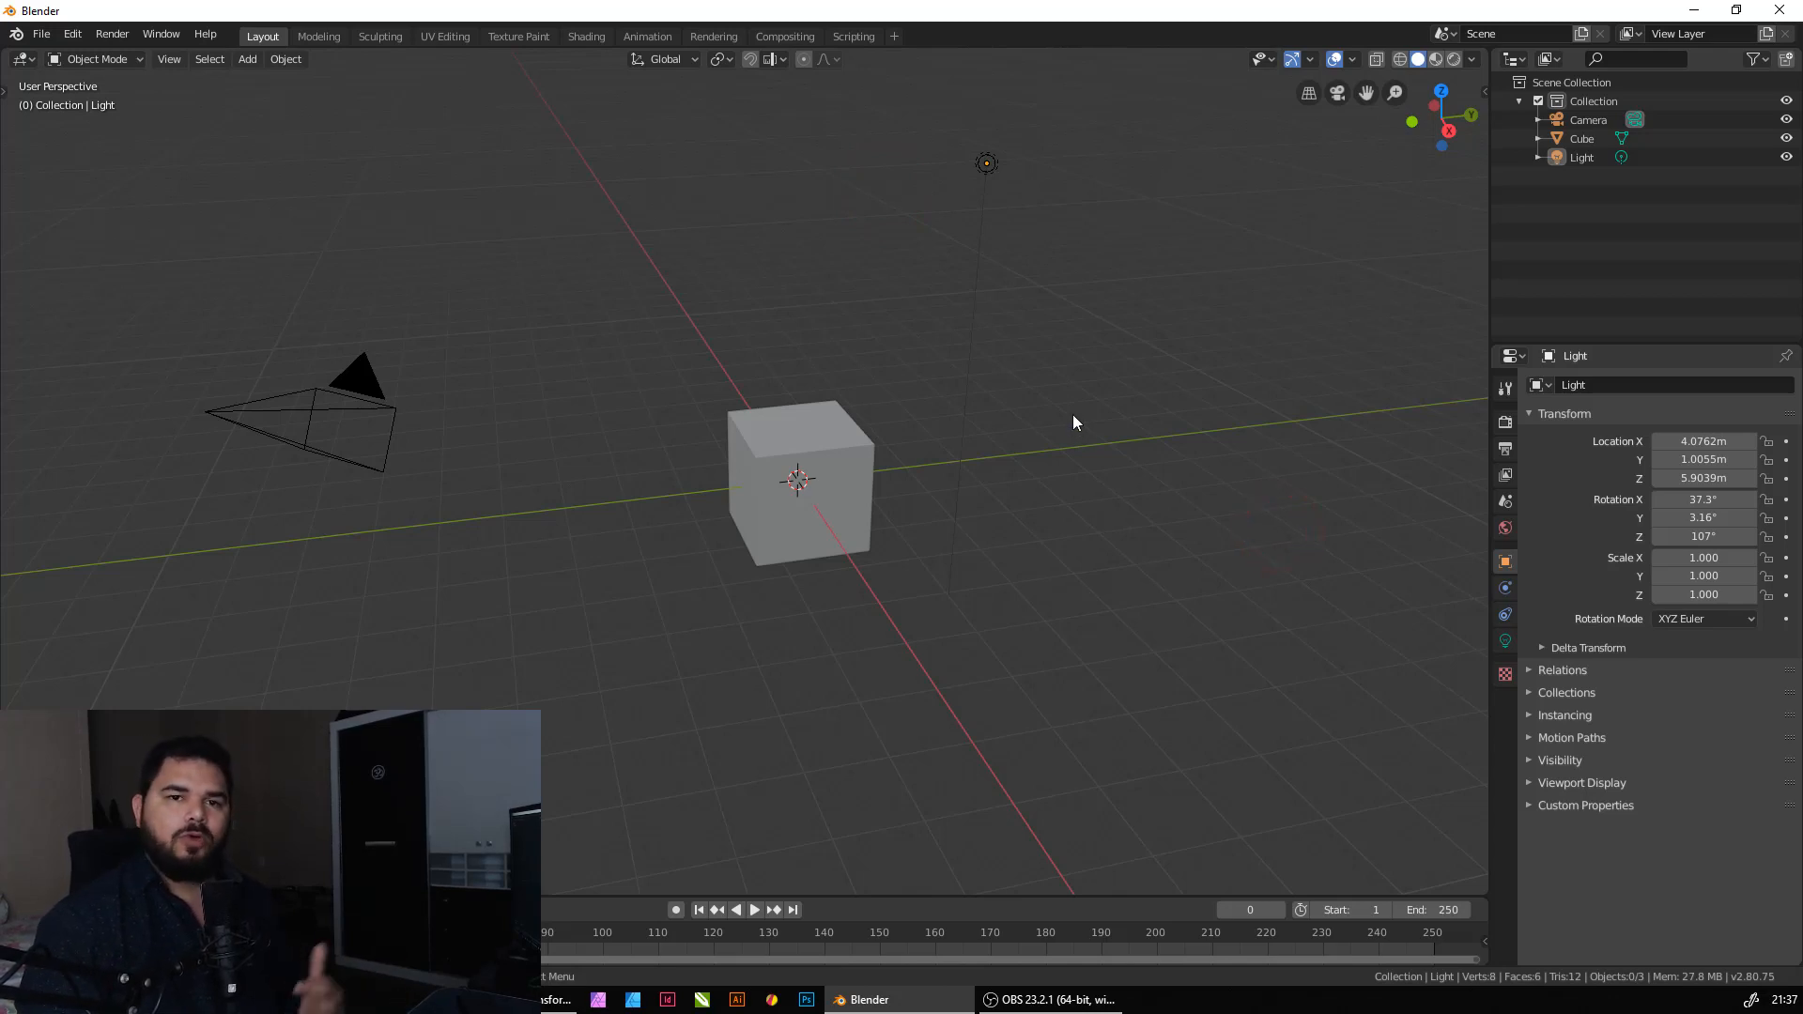
pyautogui.click(980, 336)
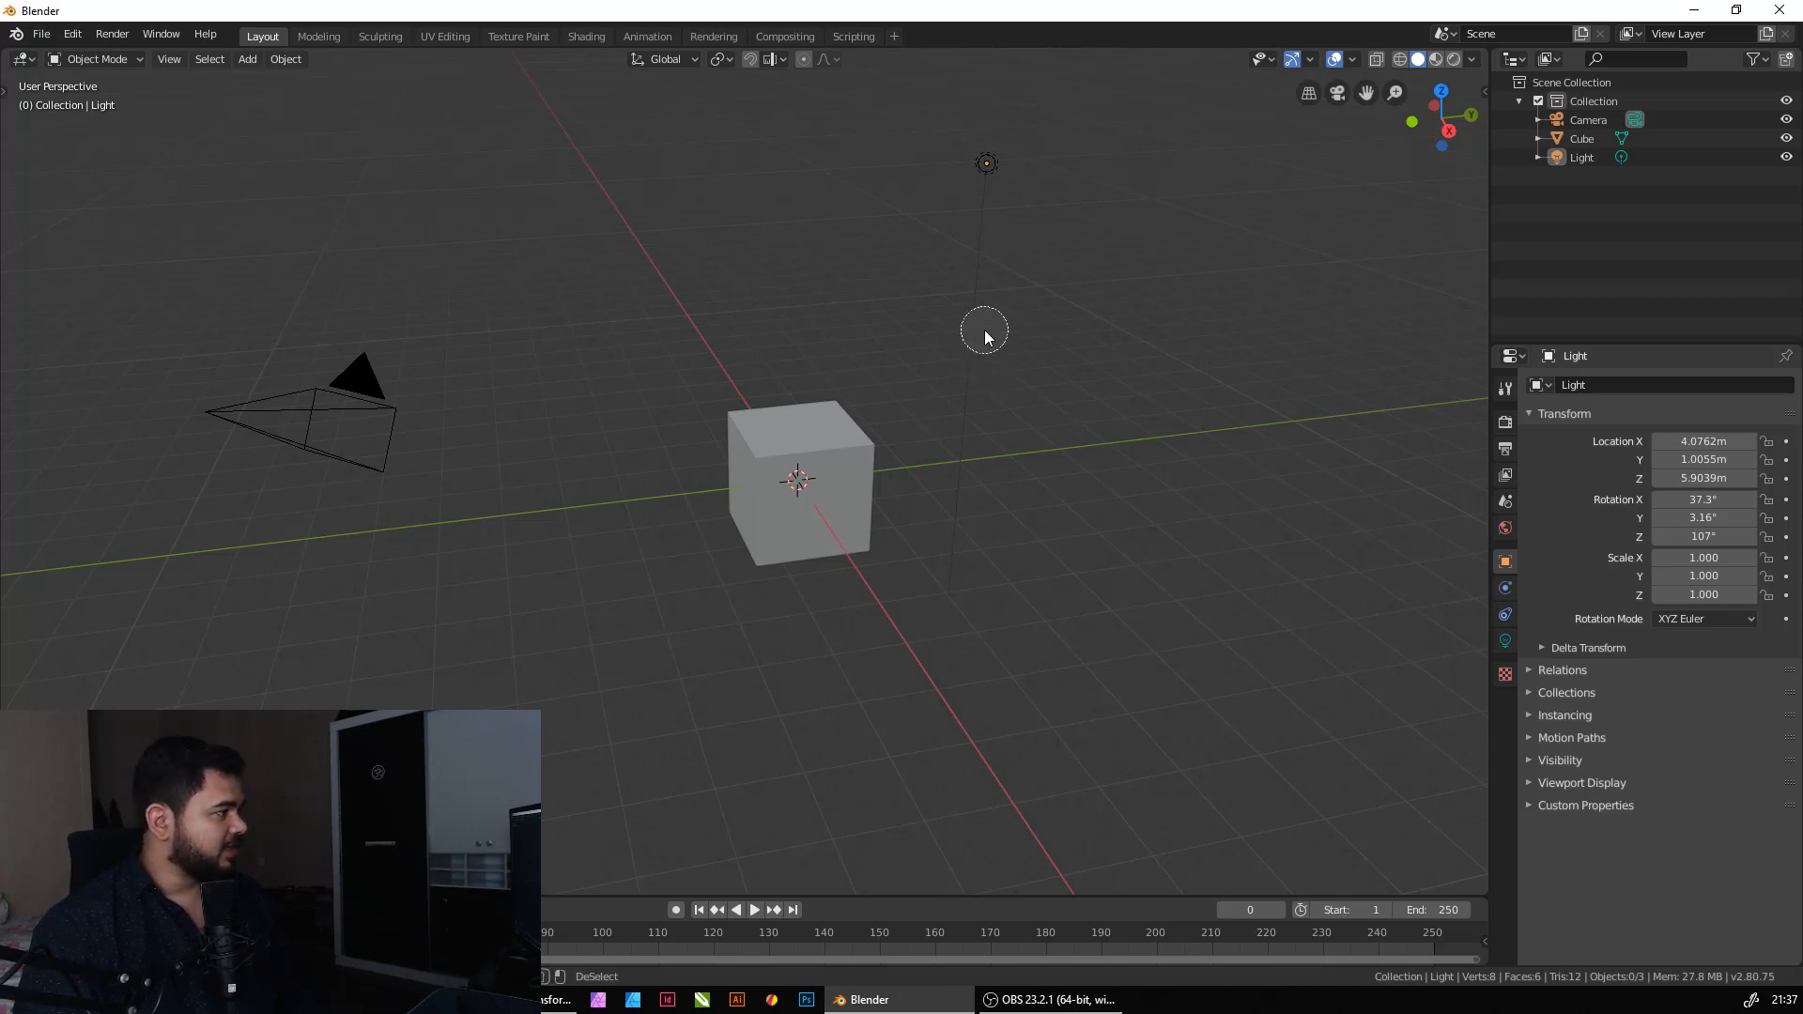
pyautogui.click(785, 488)
pyautogui.keyDown('shift'); pyautogui.click(986, 163); pyautogui.keyUp('shift')
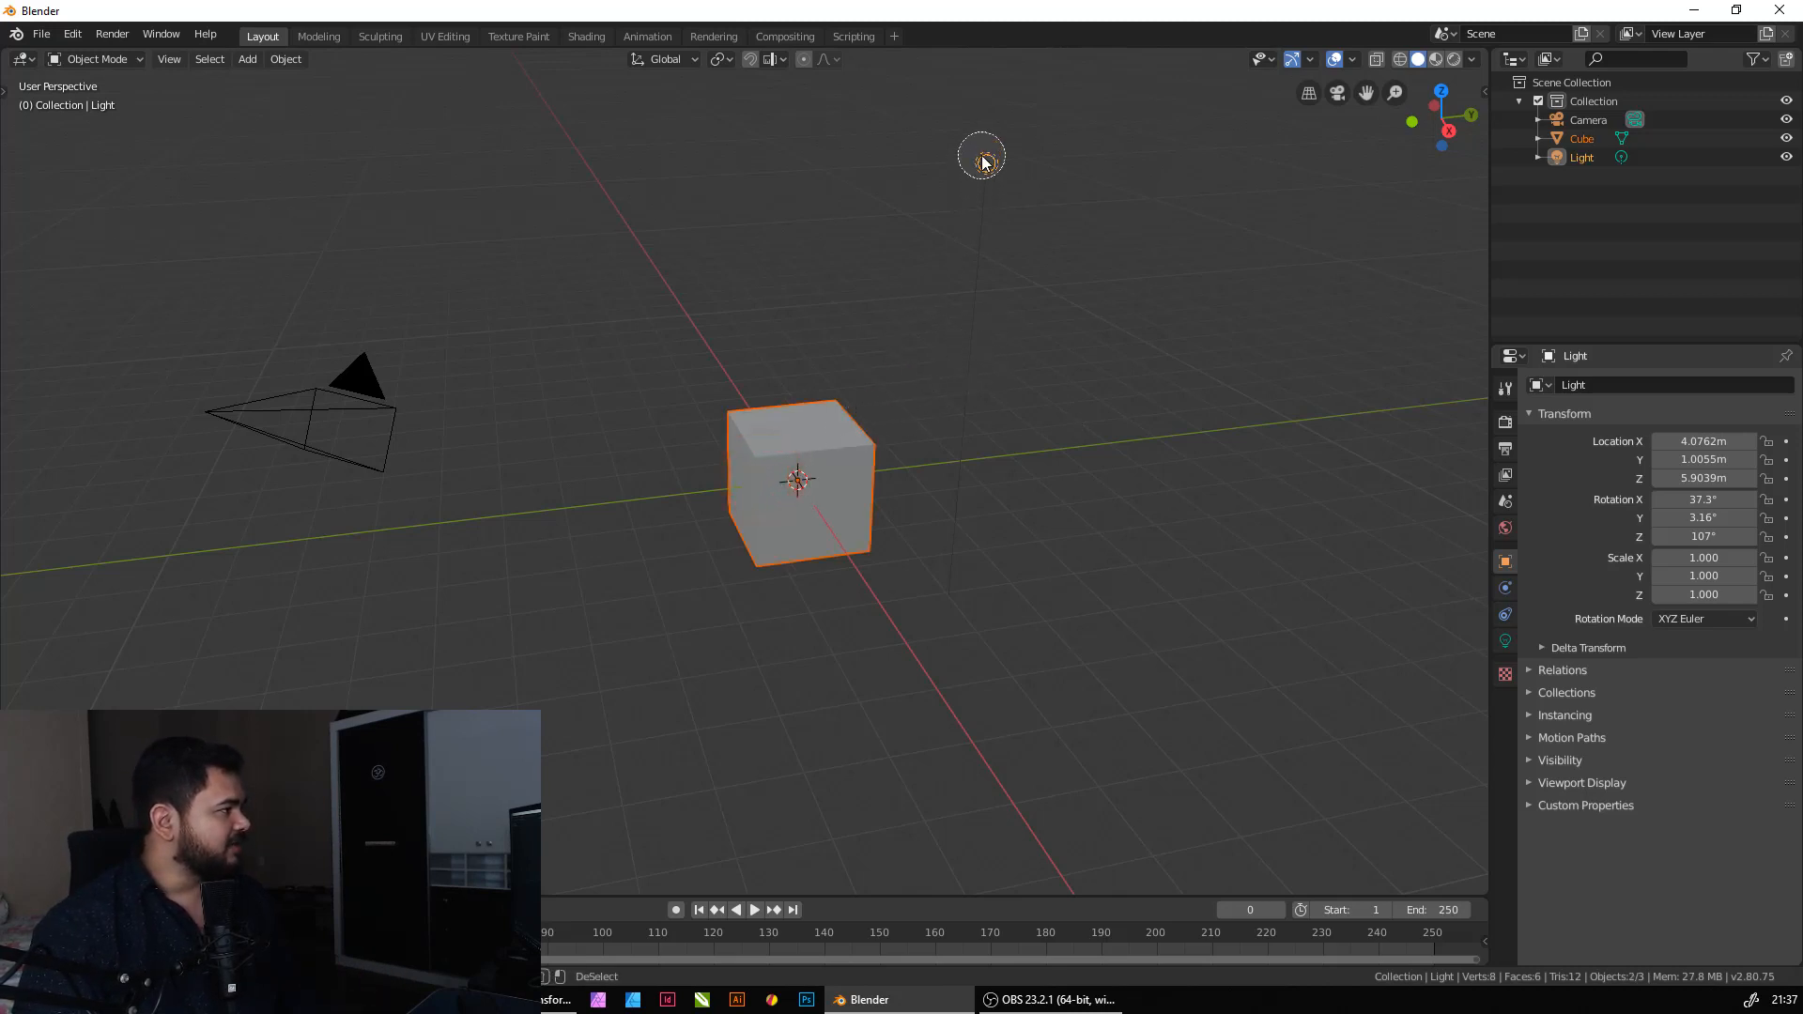
pyautogui.keyDown('shift'); pyautogui.click(209, 415); pyautogui.keyUp('shift')
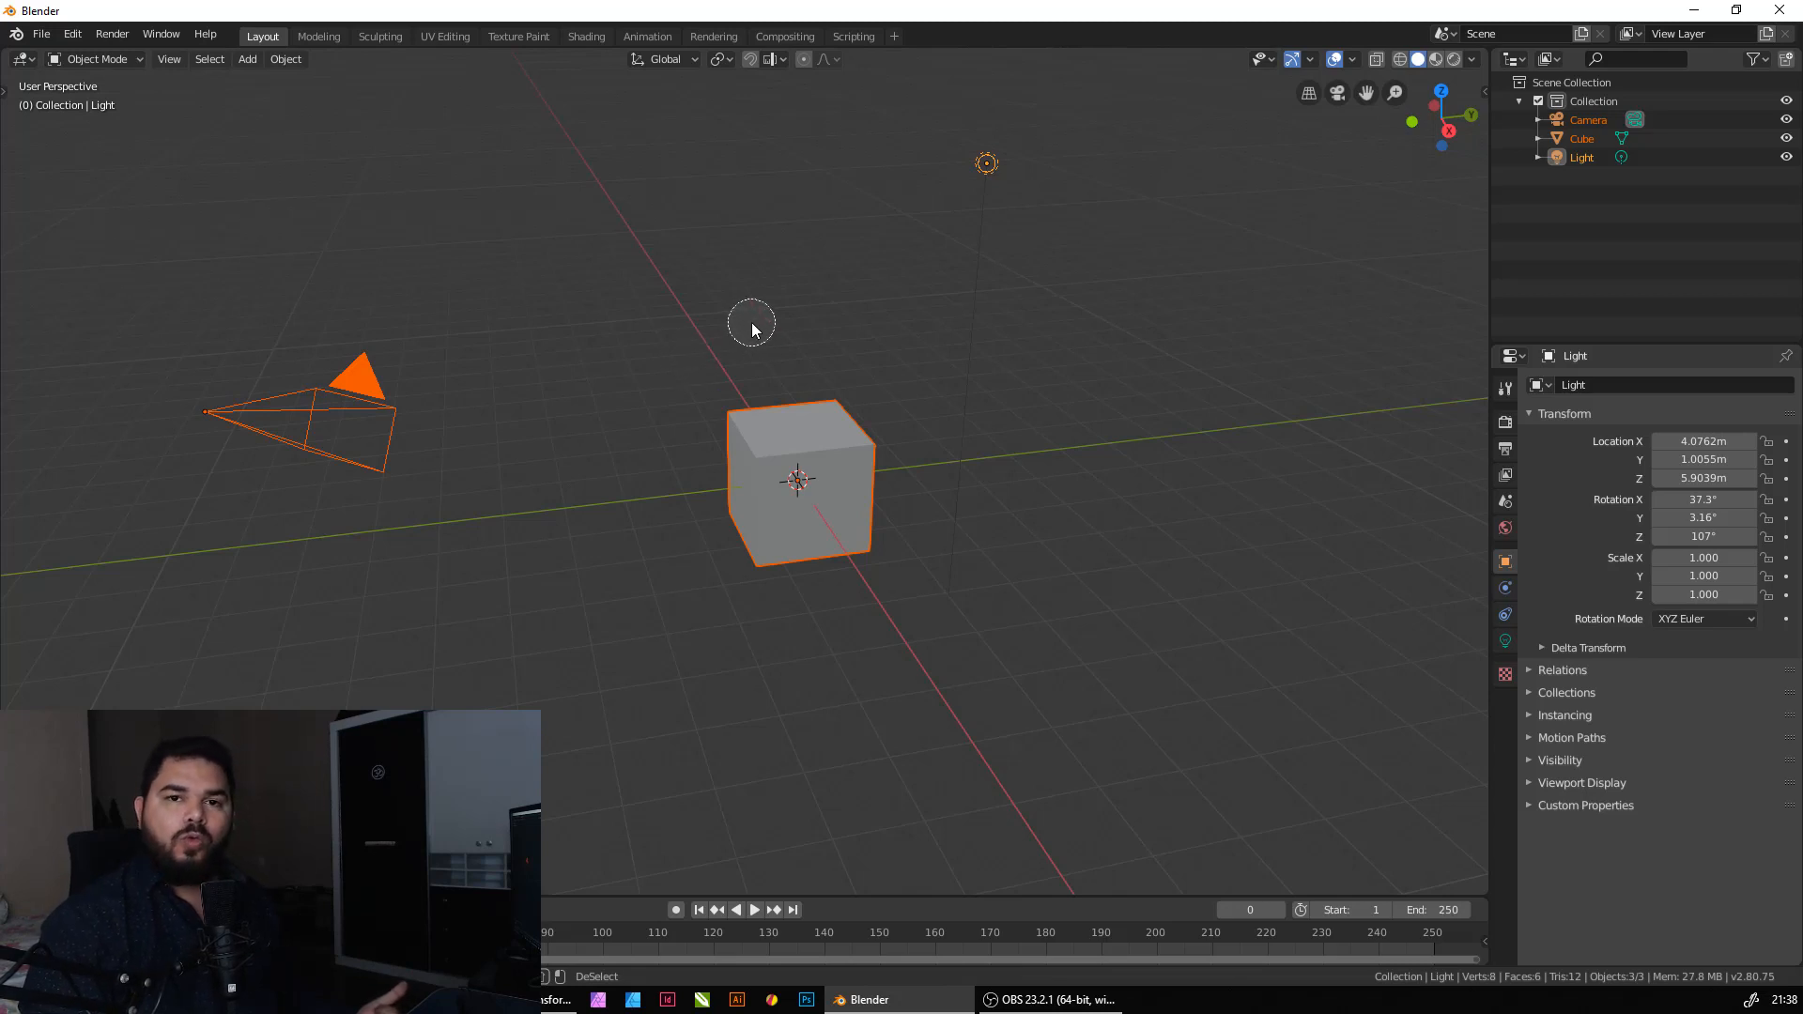
# Remove the light and the cube from the selection with Circle Select, and leave nothing selected.
pyautogui.keyDown('shift'); pyautogui.click(986, 163); pyautogui.keyUp('shift')
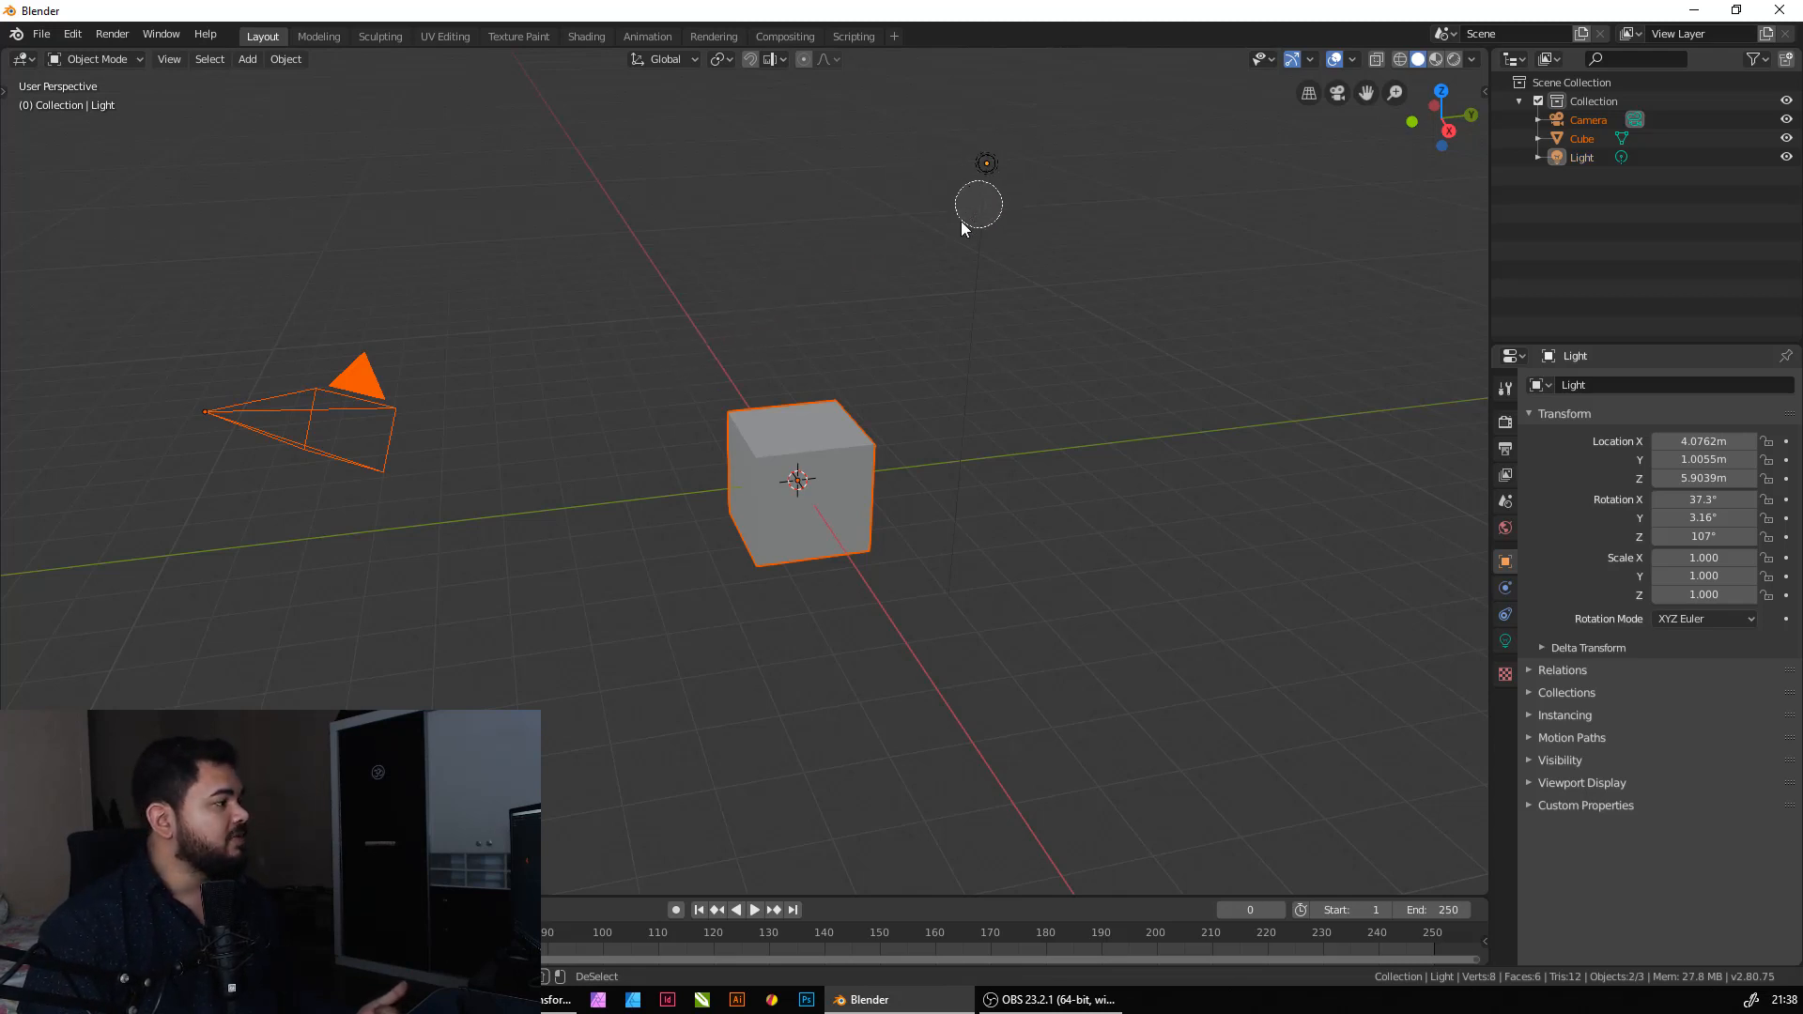
pyautogui.keyDown('ctrl'); pyautogui.click(815, 443); pyautogui.keyUp('ctrl')
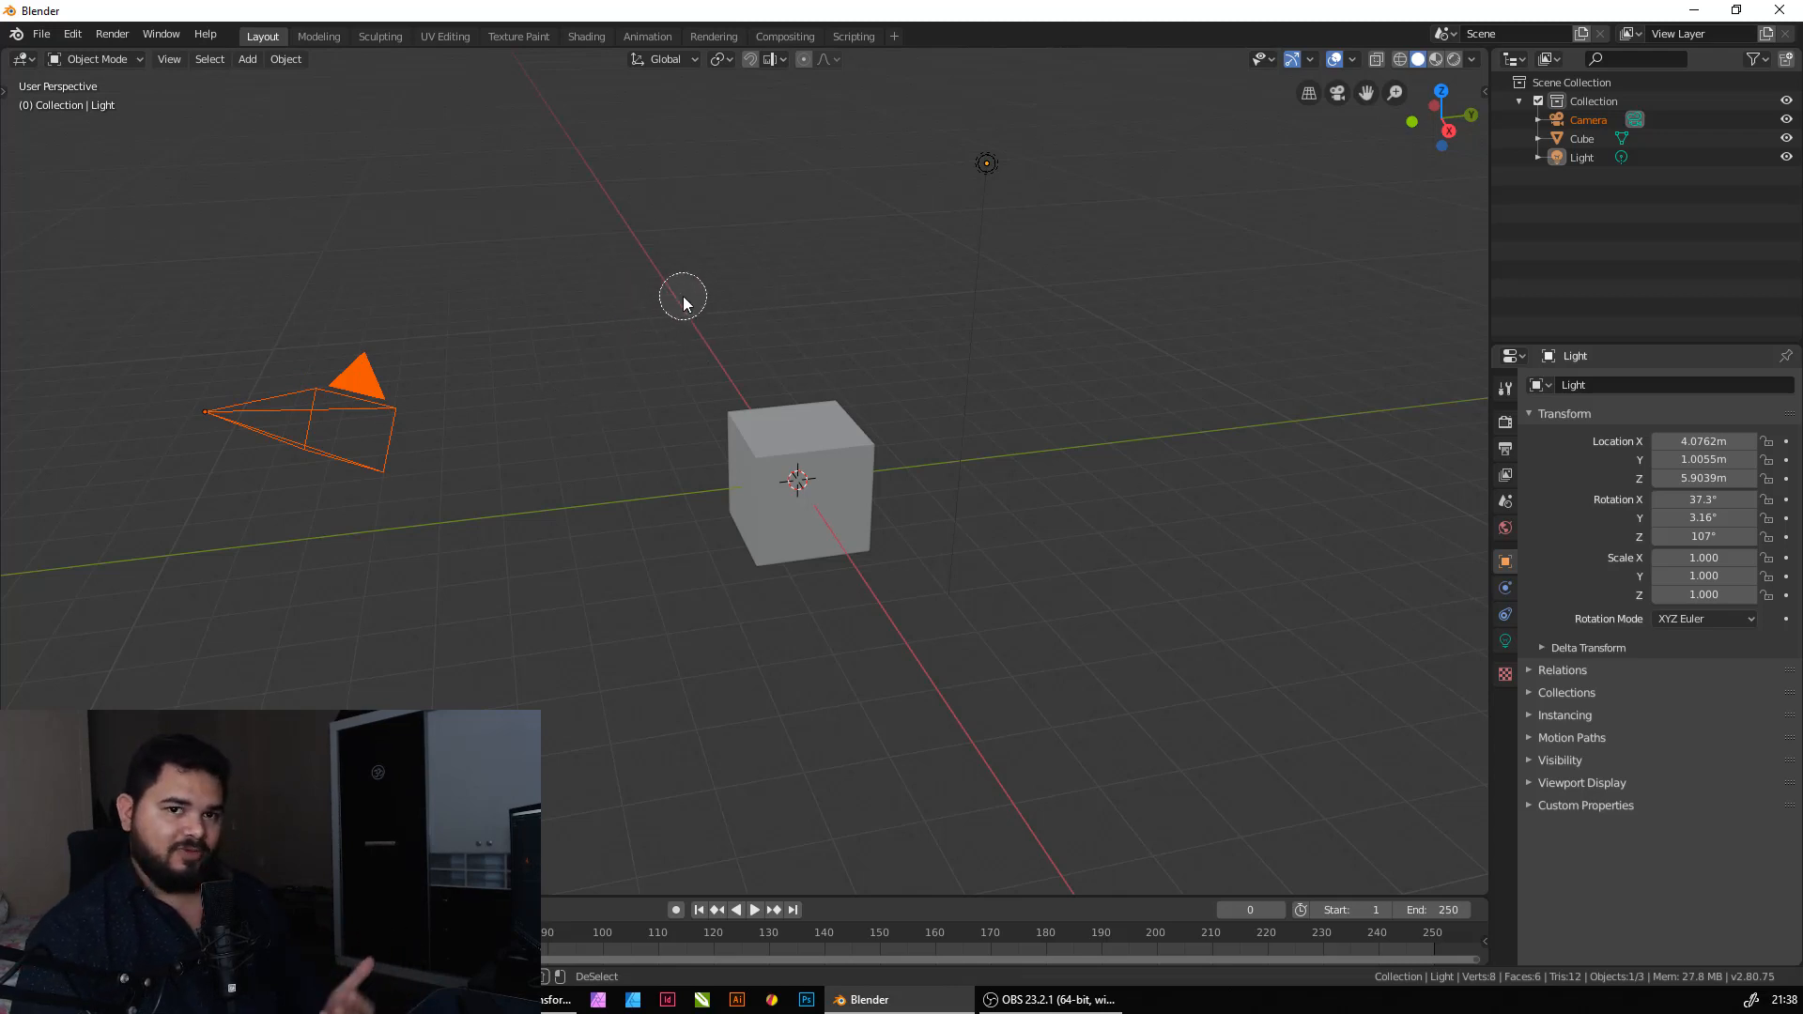
pyautogui.click(785, 247)
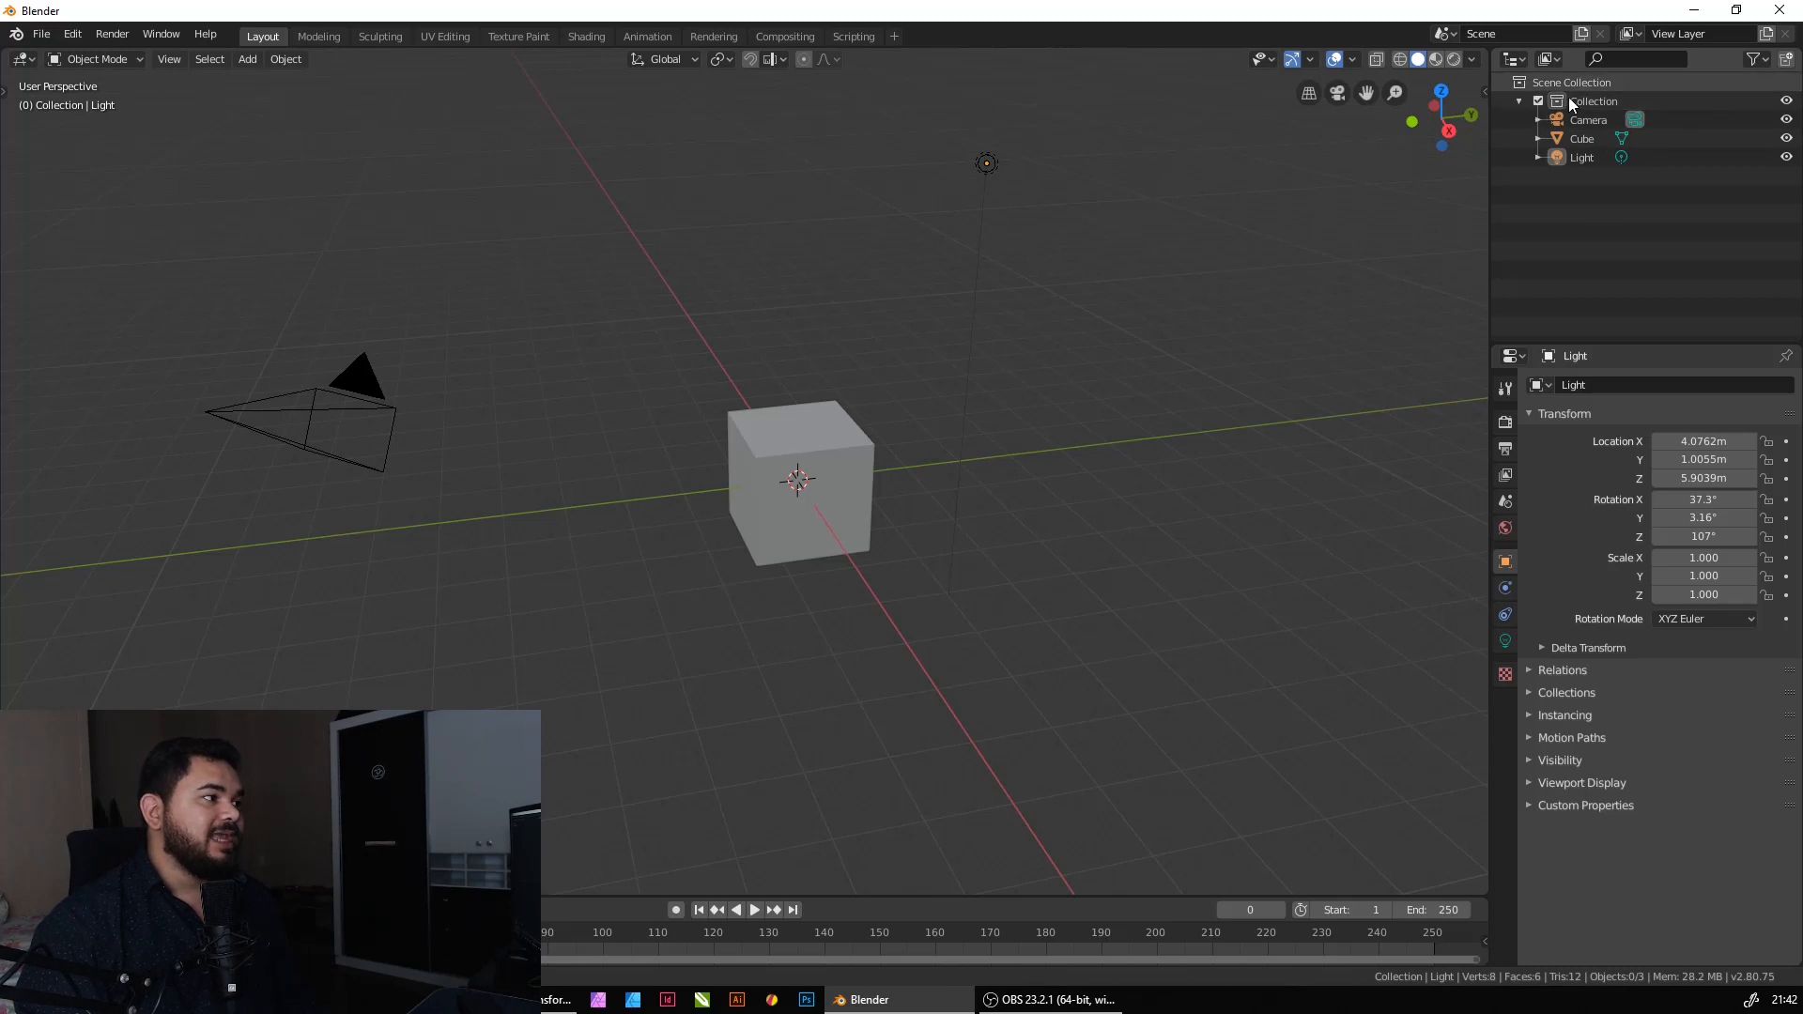
# Box-select all the Outliner entries from Scene Collection to Light, and clear that selection.
pyautogui.click(1528, 59)
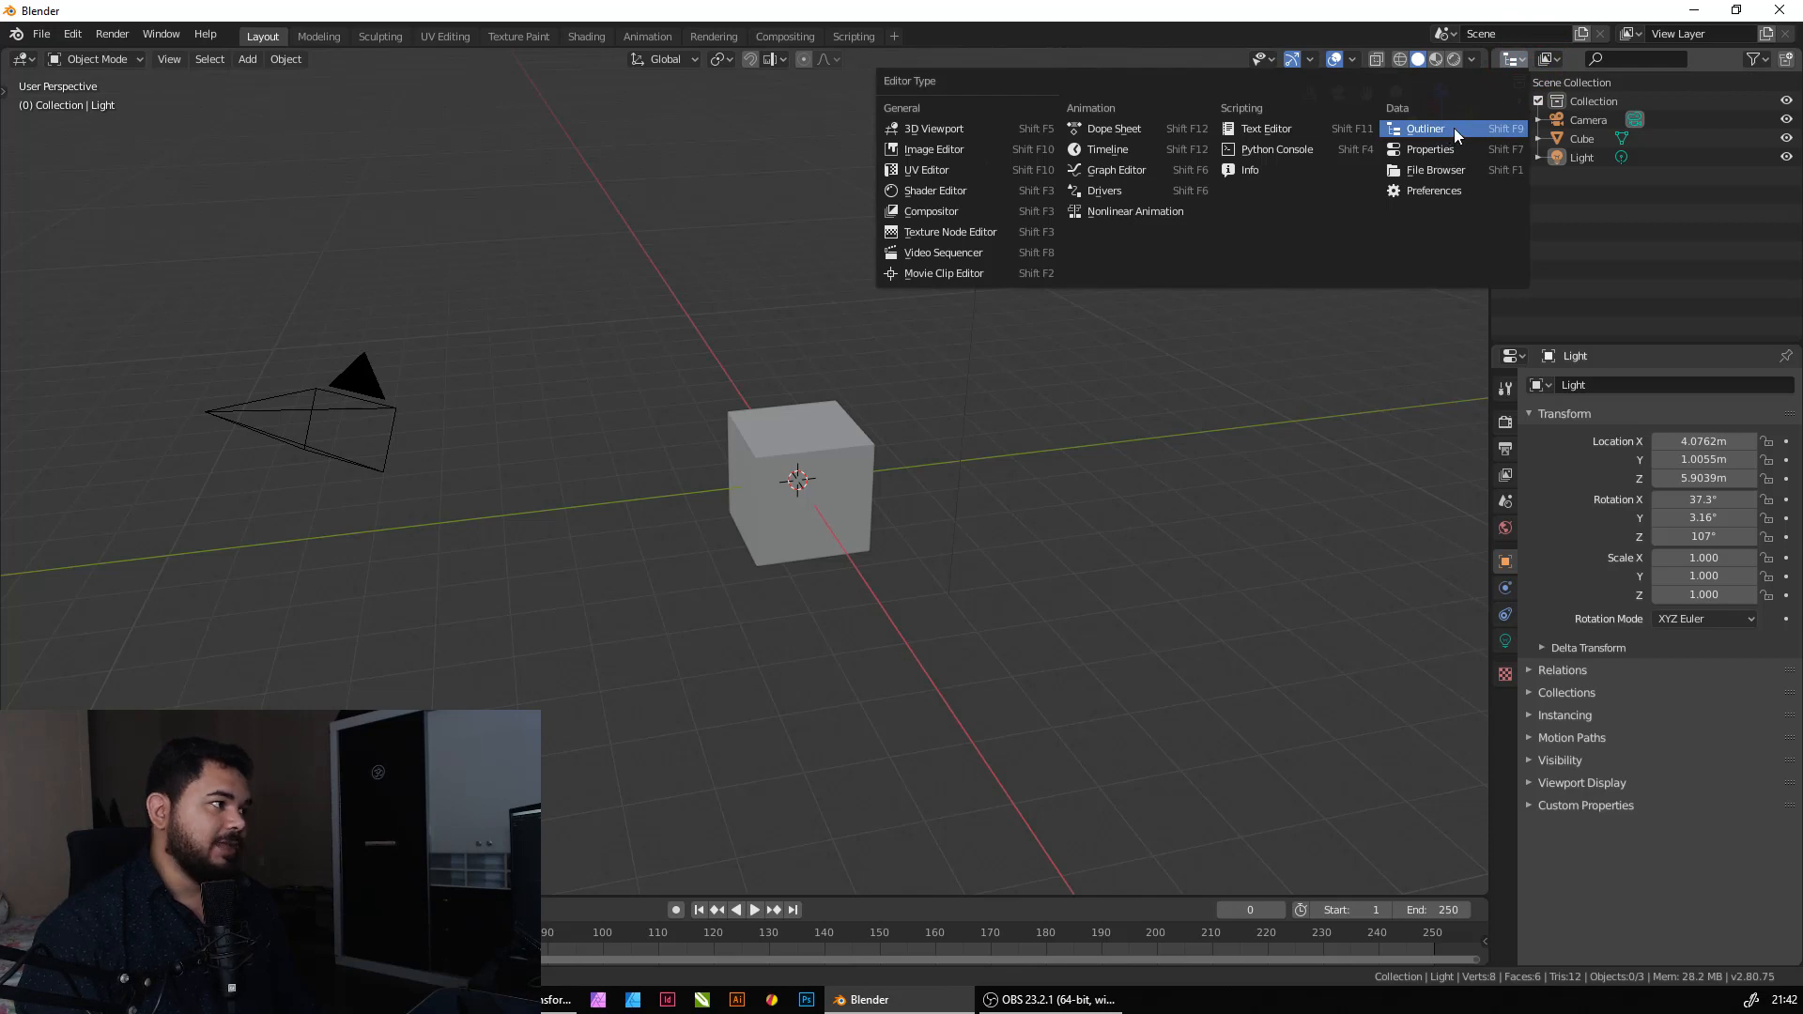
pyautogui.click(1619, 228)
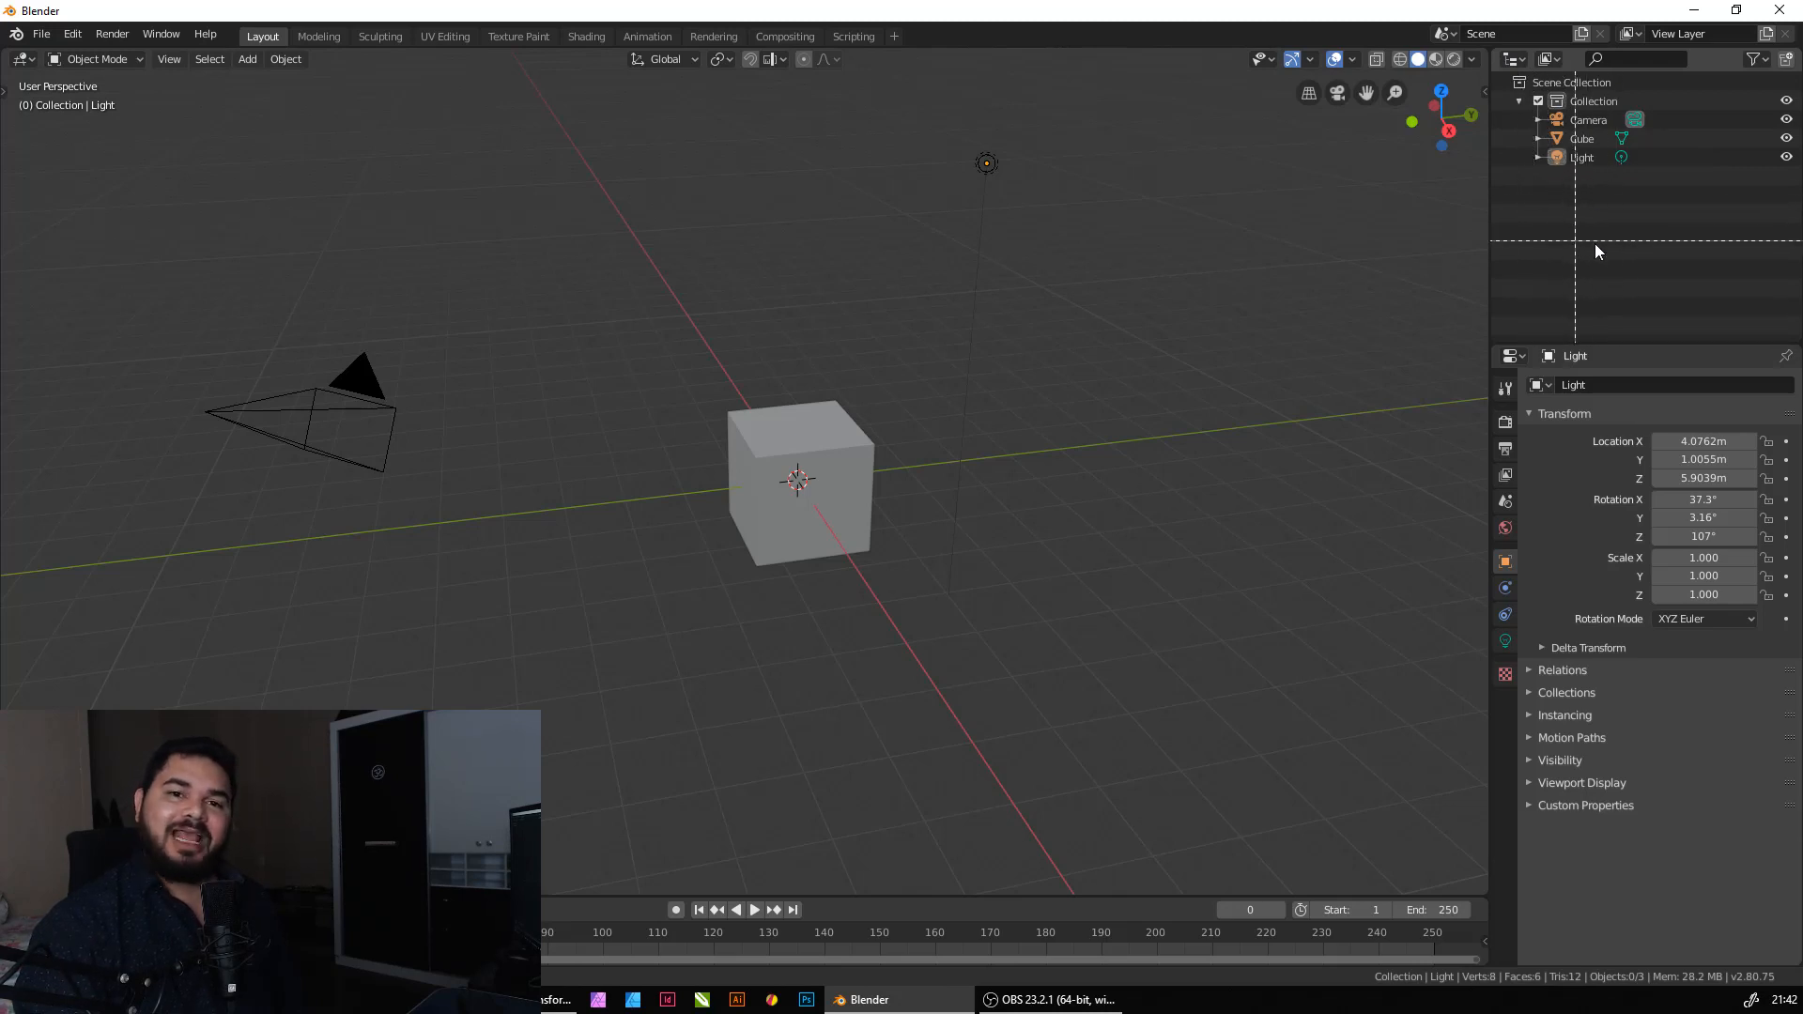
pyautogui.click(1506, 87)
pyautogui.press('a')
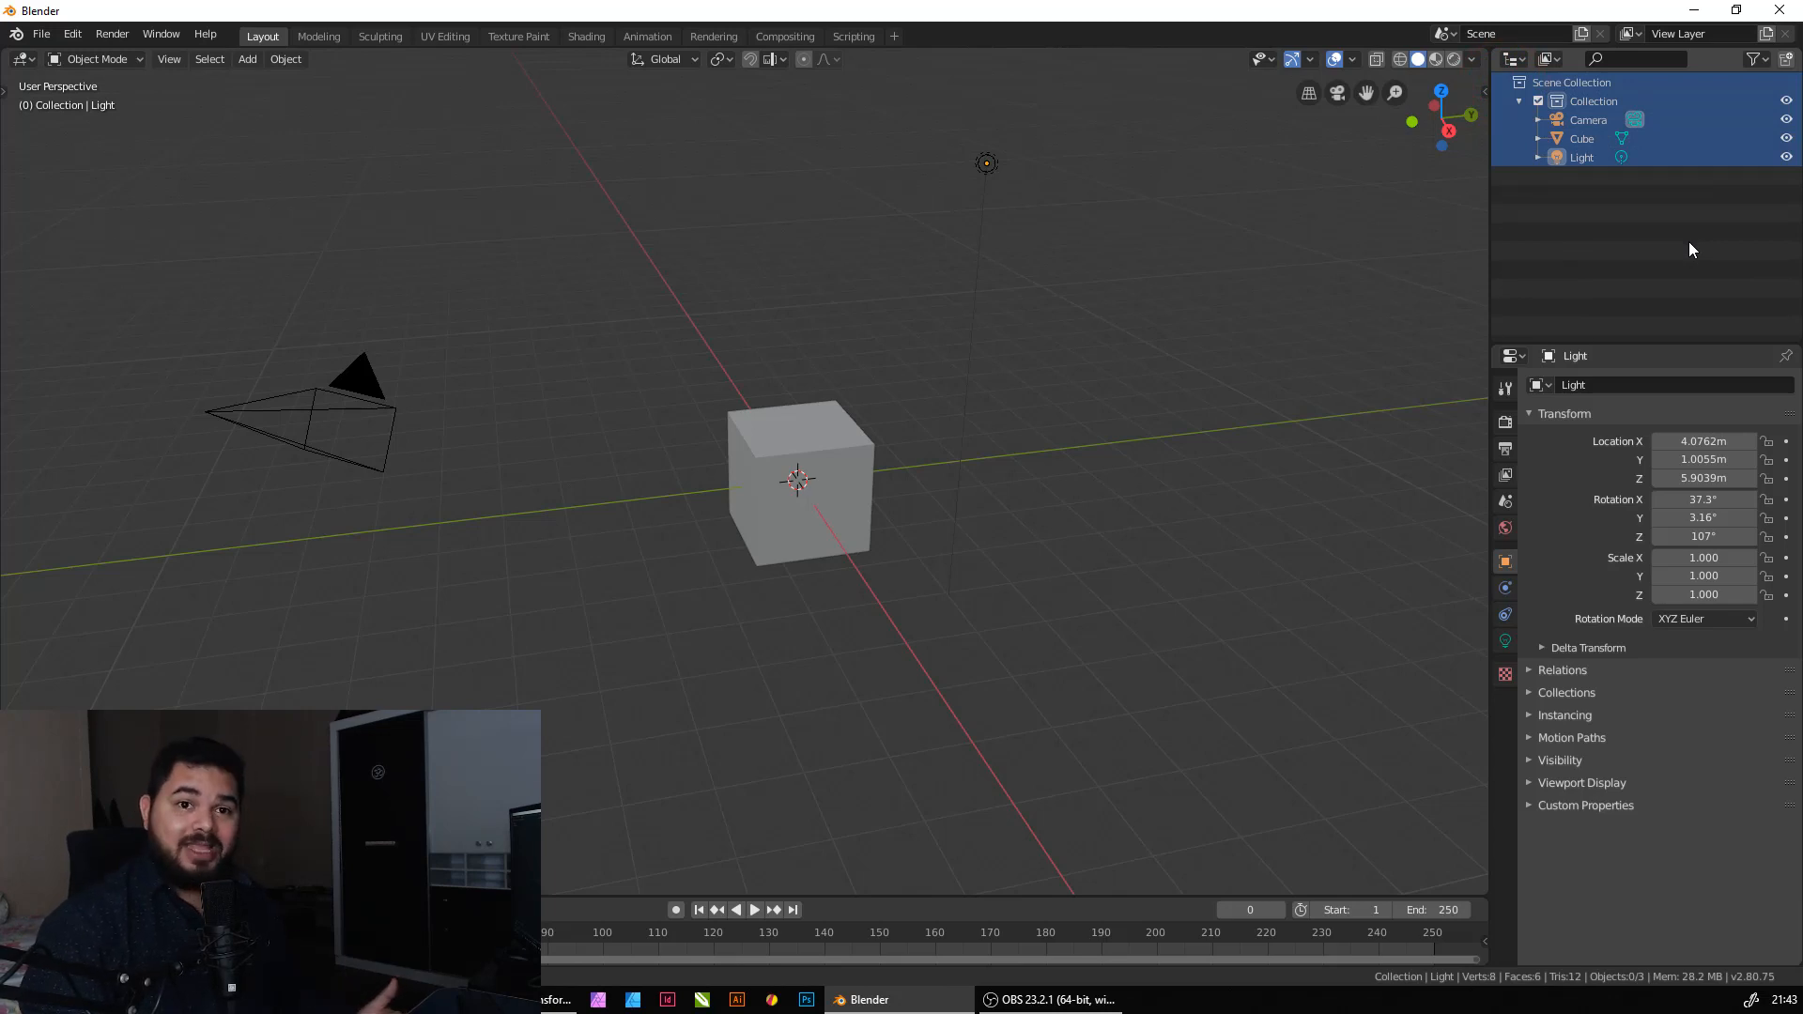
pyautogui.click(1609, 211)
pyautogui.click(1315, 227)
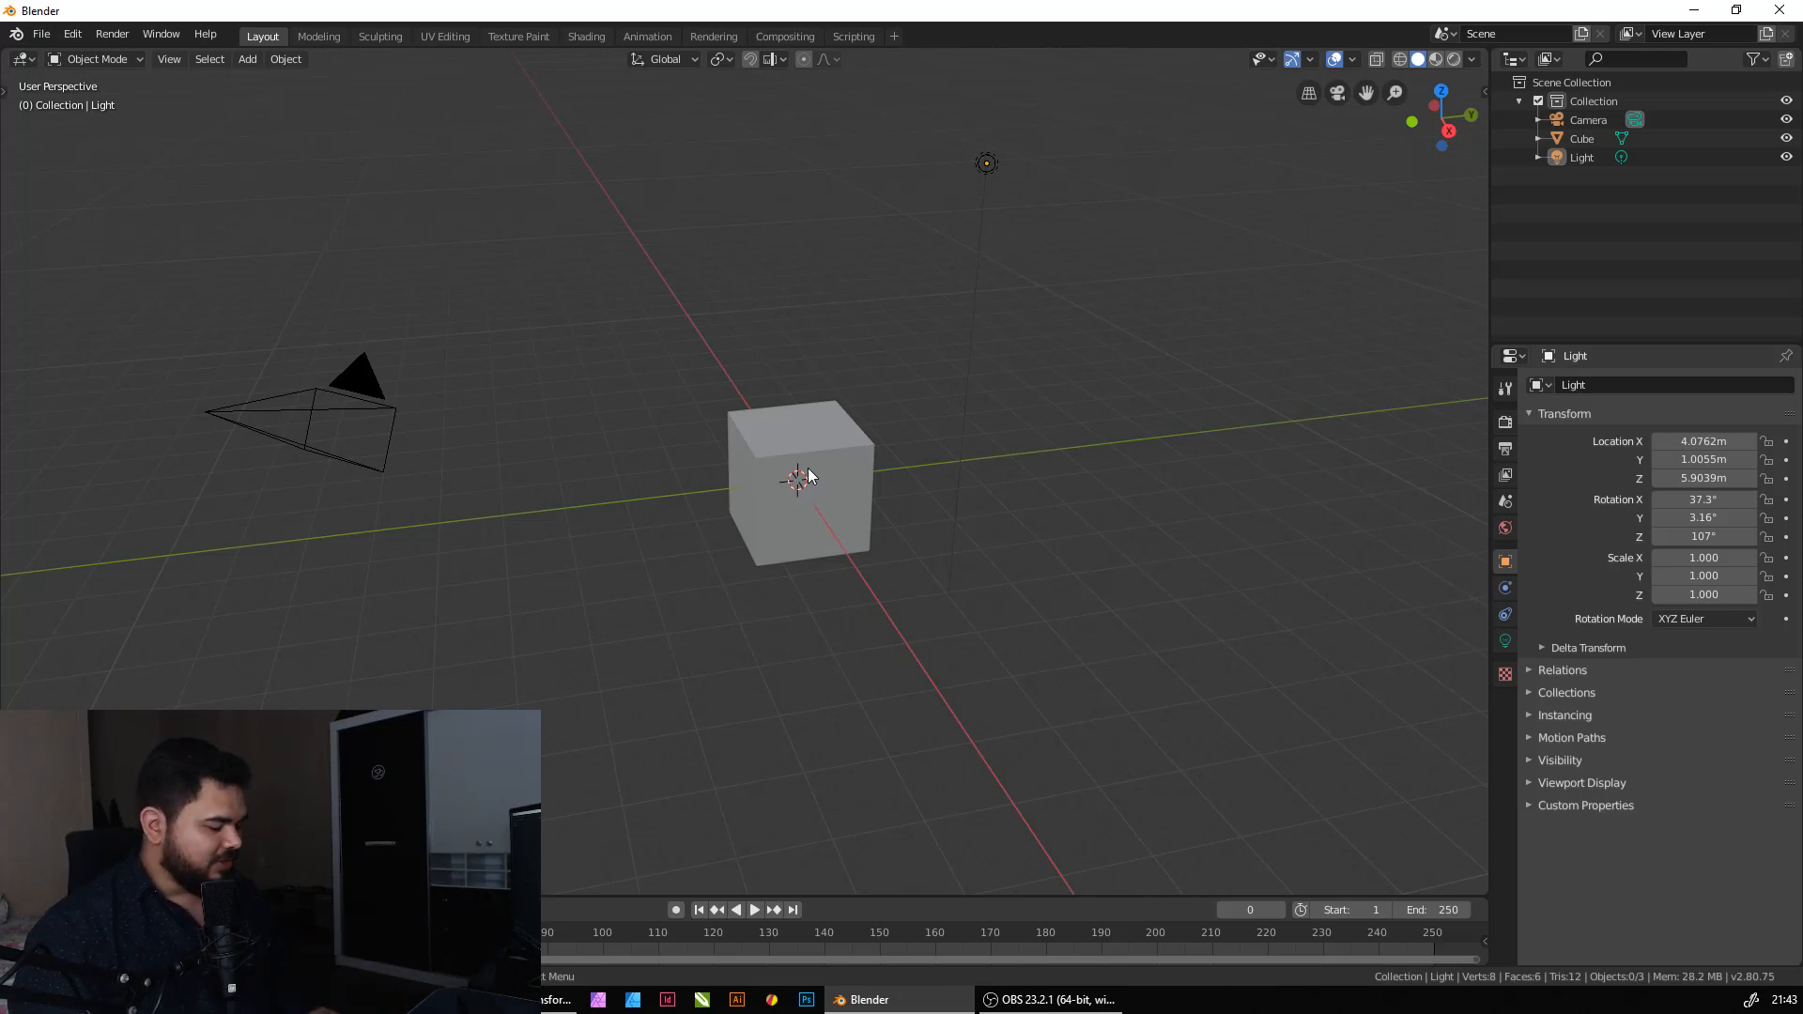
# Place the 3D cursor on the cube's upper front area and add a second mesh cube there.
pyautogui.keyDown('shift'); pyautogui.rightClick(832, 452); pyautogui.keyUp('shift')
pyautogui.keyDown('shift'); pyautogui.rightClick(832, 465); pyautogui.keyUp('shift')
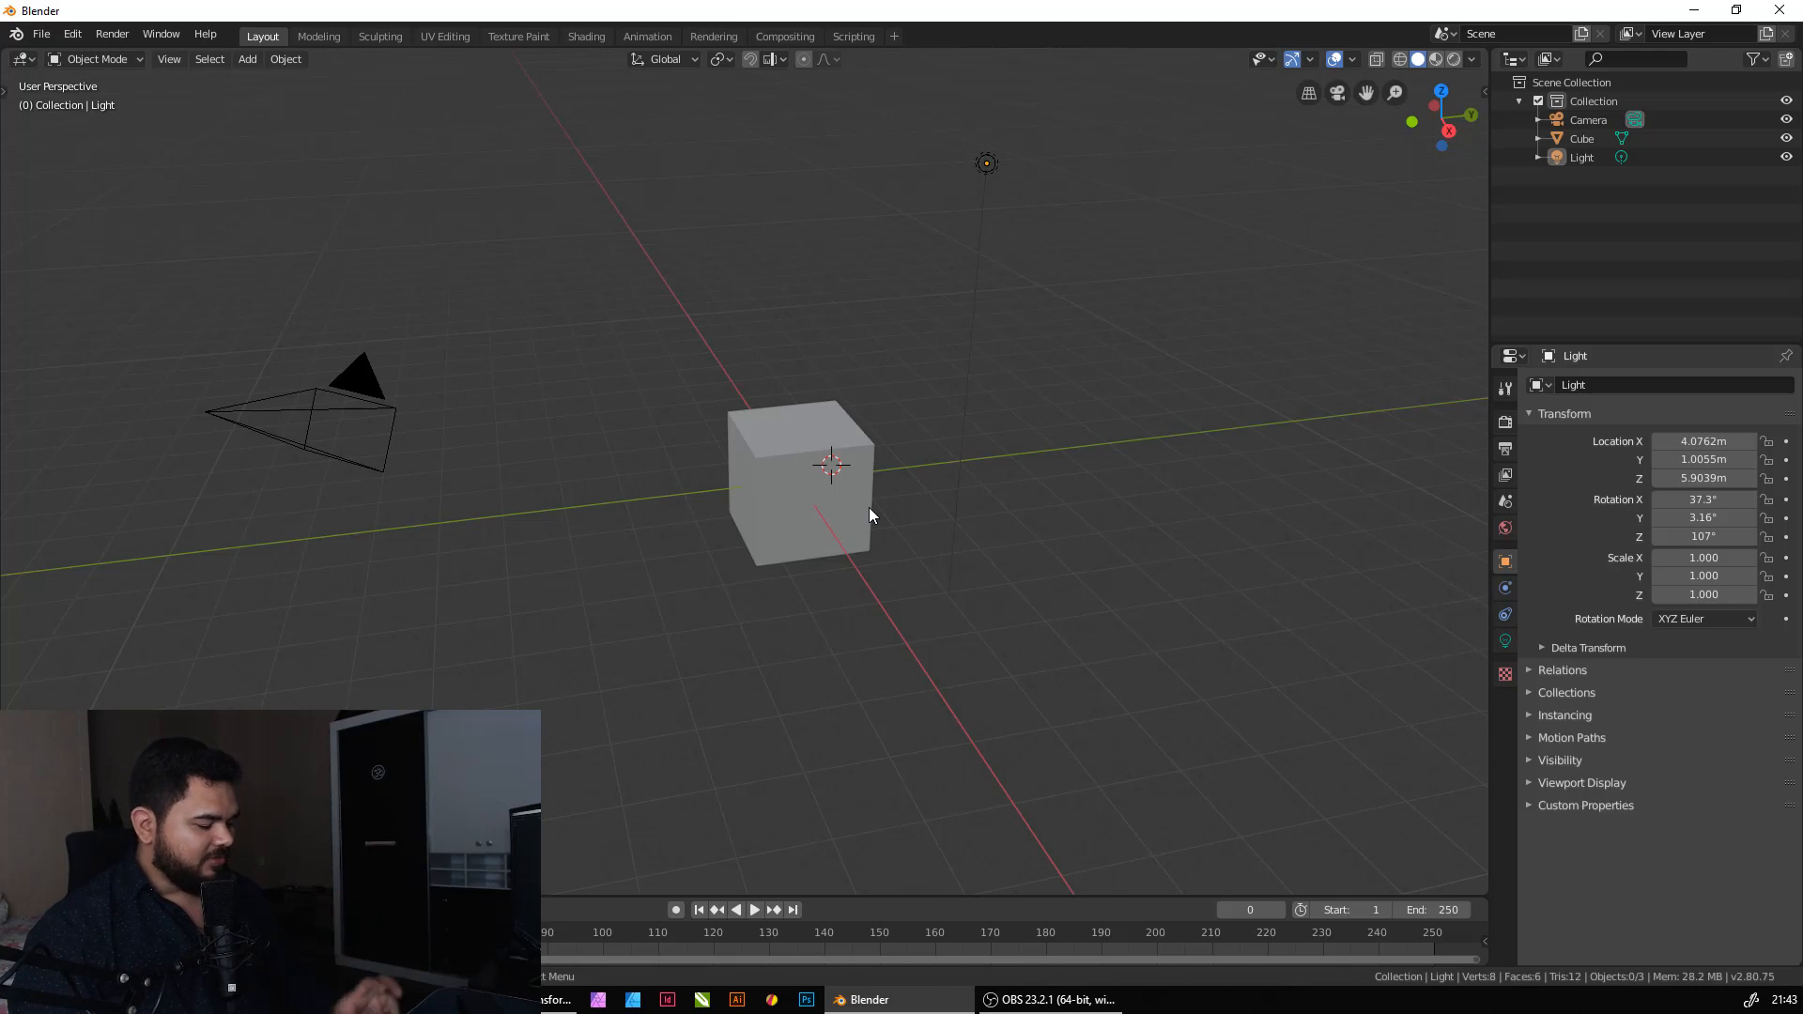
pyautogui.hotkey('shift', 'a')
pyautogui.moveTo(870, 515)
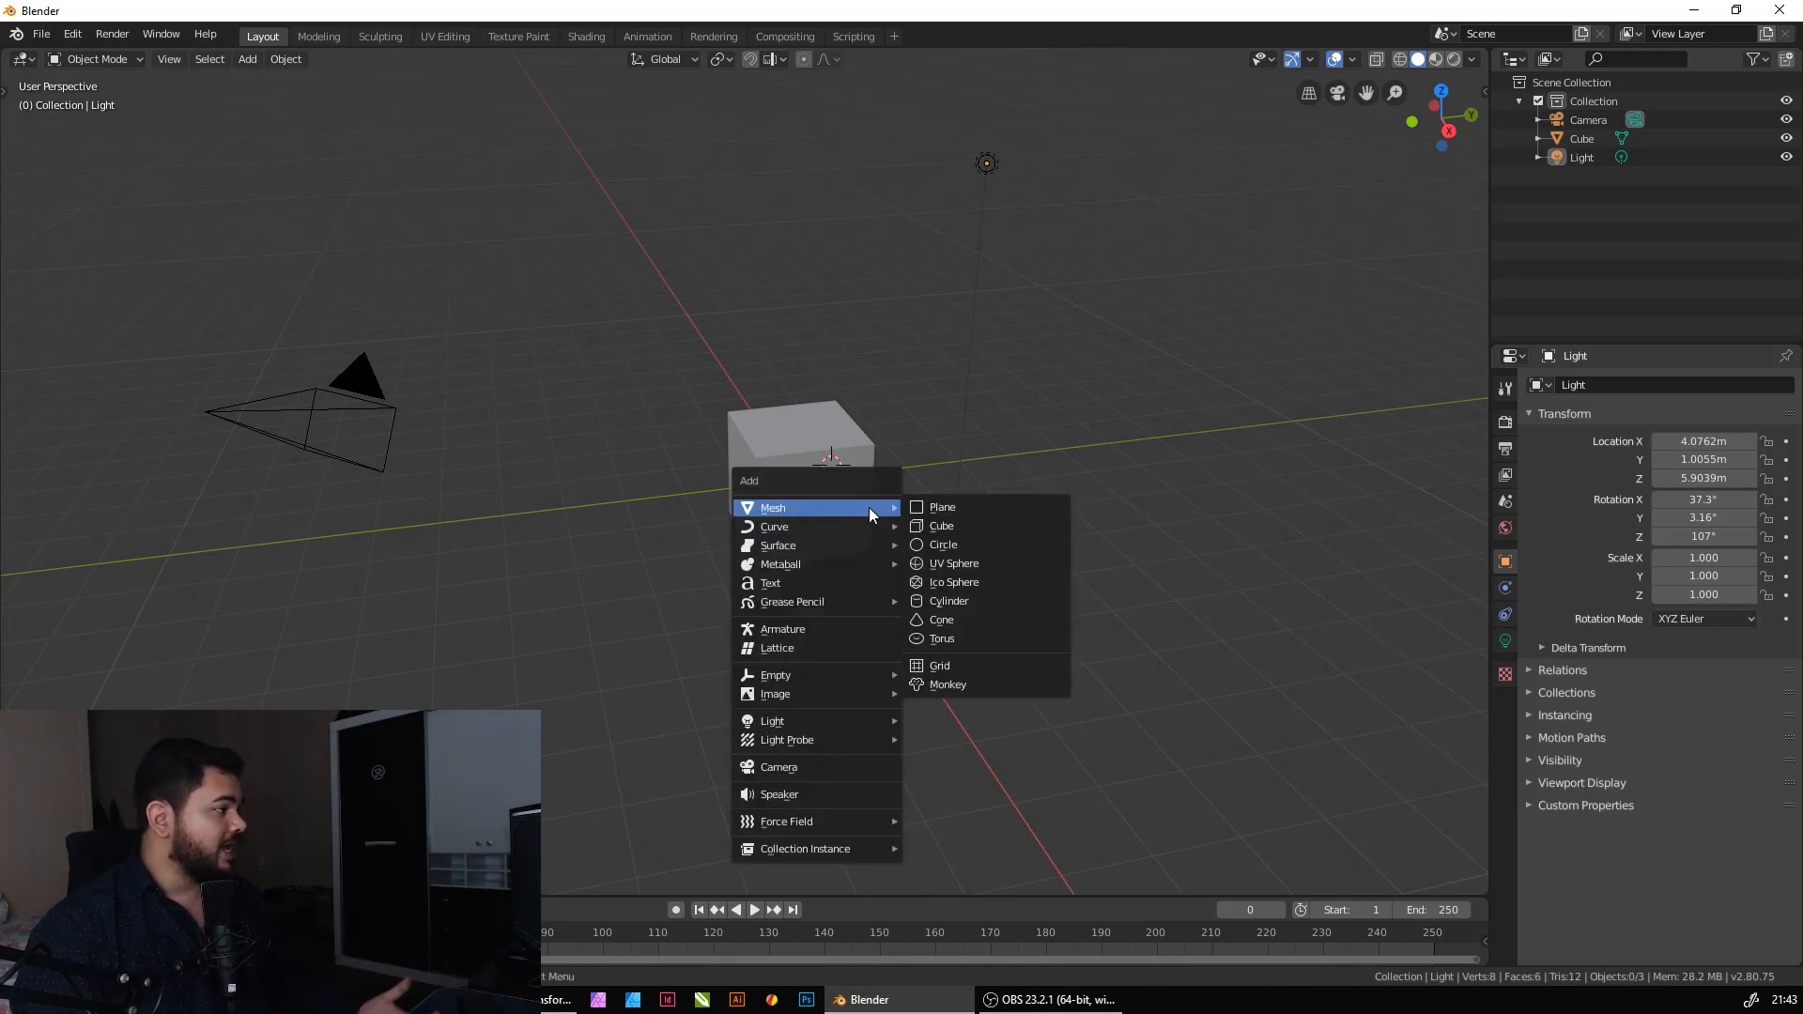
pyautogui.click(946, 524)
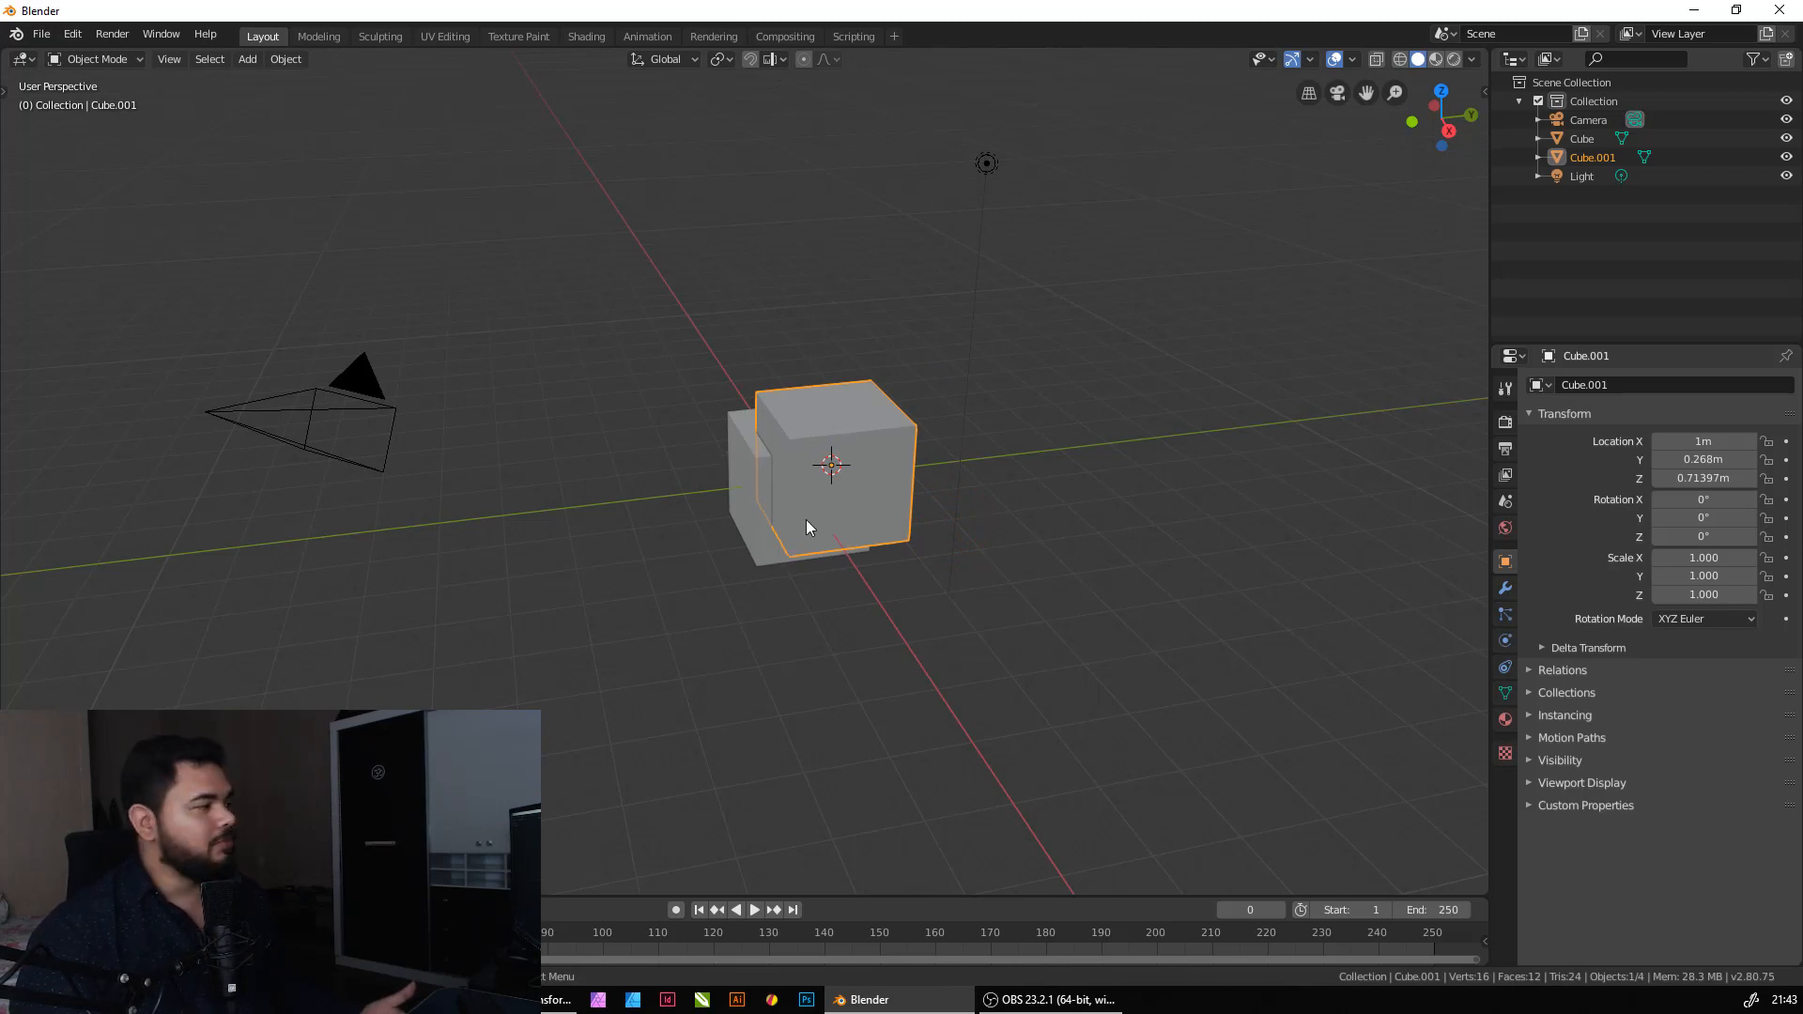
# Select the two overlapping cubes in turn in Solid and in Wireframe shading, and return to Solid shading with nothing selected.
pyautogui.click(742, 459)
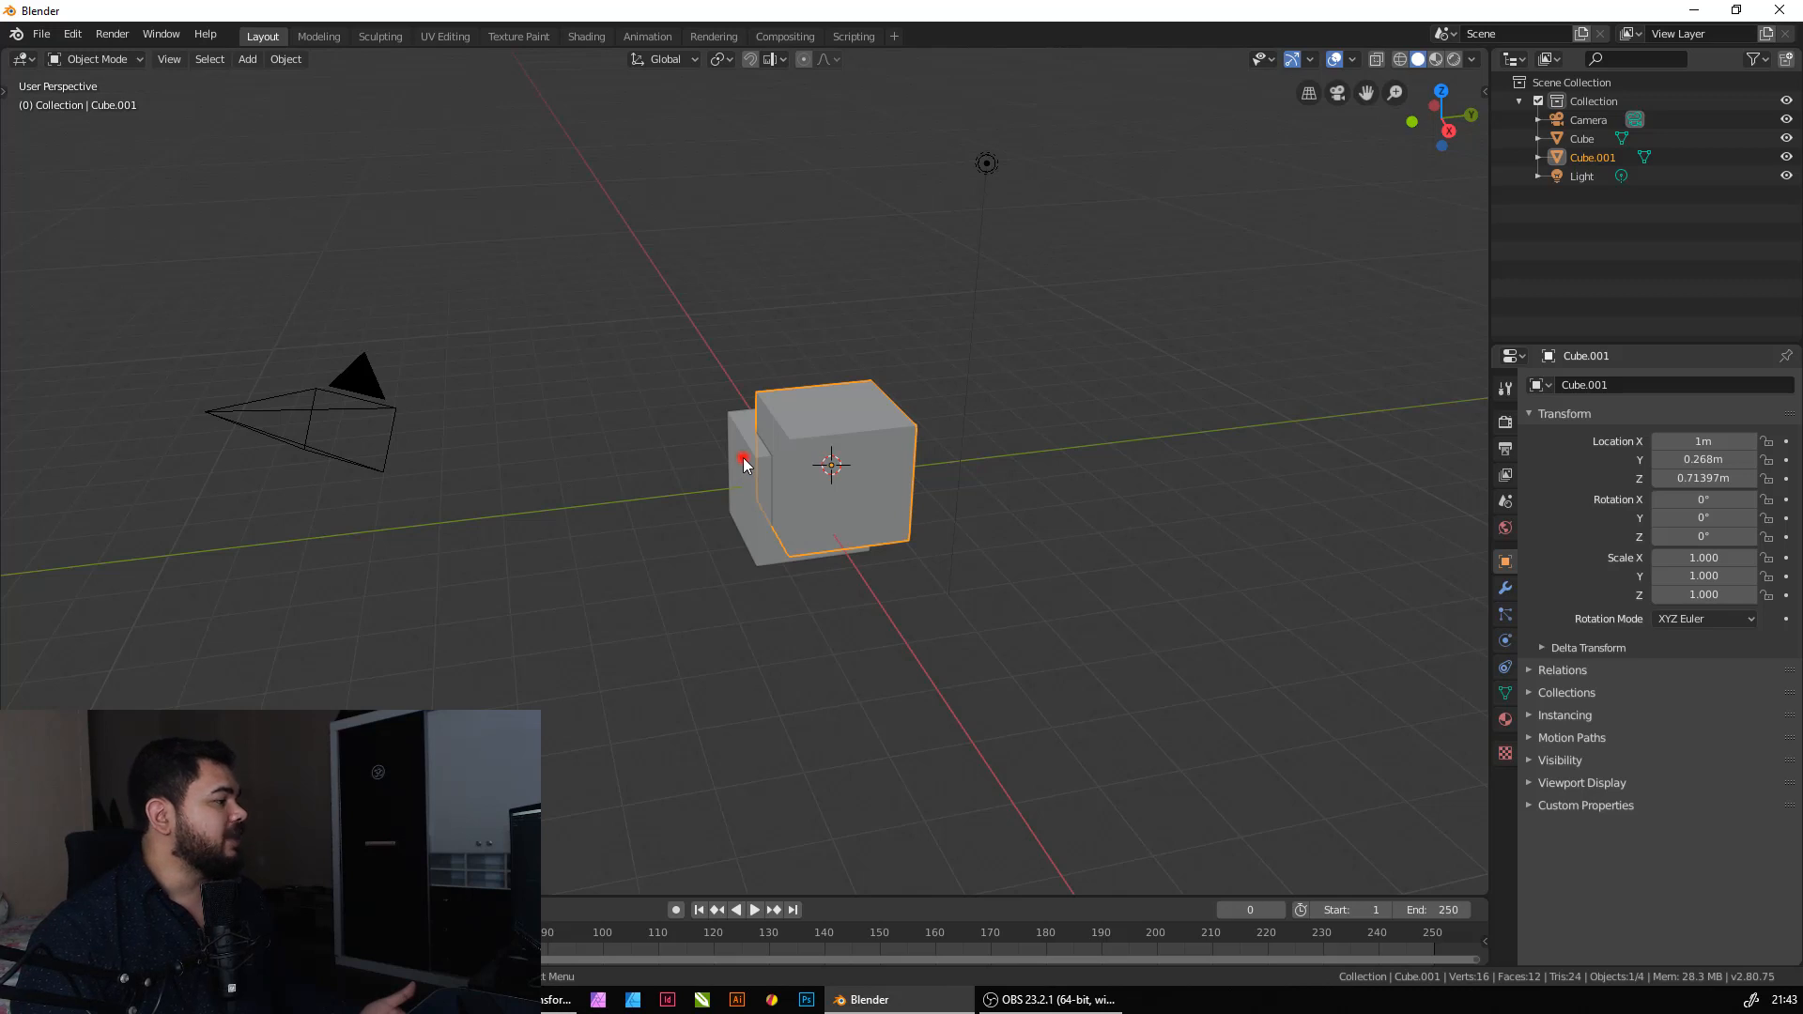
pyautogui.click(834, 417)
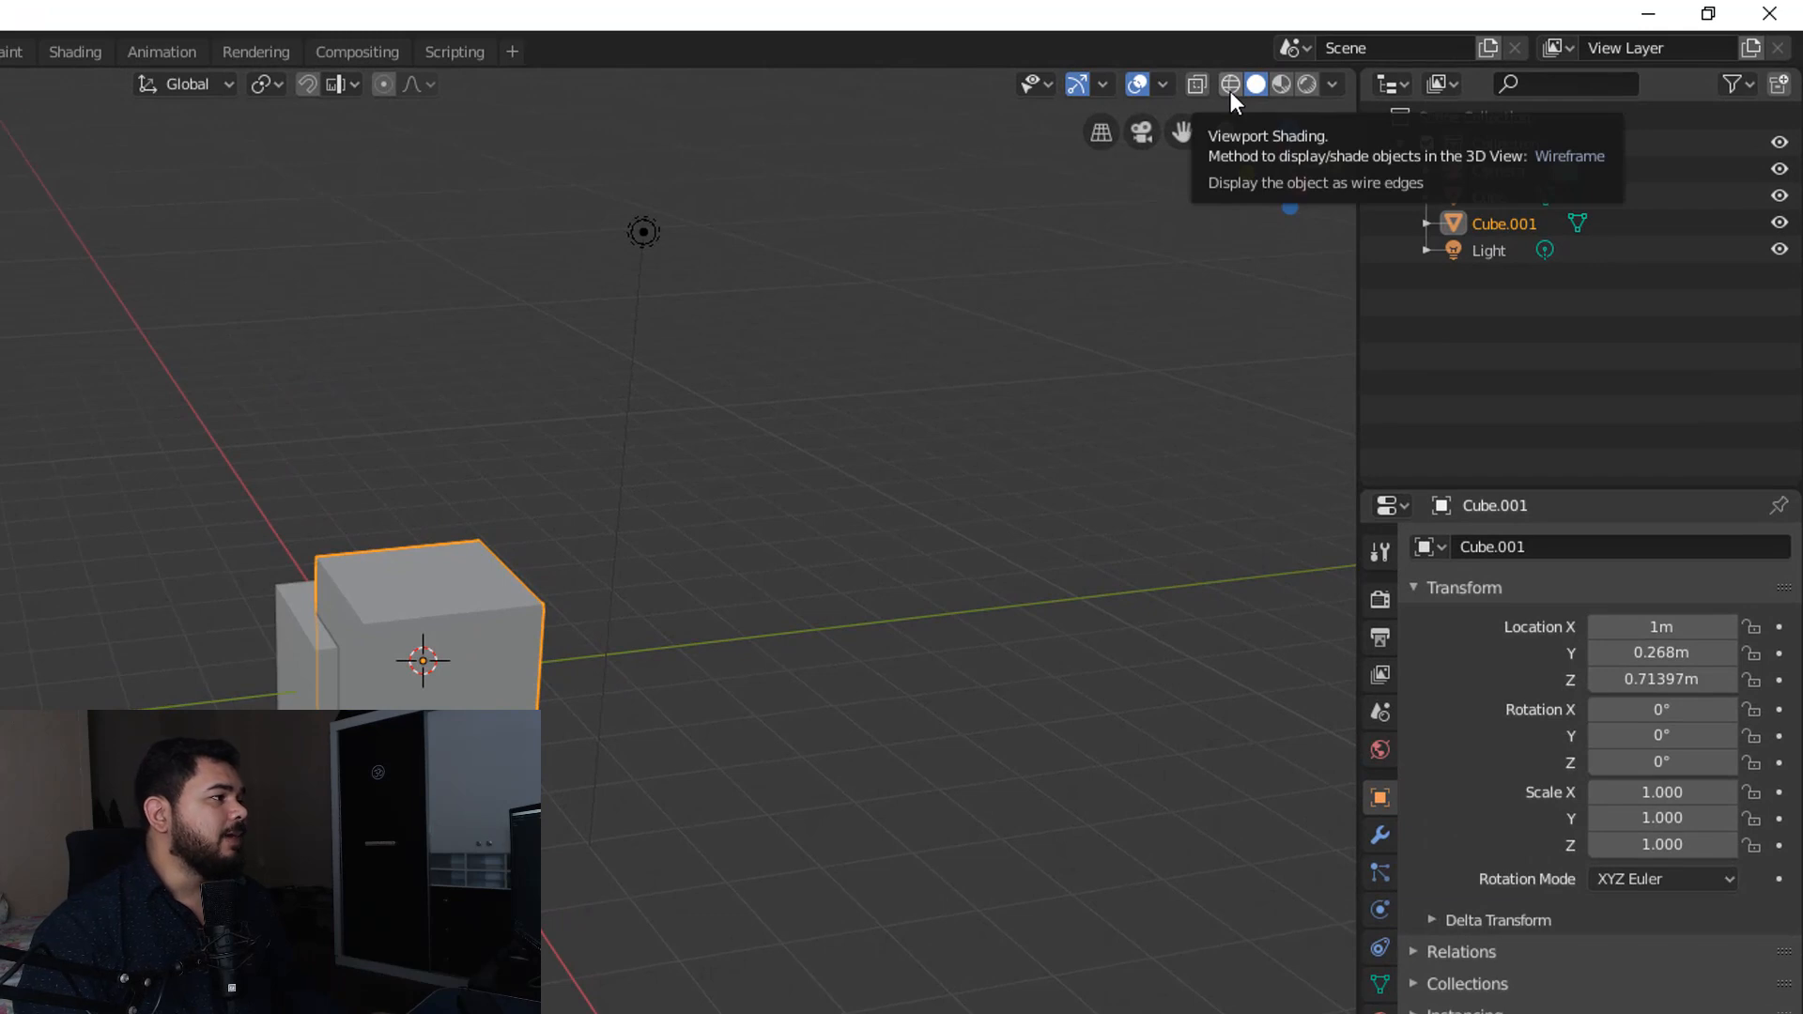
pyautogui.click(1225, 88)
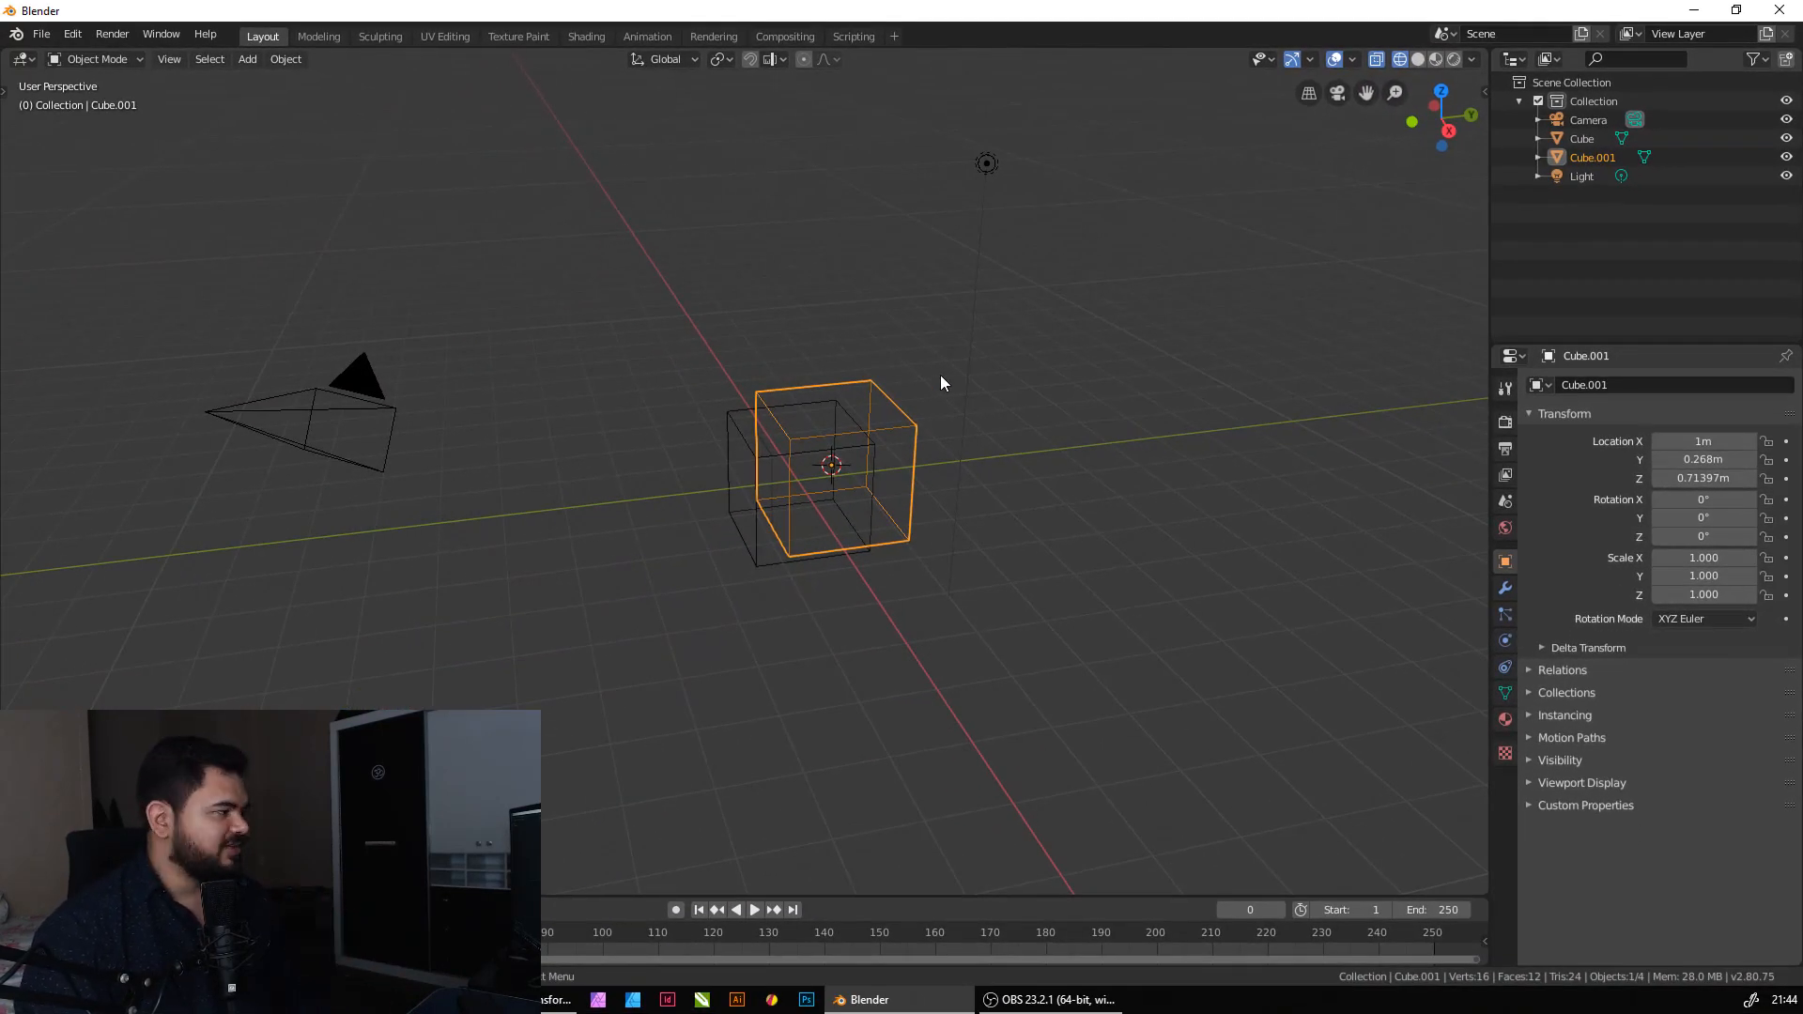
pyautogui.click(841, 411)
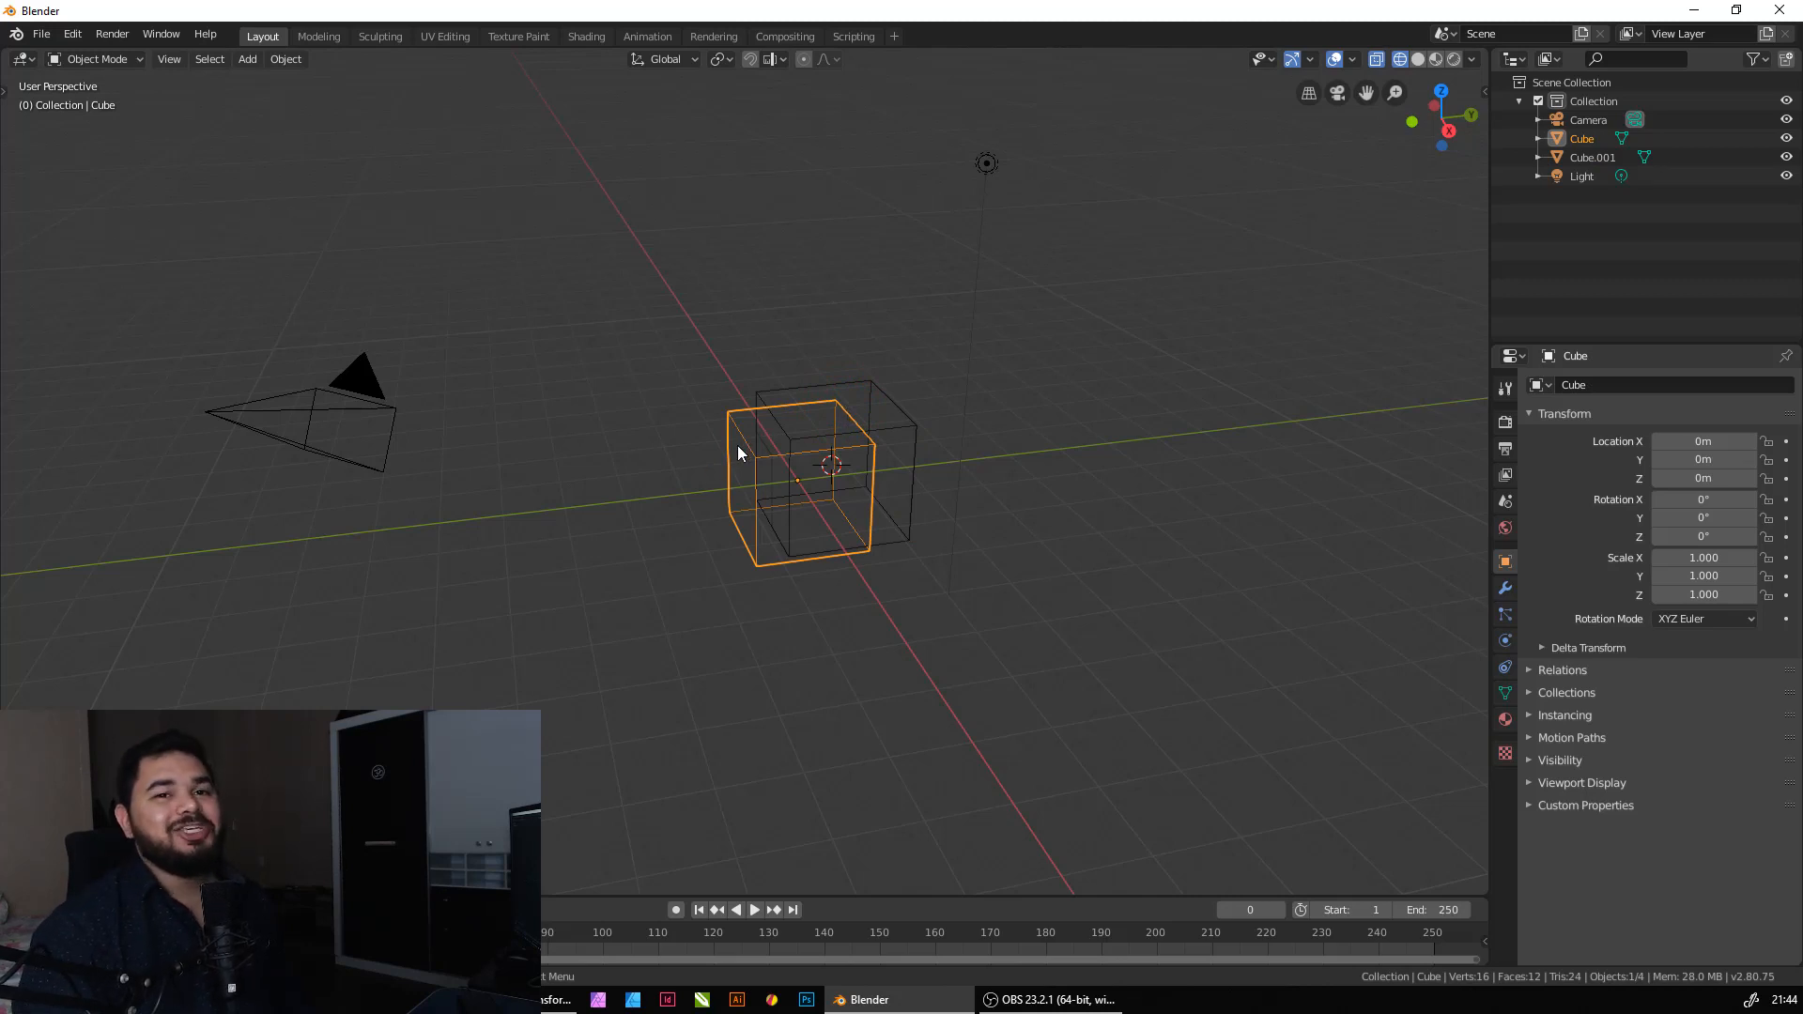
pyautogui.click(883, 389)
pyautogui.click(840, 404)
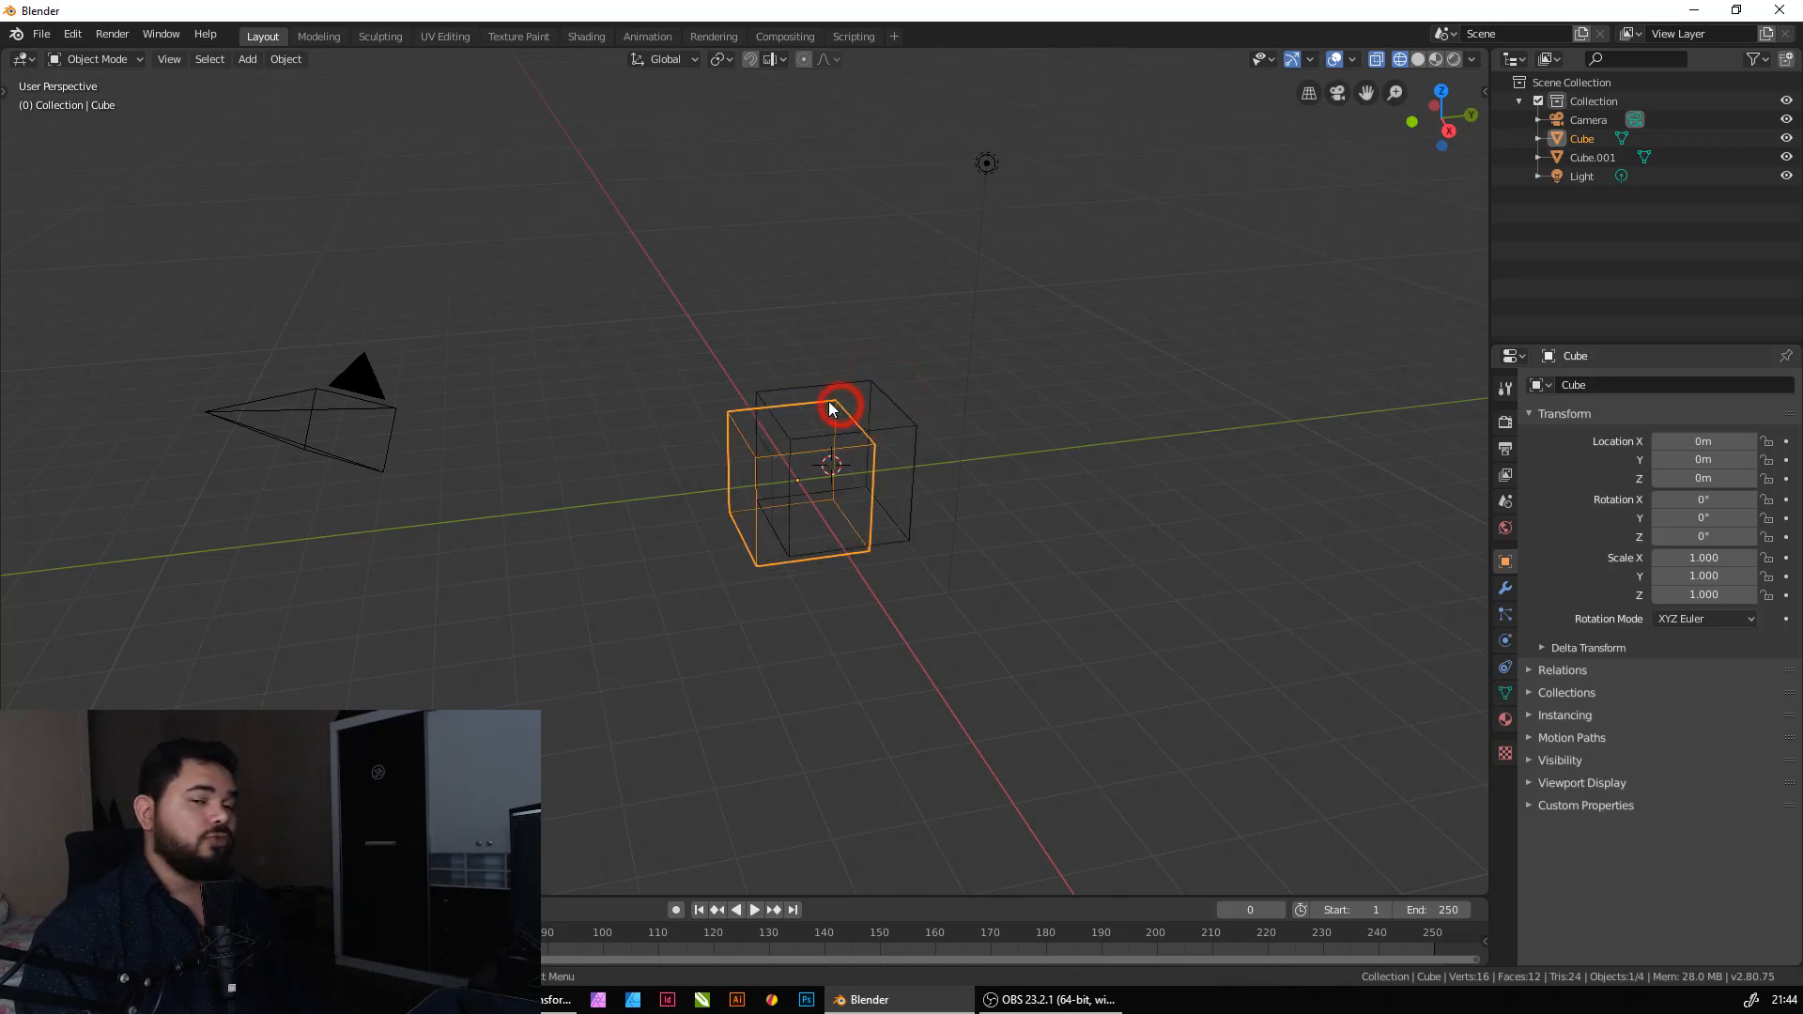
pyautogui.click(878, 430)
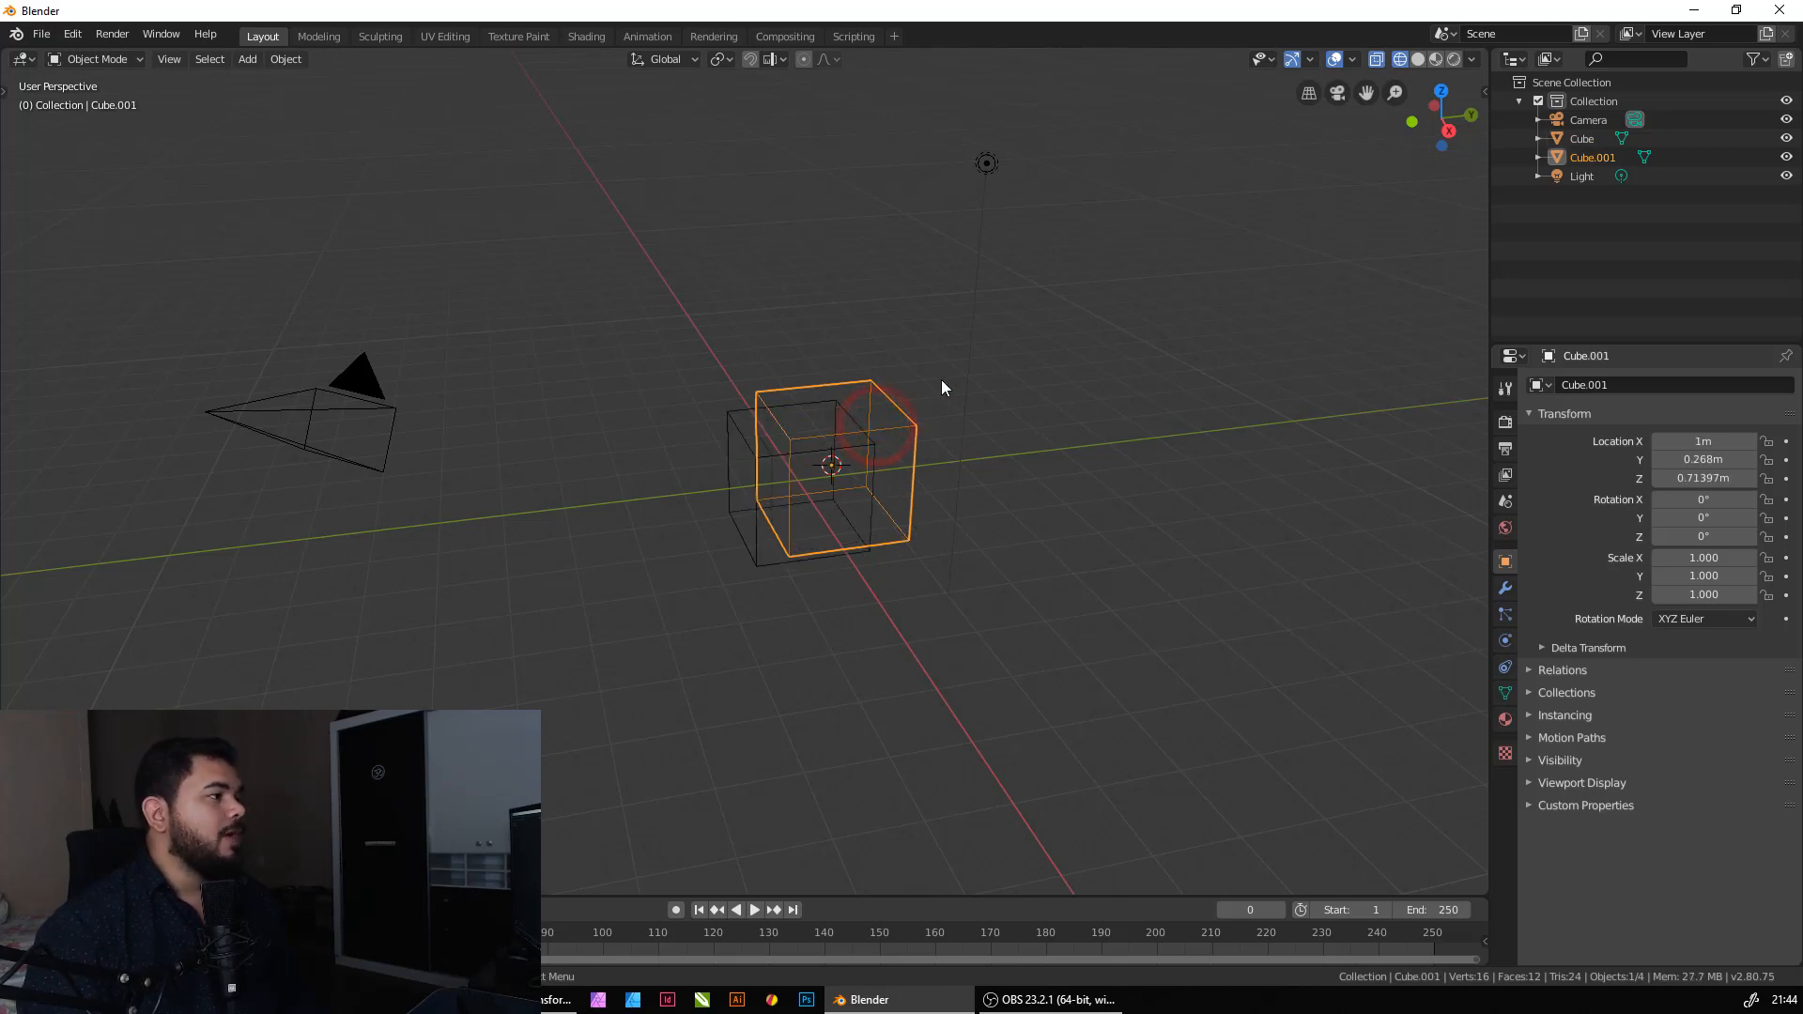
pyautogui.click(1420, 64)
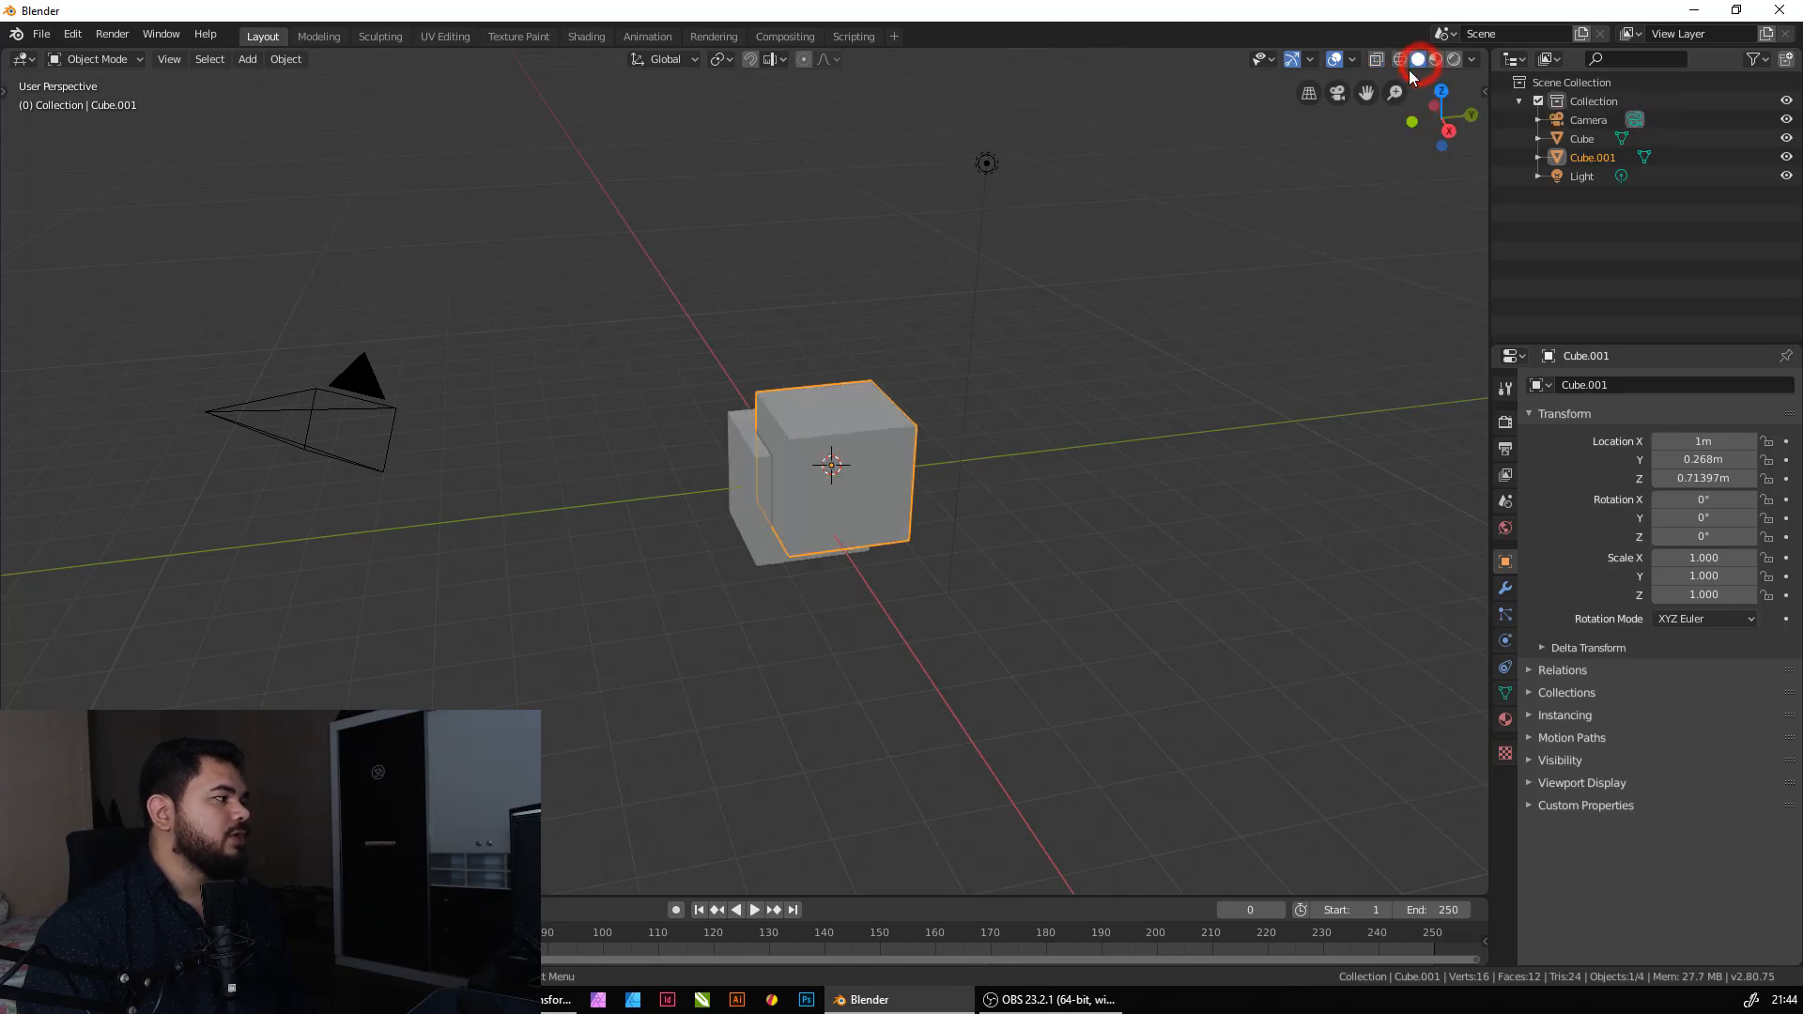
pyautogui.click(1228, 249)
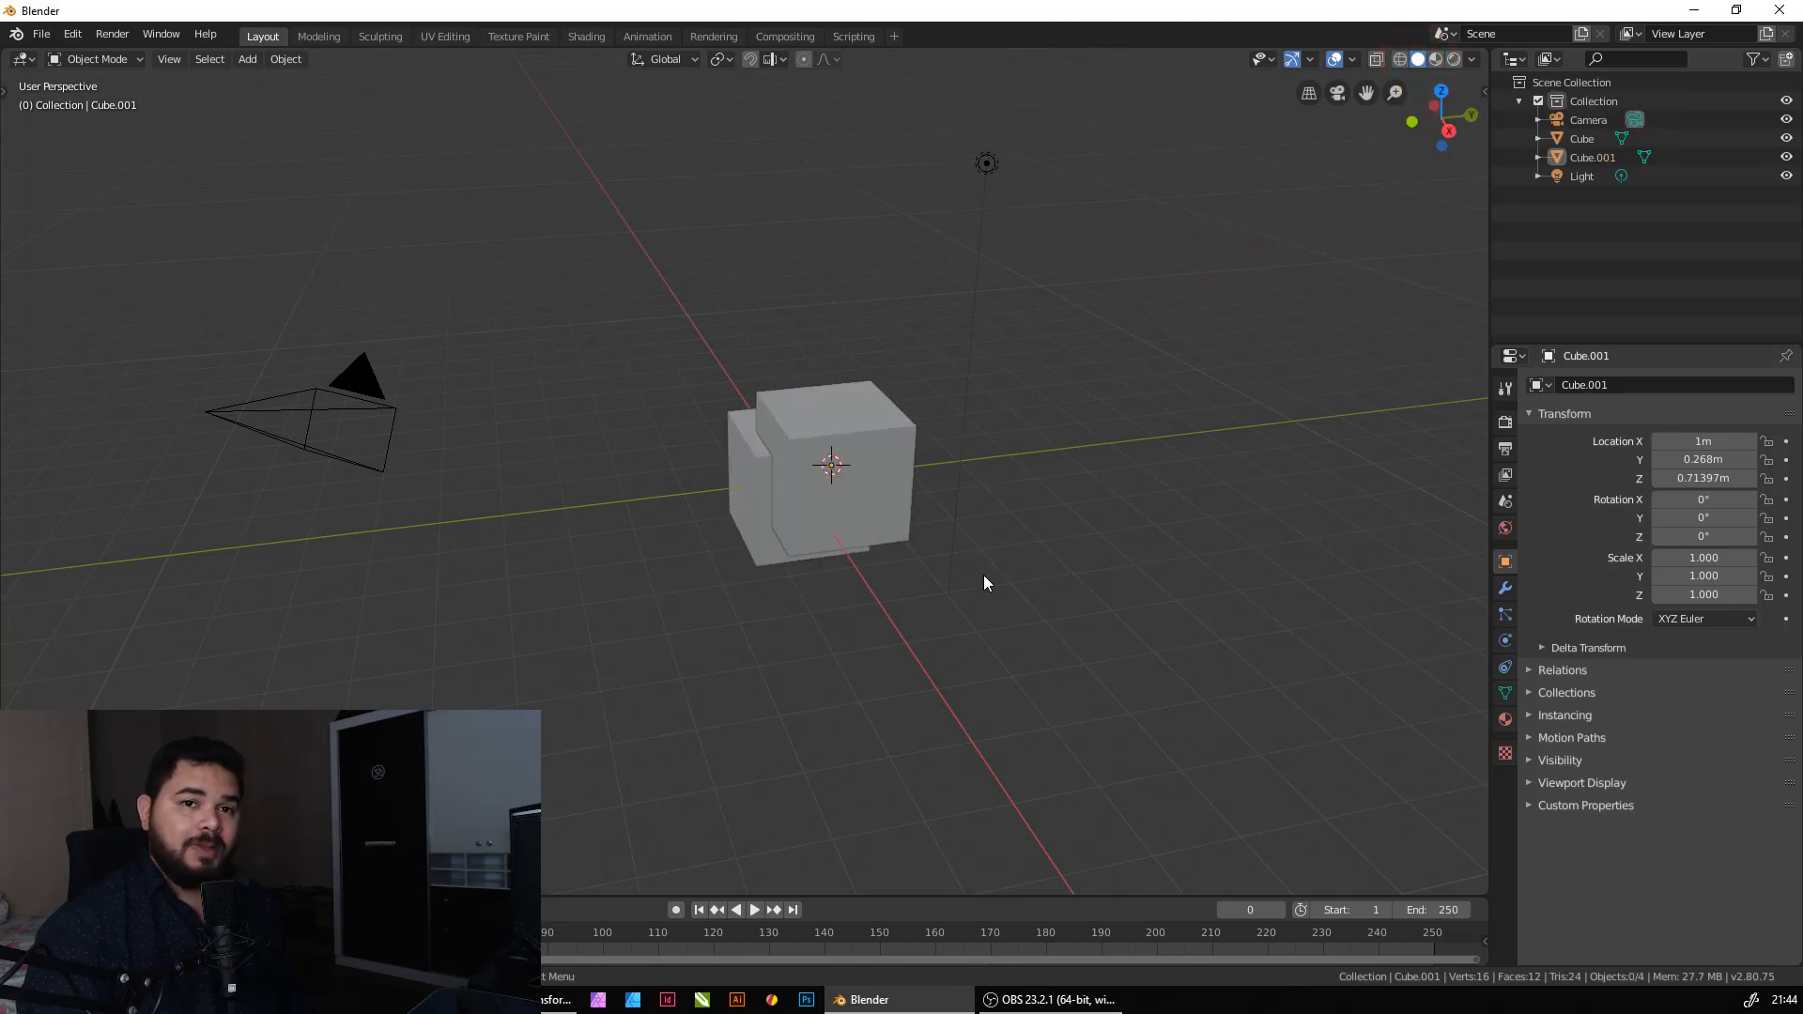
# Undo the adding of the second cube, and snap the 3D cursor to the world origin.
pyautogui.hotkey('ctrl', 'z')
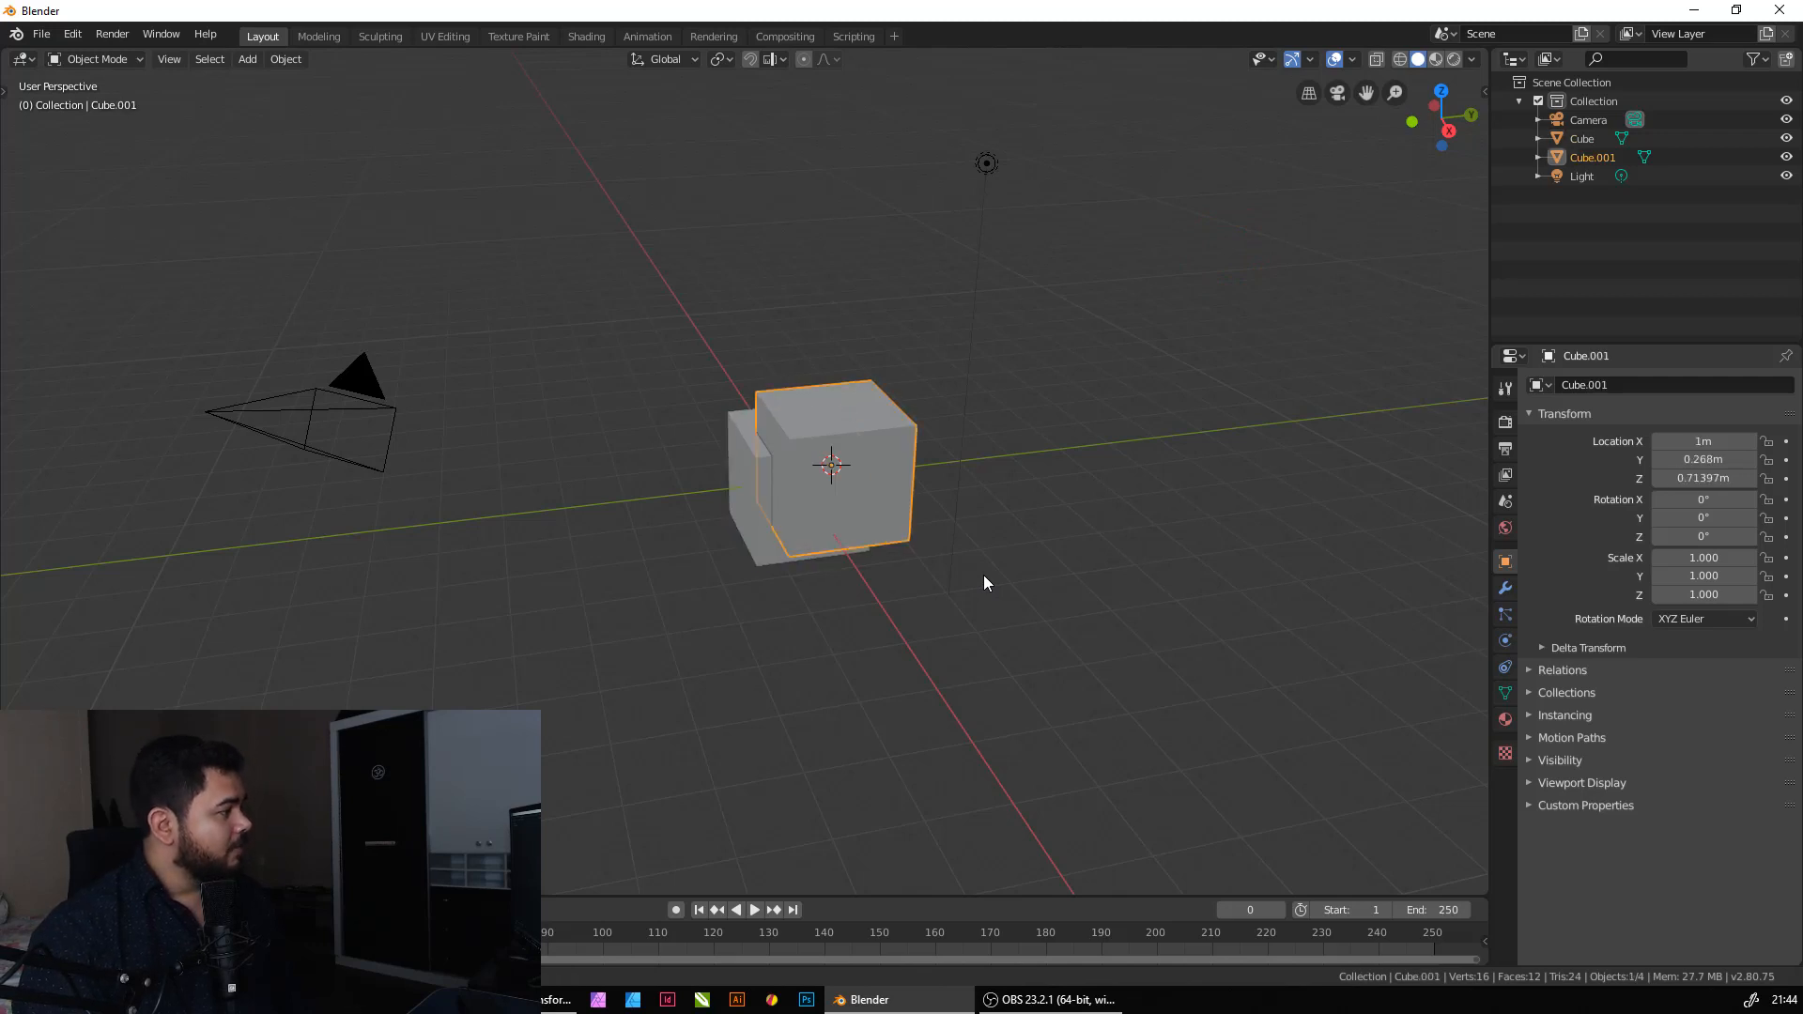
pyautogui.hotkey('ctrl', 'z')
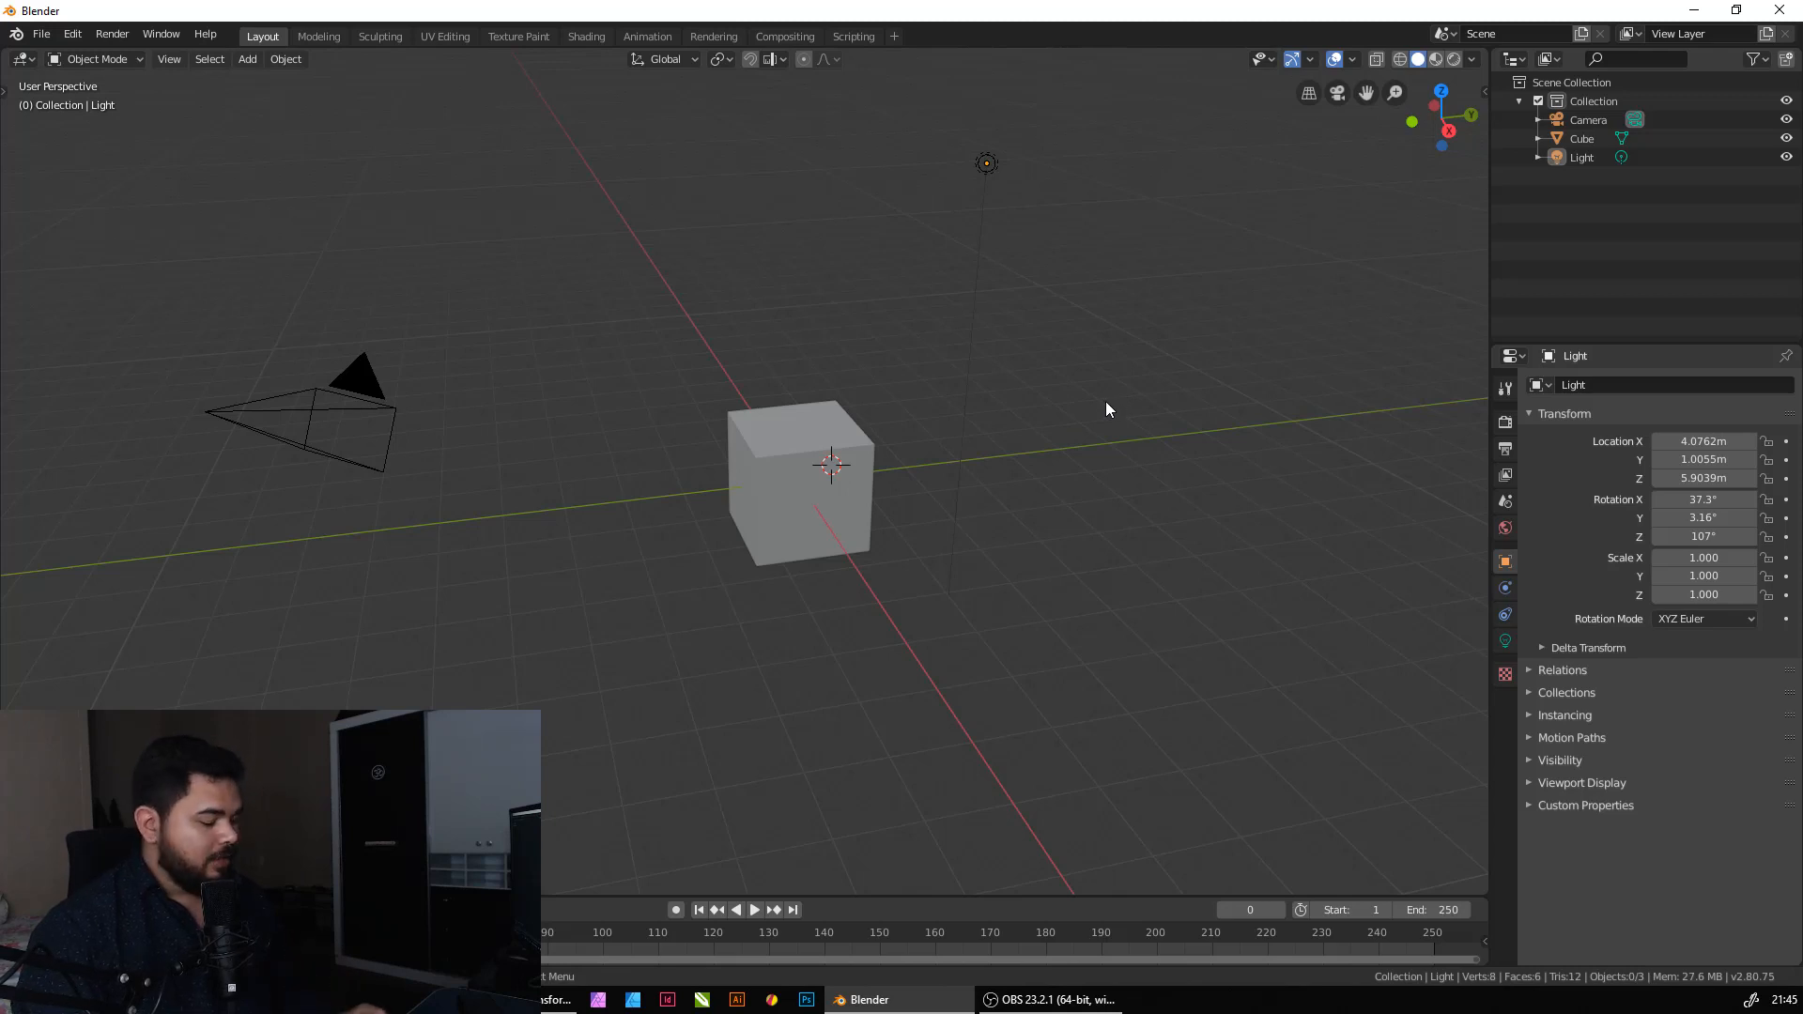
pyautogui.hotkey('shift', 's')
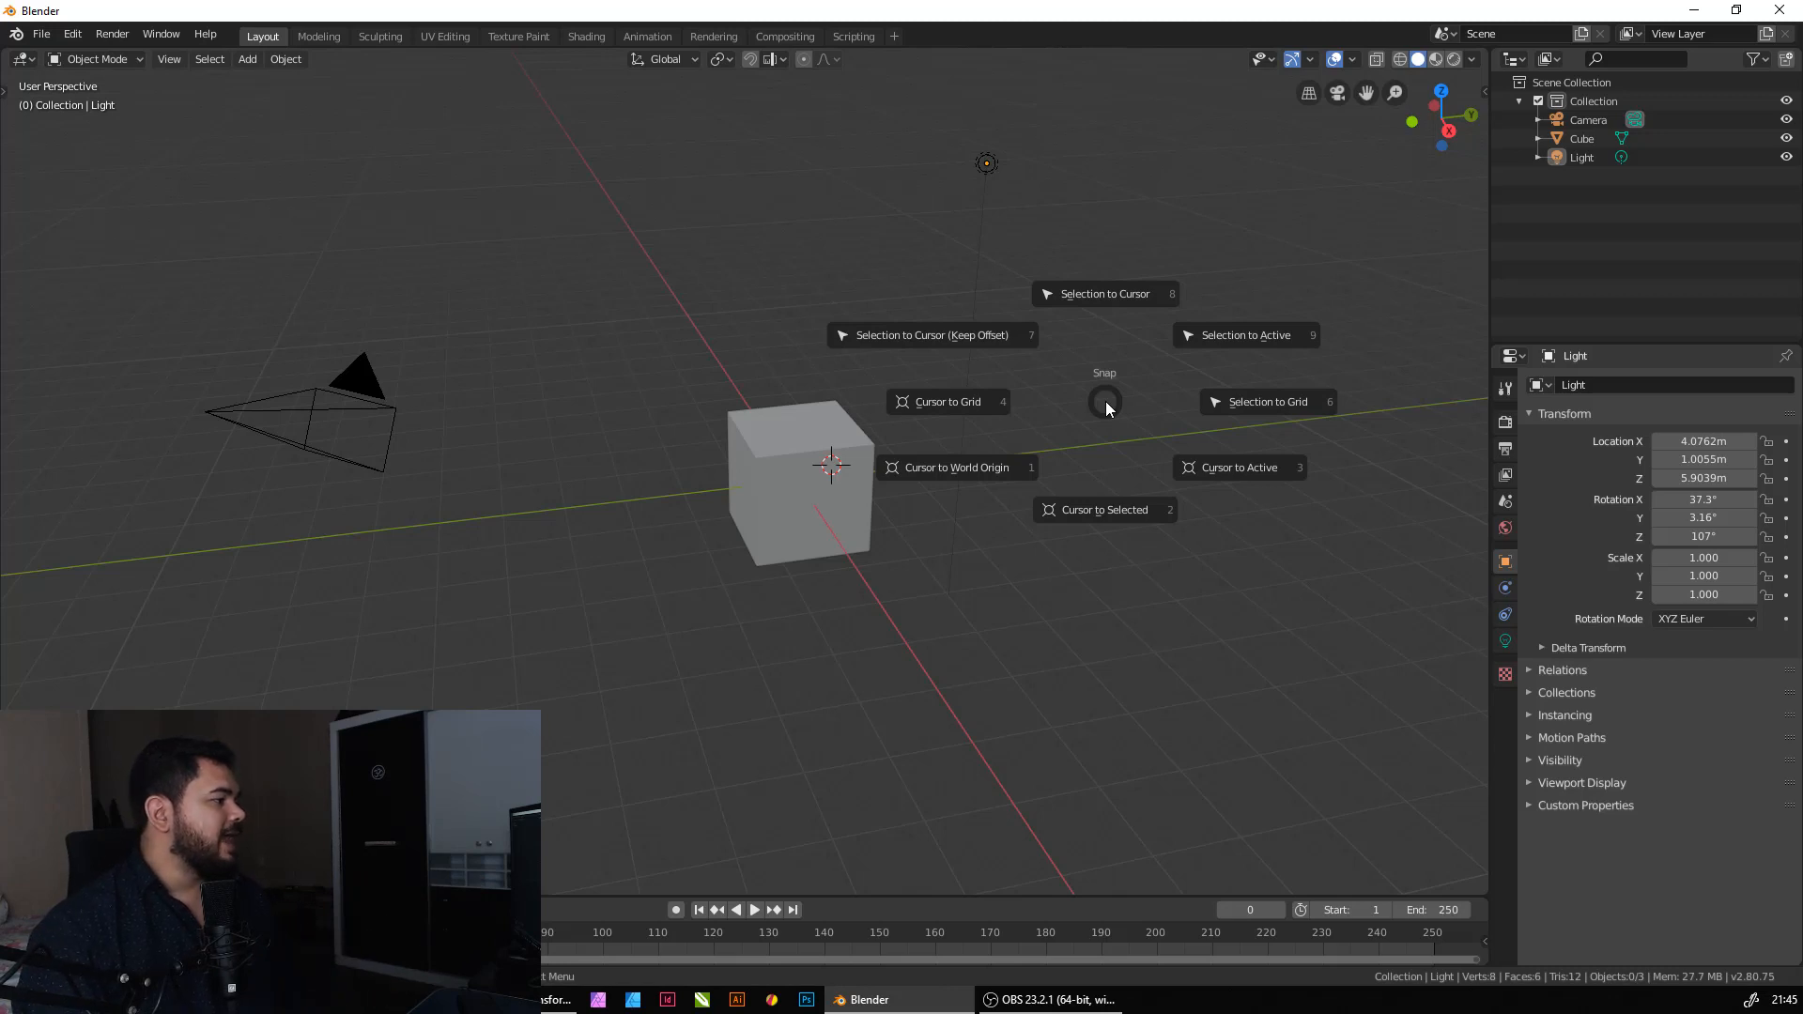
pyautogui.click(1006, 466)
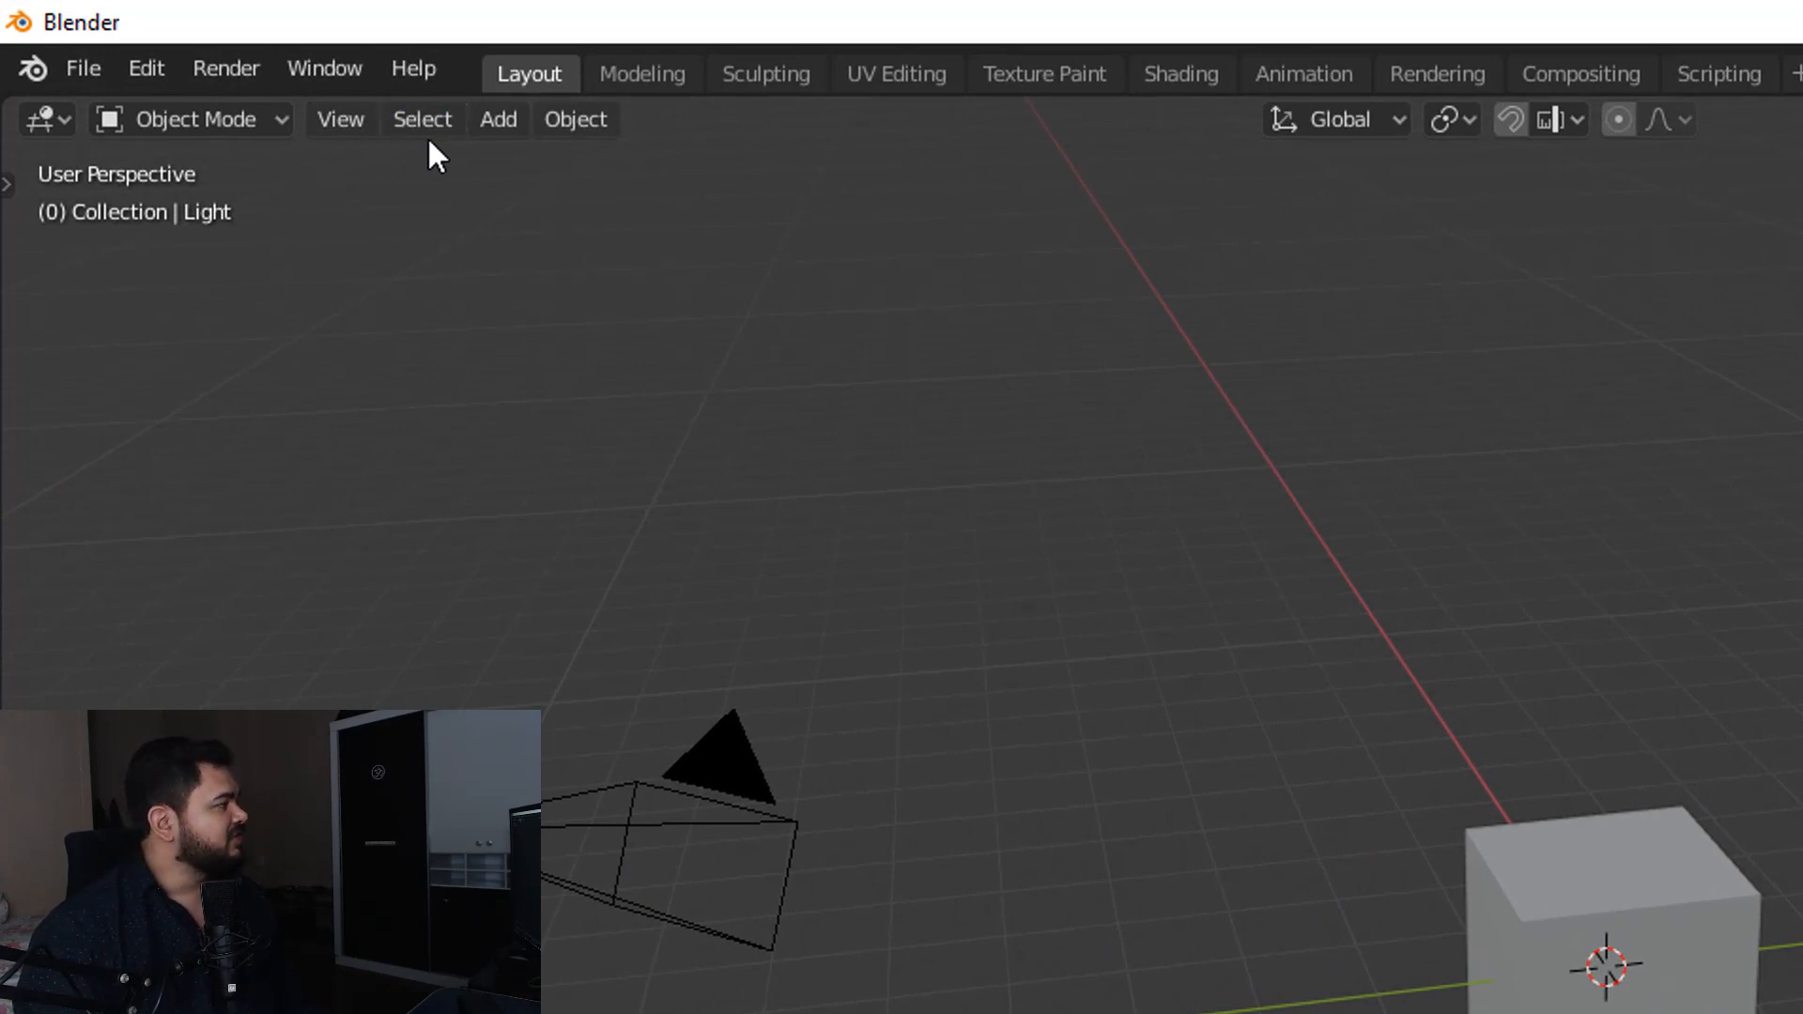
# Select all objects of the Mesh type, and replace that selection with the active camera.
pyautogui.click(422, 119)
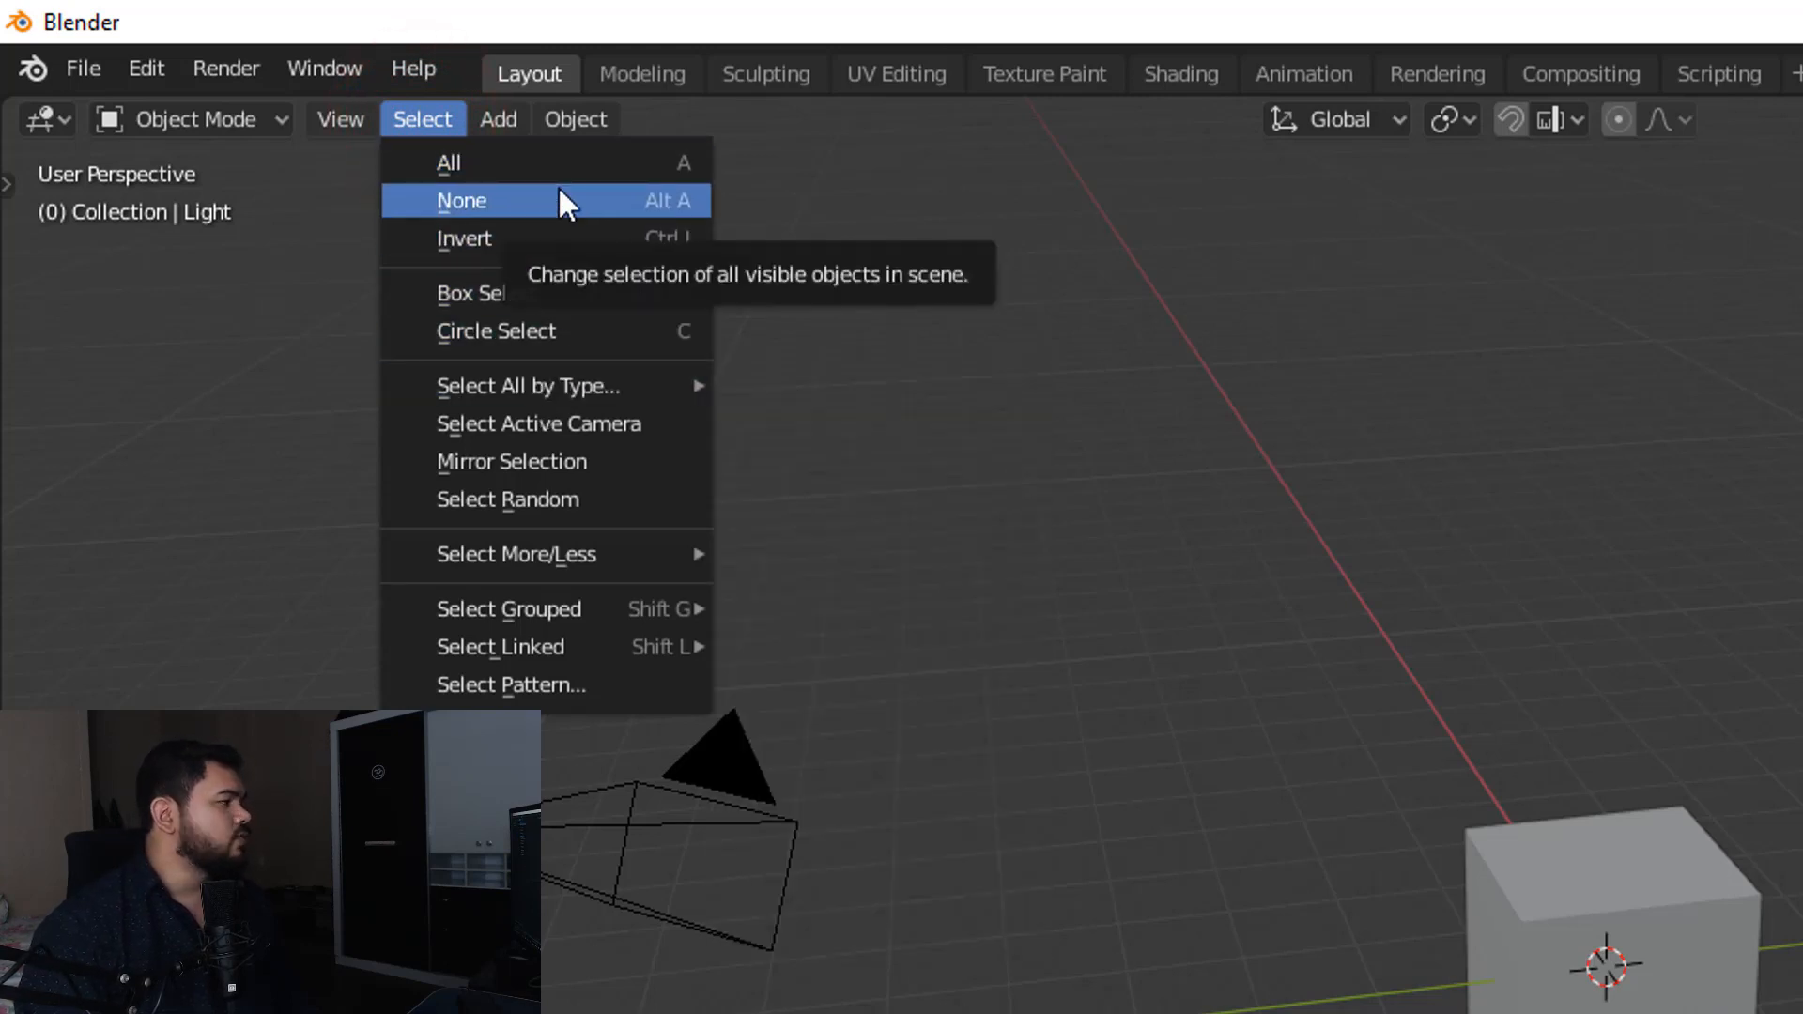
pyautogui.moveTo(589, 386)
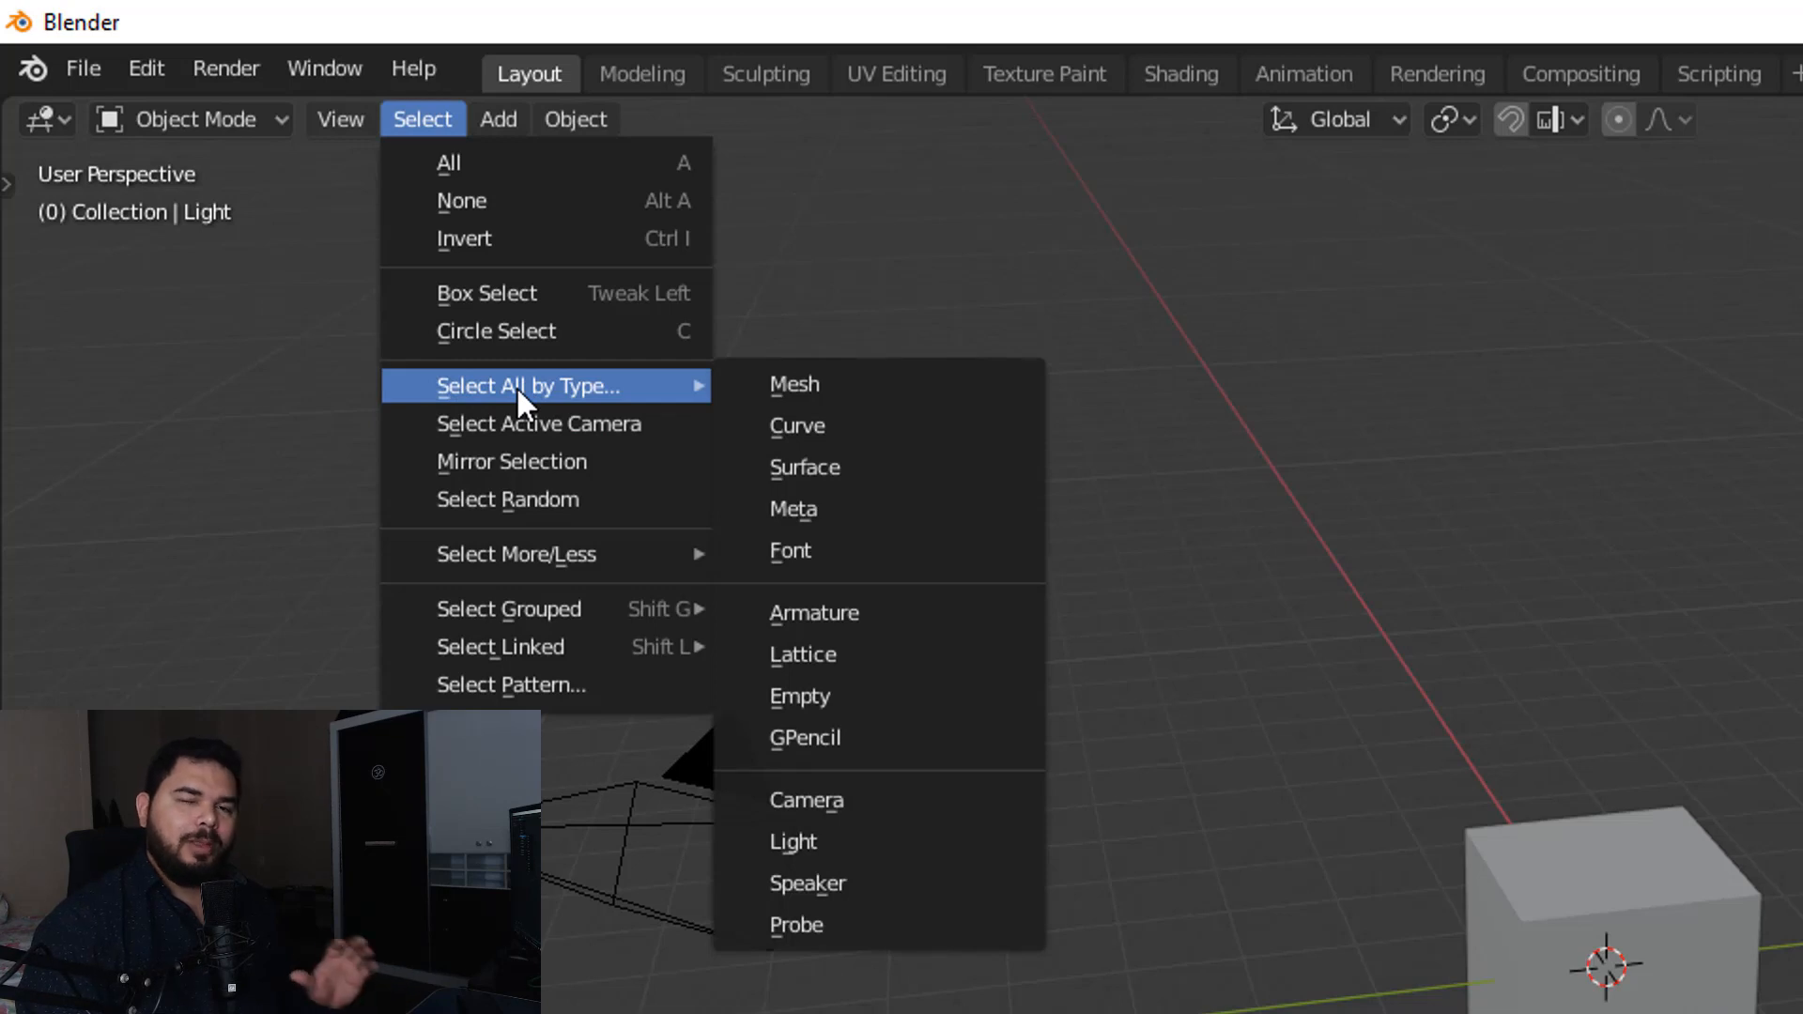
pyautogui.click(821, 385)
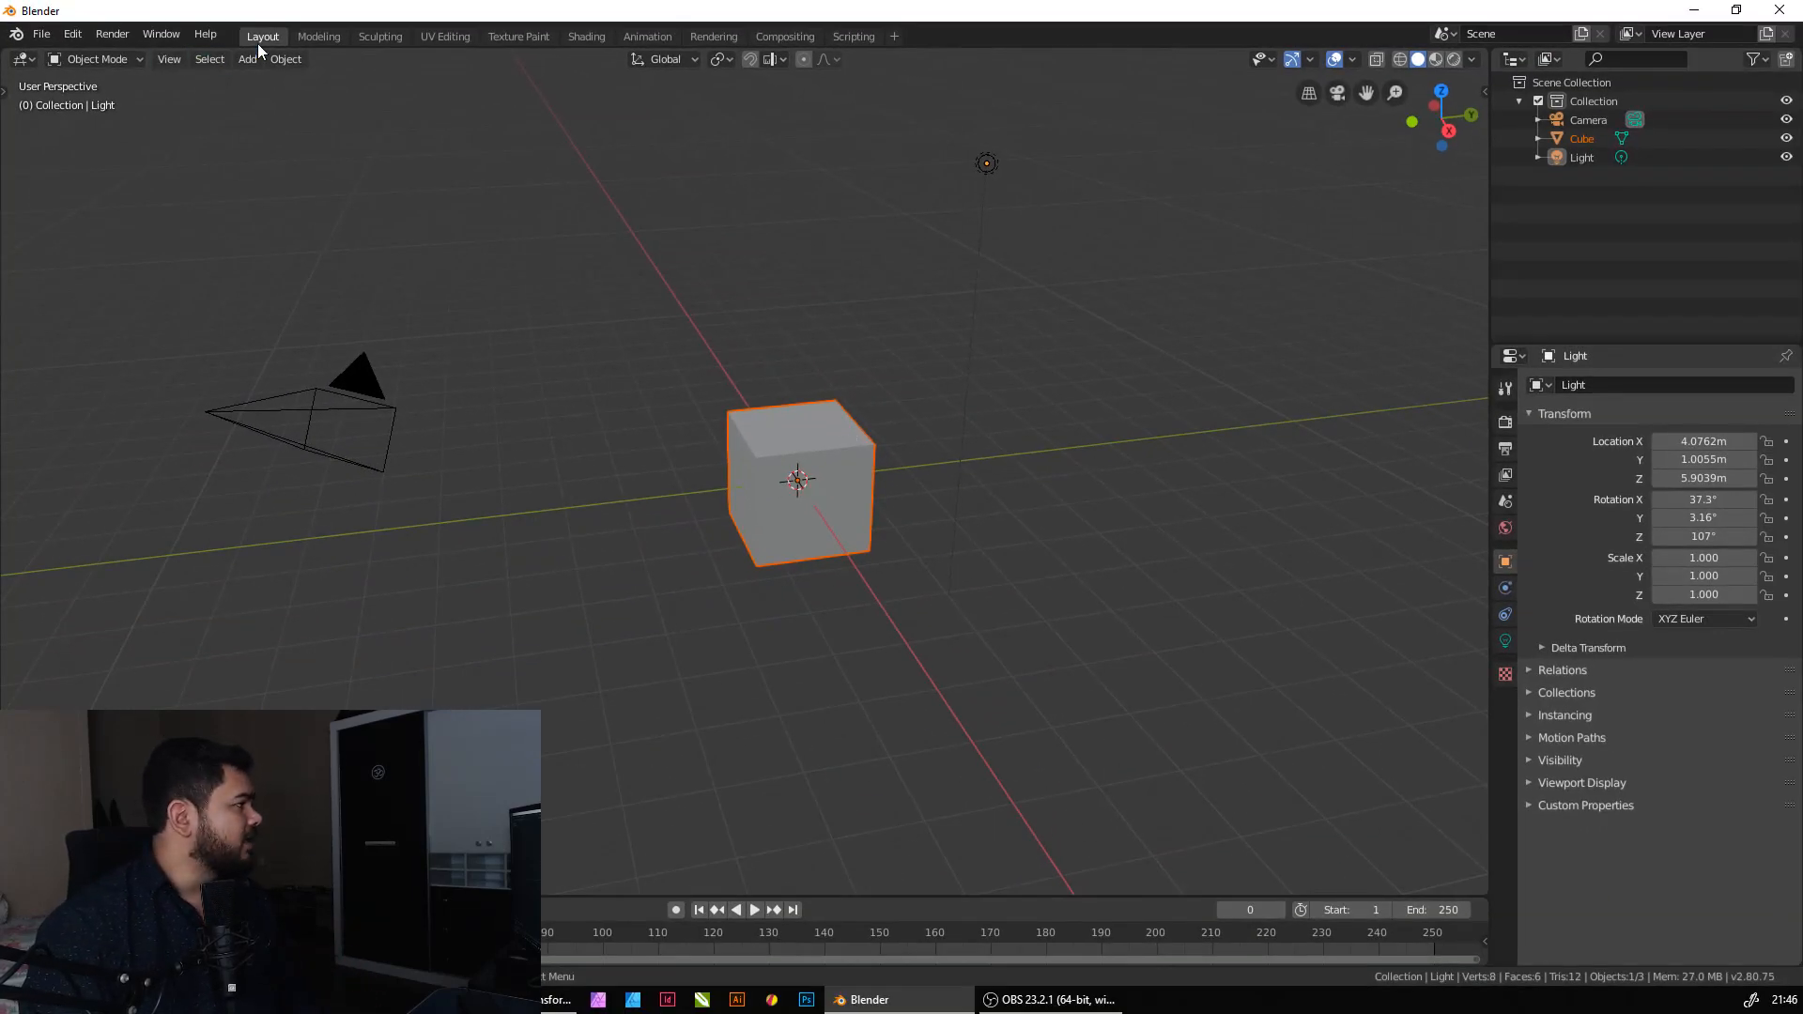
pyautogui.click(203, 60)
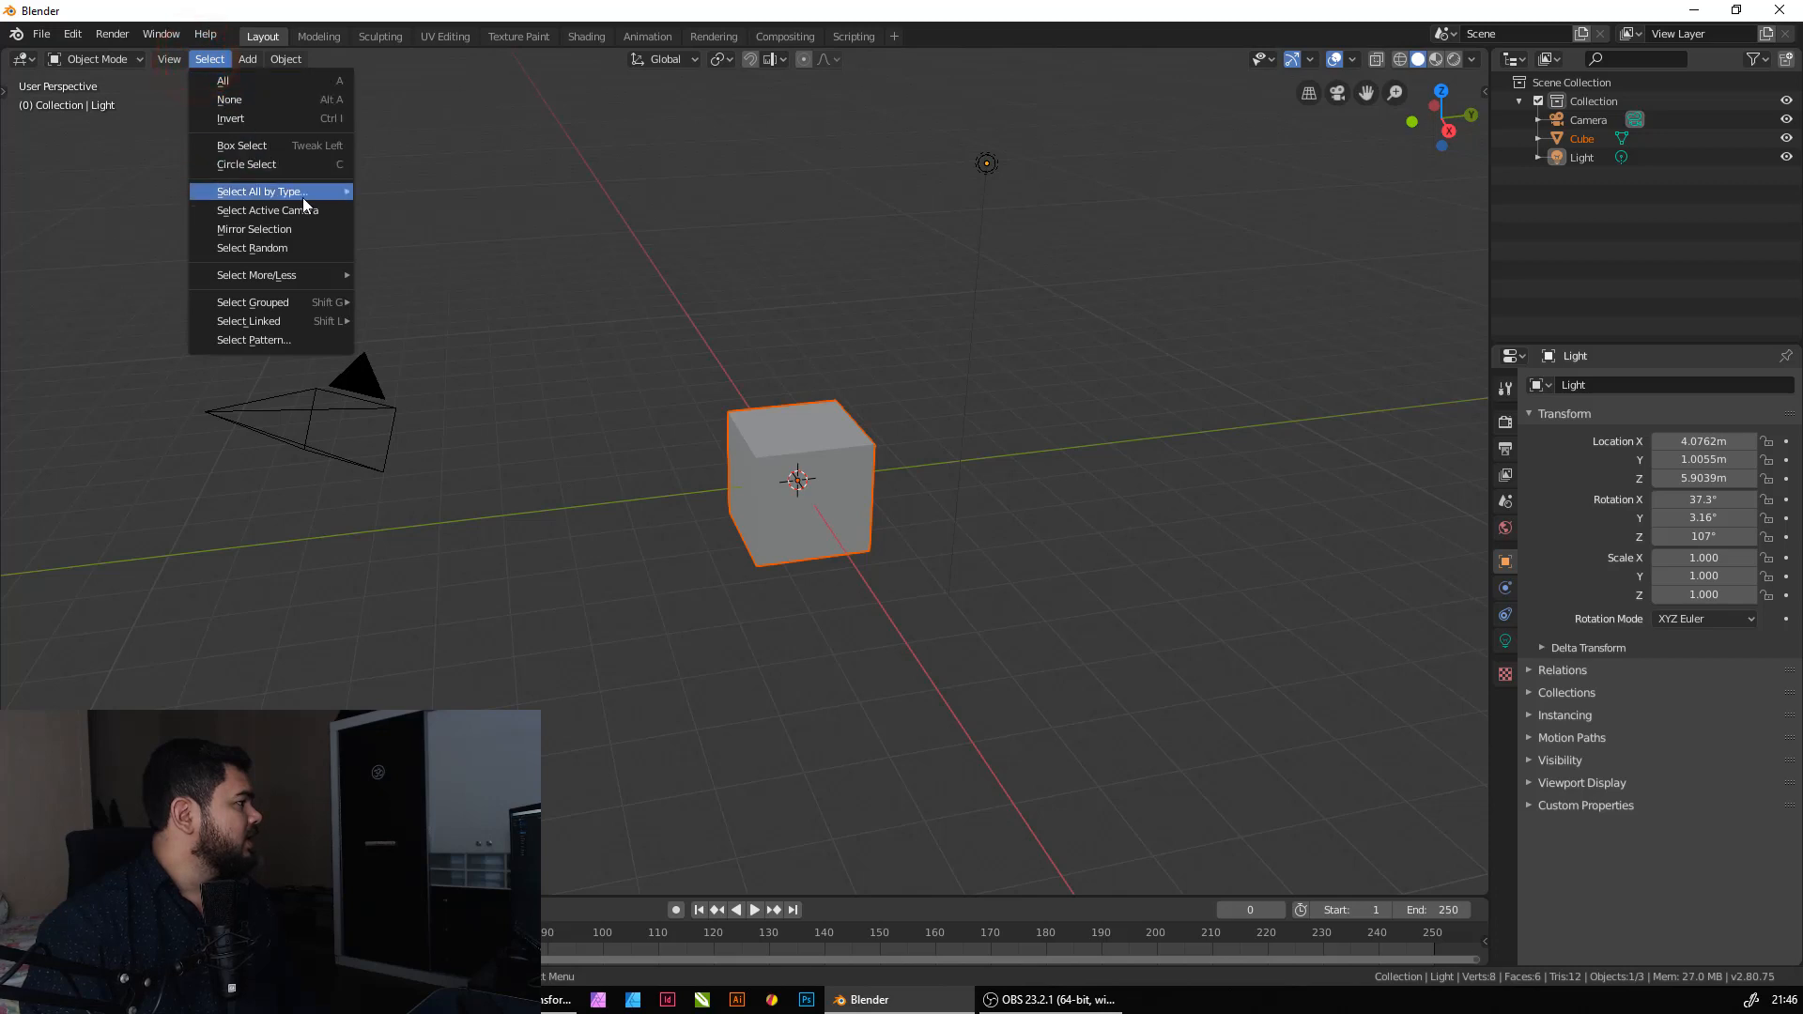
pyautogui.click(284, 213)
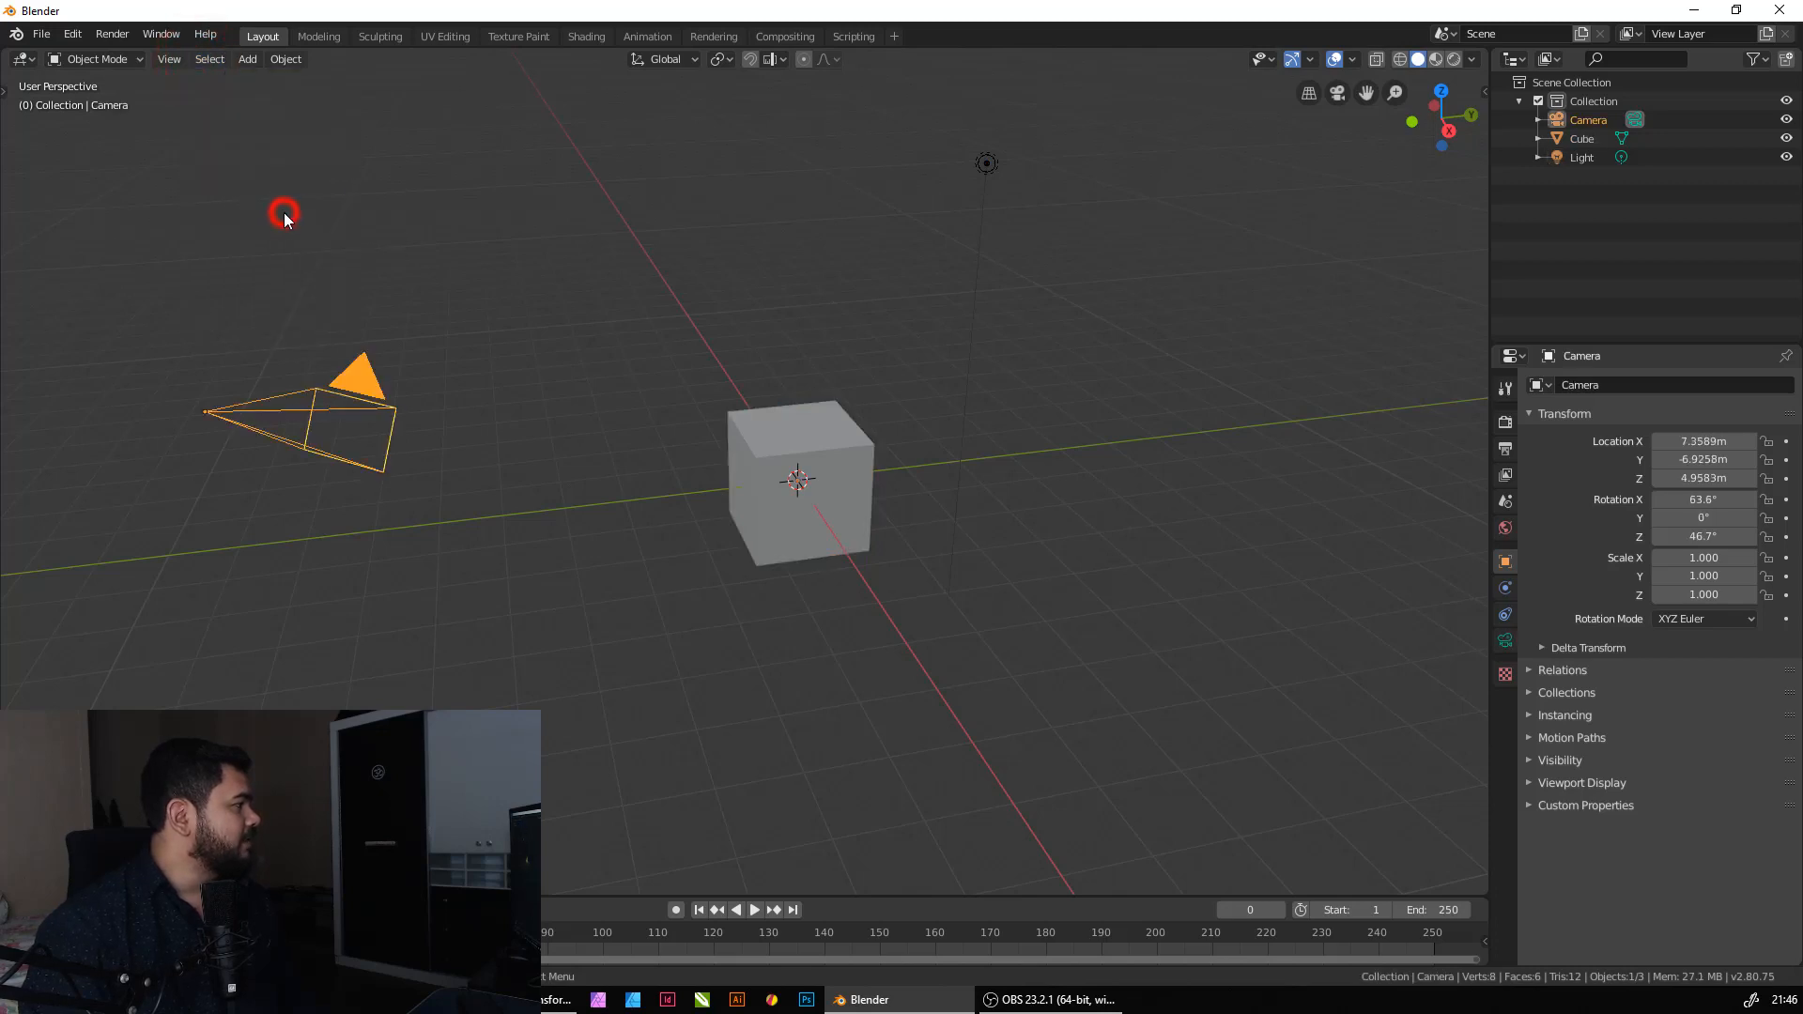